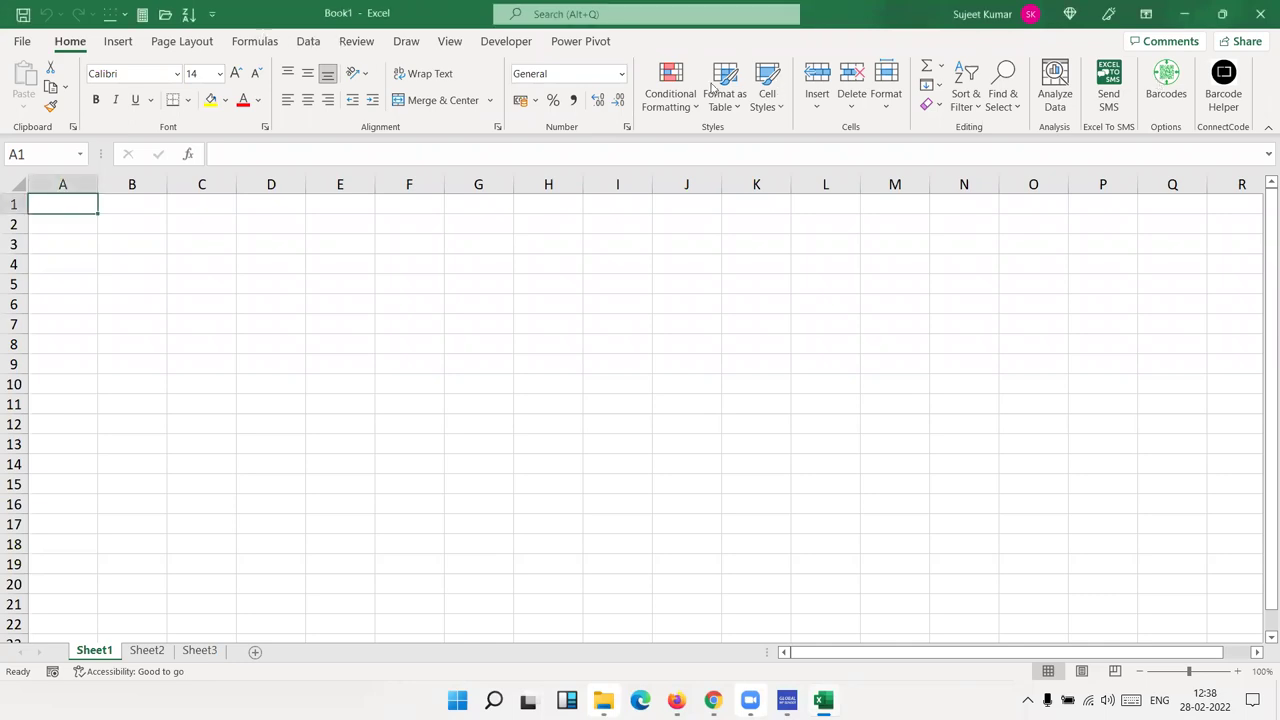
- Enter the heading 'amt' in cell A1
{"action": "left_click", "coordinate": [355, 287]}
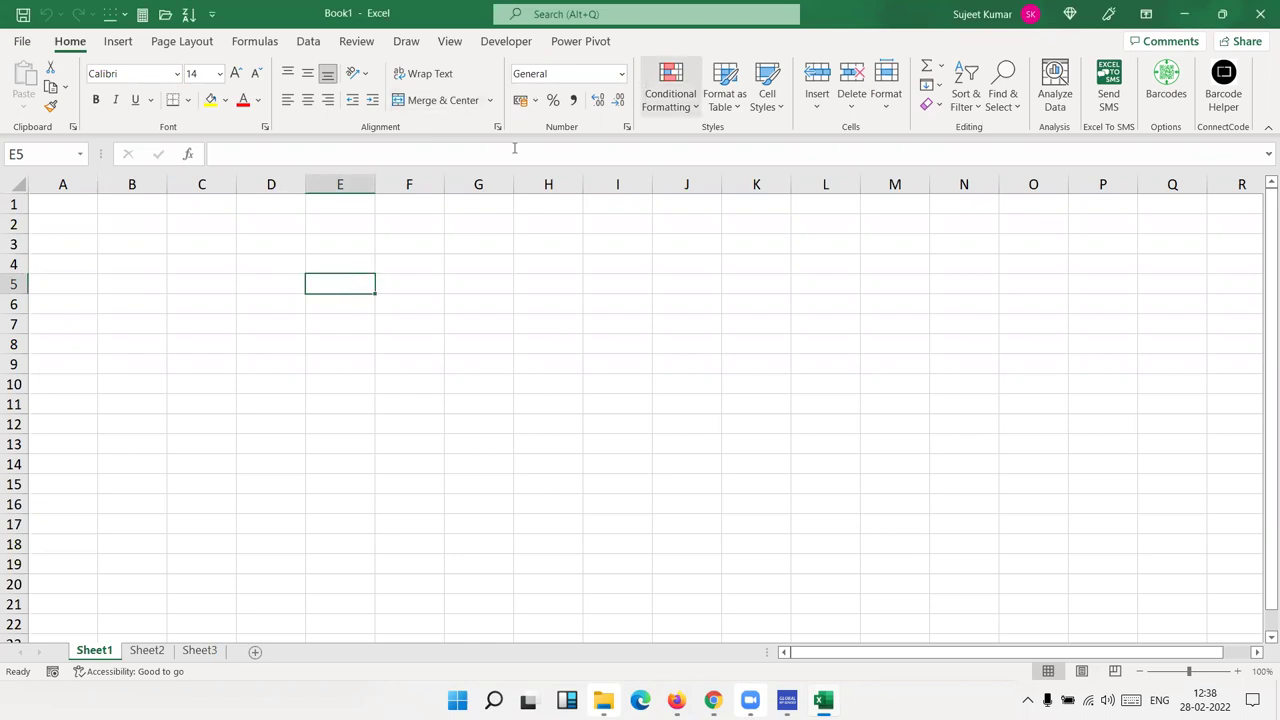
{"action": "left_click", "coordinate": [92, 204]}
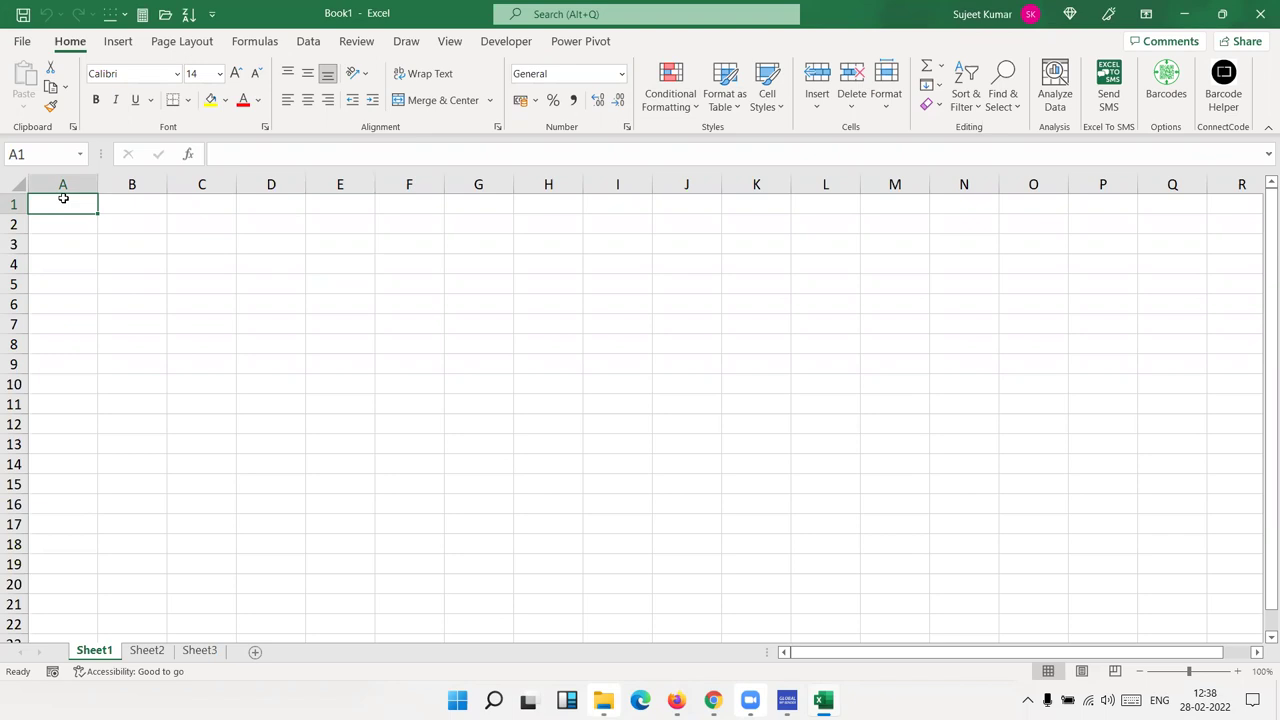
{"action": "type", "text": "amt"}
{"action": "key", "text": "Return"}
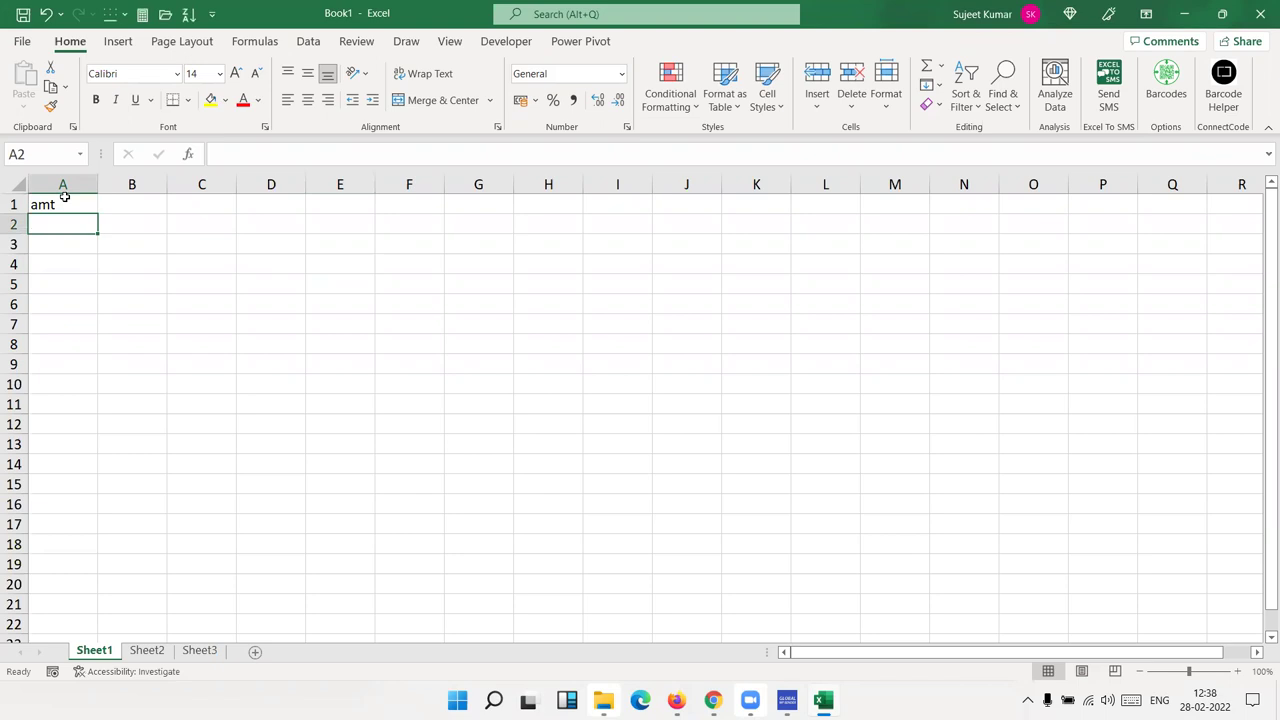
- Enter a sample amount 1522.36 in A2, then delete it, leaving column A selected
{"action": "type", "text": "1522.3"}
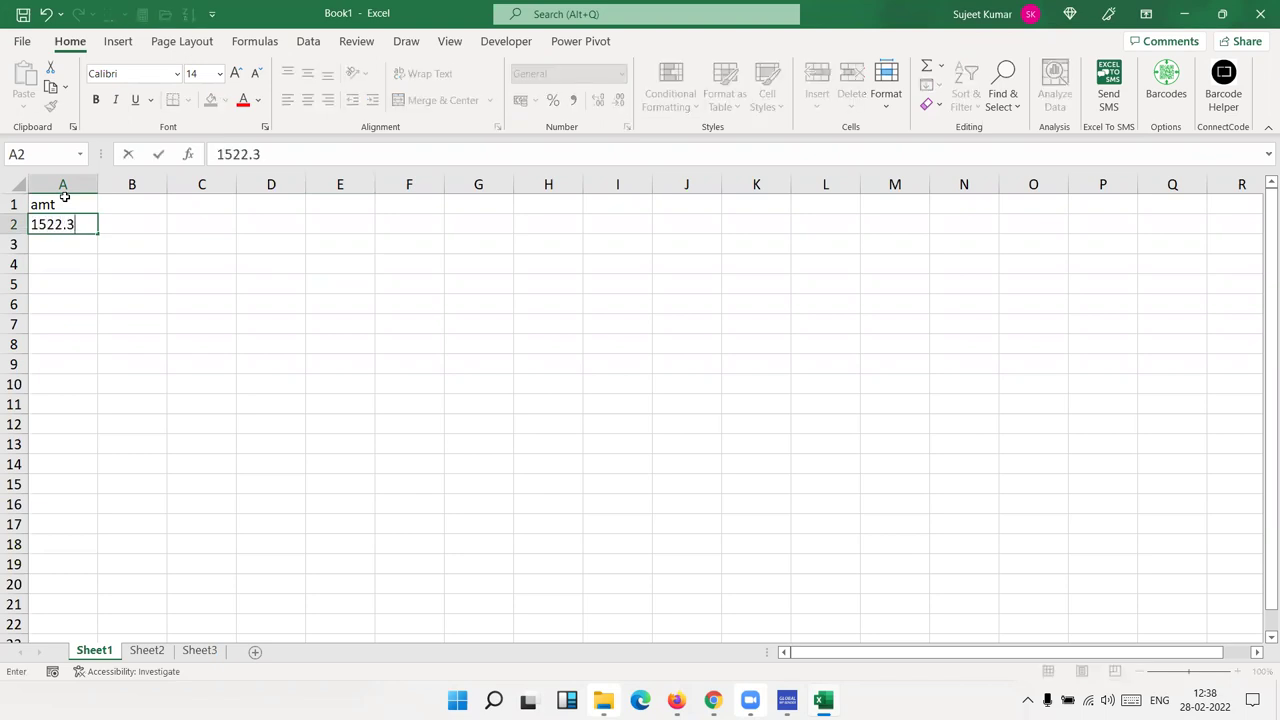
{"action": "type", "text": "6"}
{"action": "key", "text": "Return"}
{"action": "key", "text": "Up"}
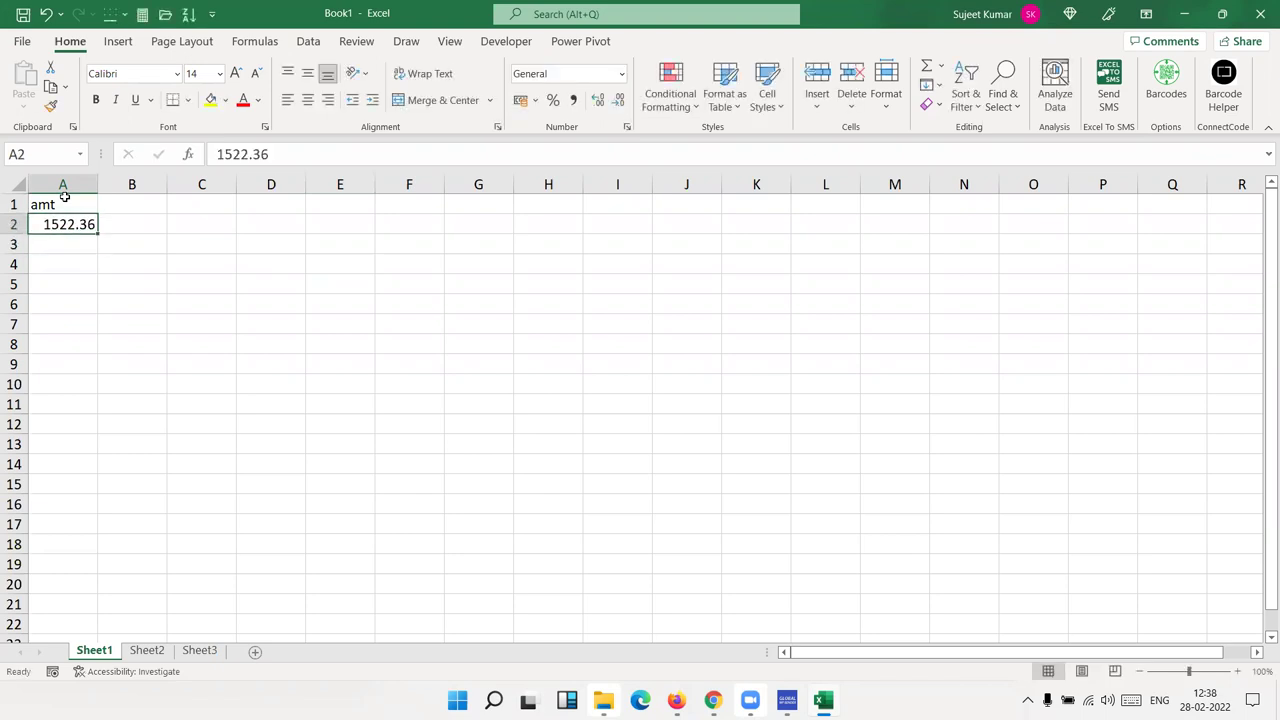
{"action": "key", "text": "Delete"}
{"action": "left_click", "coordinate": [62, 185]}
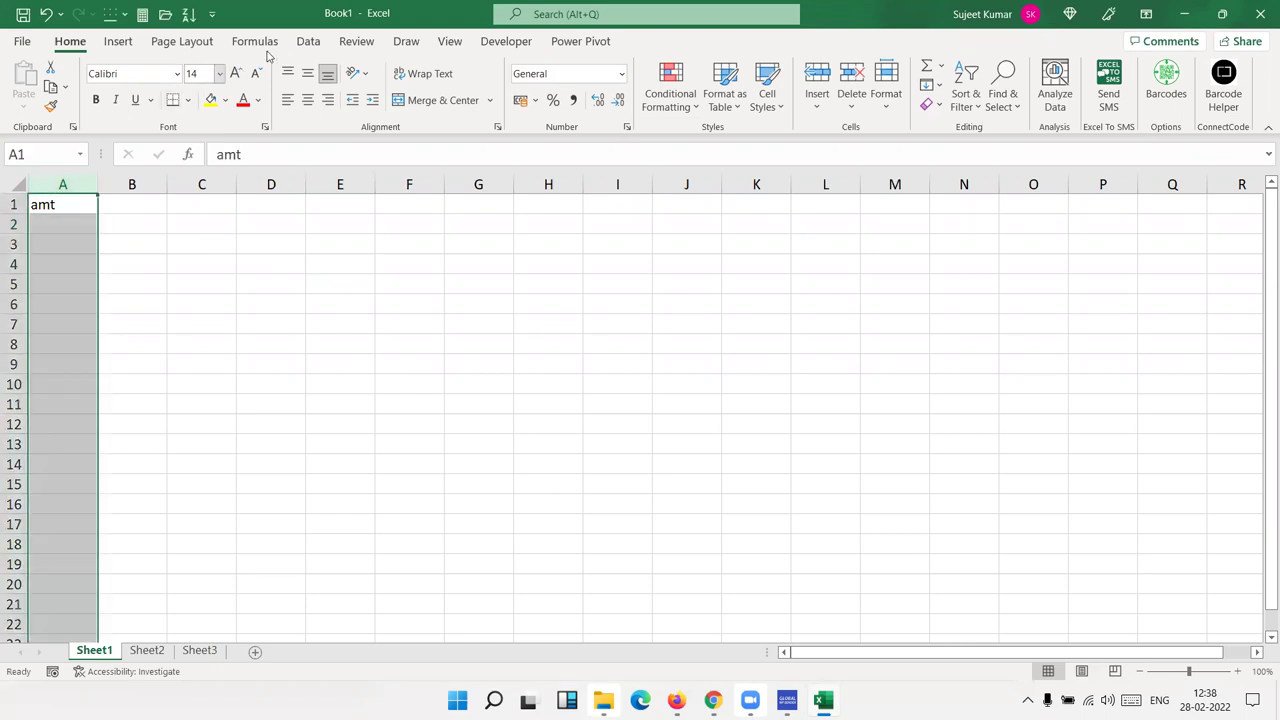
- Add a Data Validation rule to column A: whole number greater than 0
{"action": "left_click", "coordinate": [308, 42]}
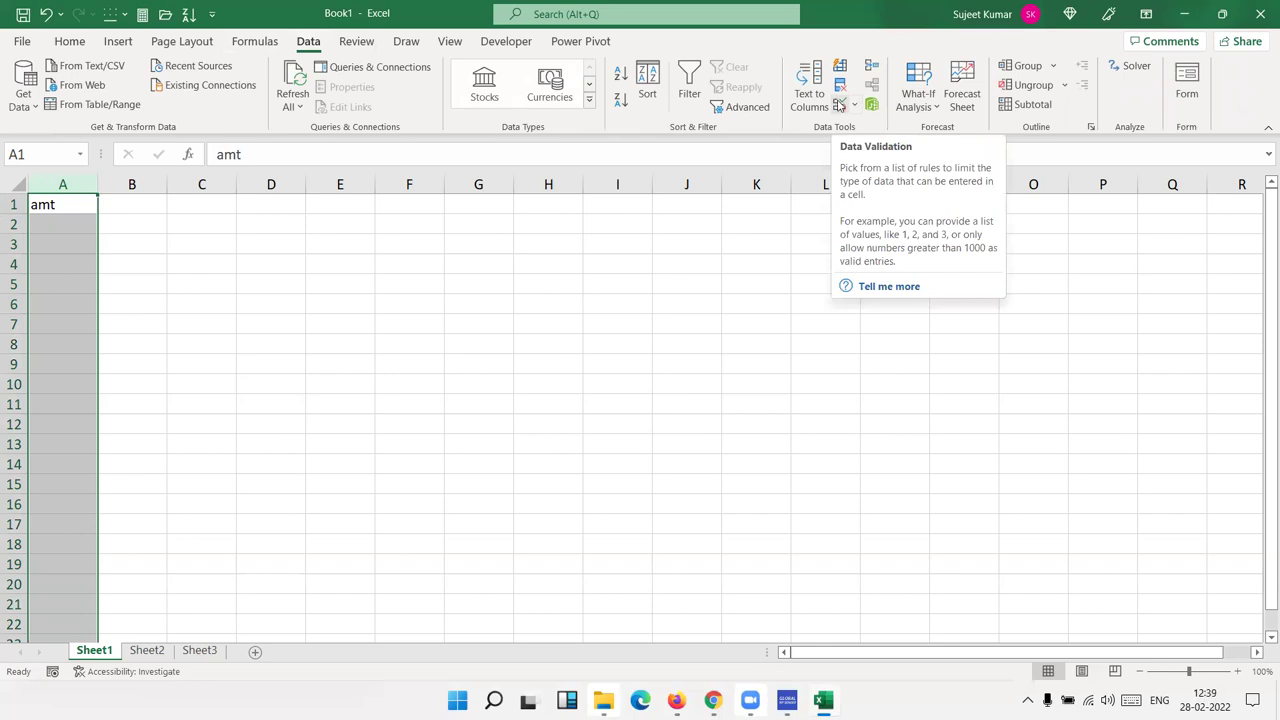
{"action": "left_click", "coordinate": [840, 105]}
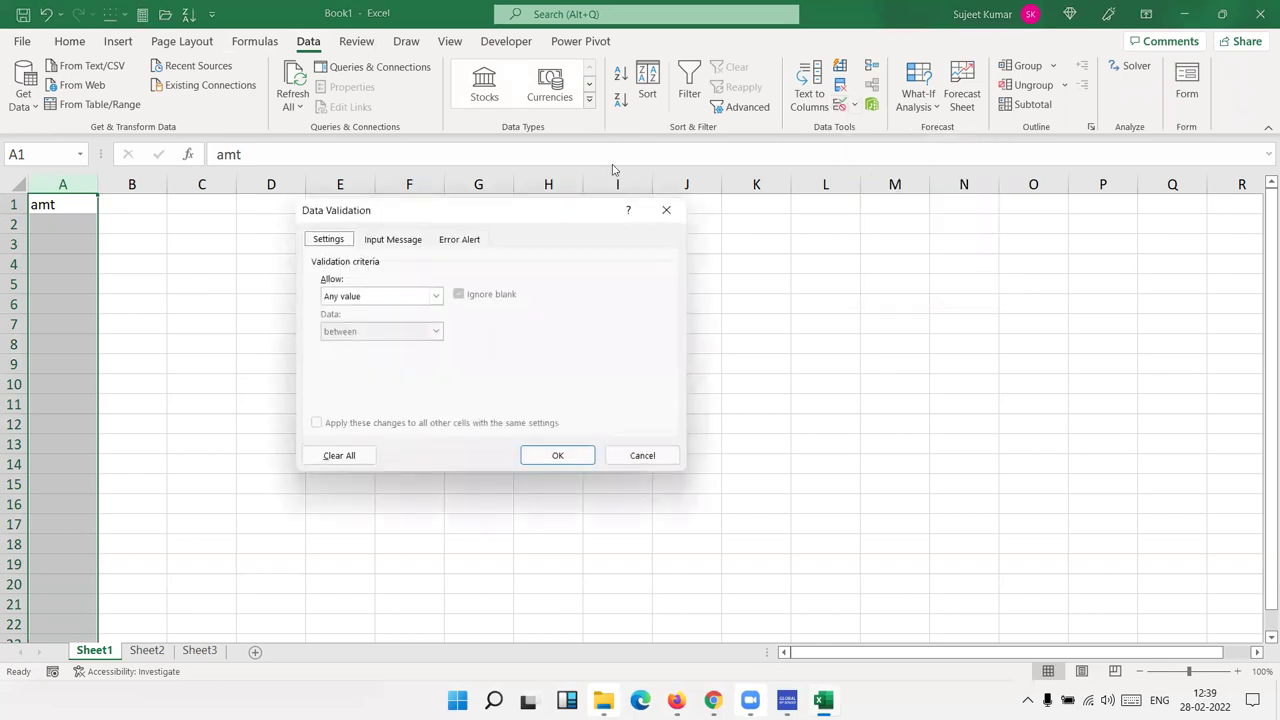
{"action": "left_click", "coordinate": [396, 298]}
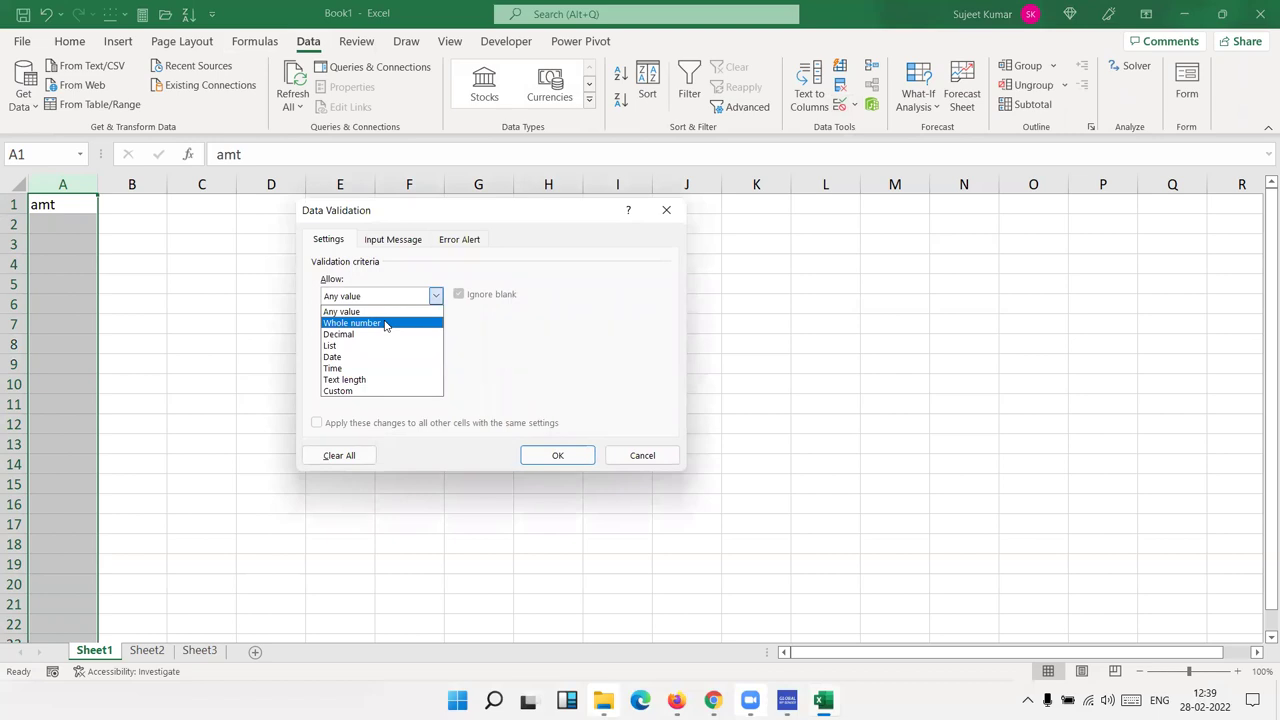
{"action": "left_click", "coordinate": [385, 323]}
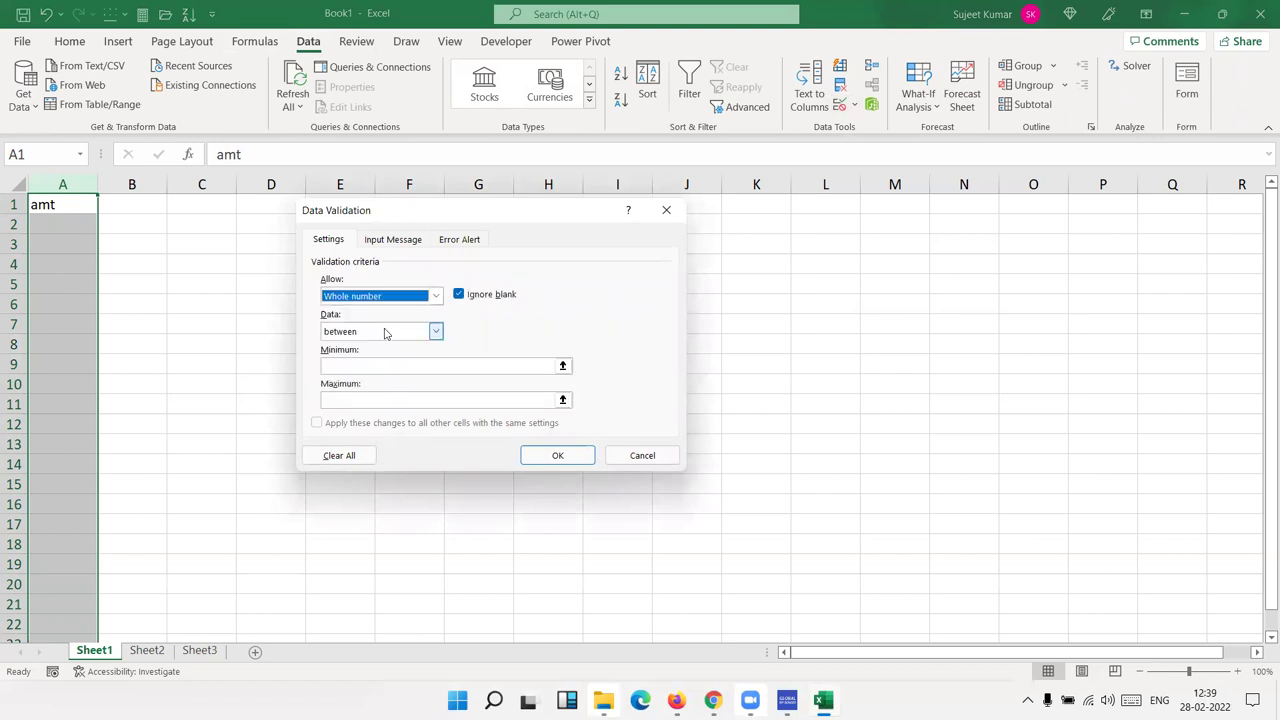
{"action": "left_click", "coordinate": [380, 334]}
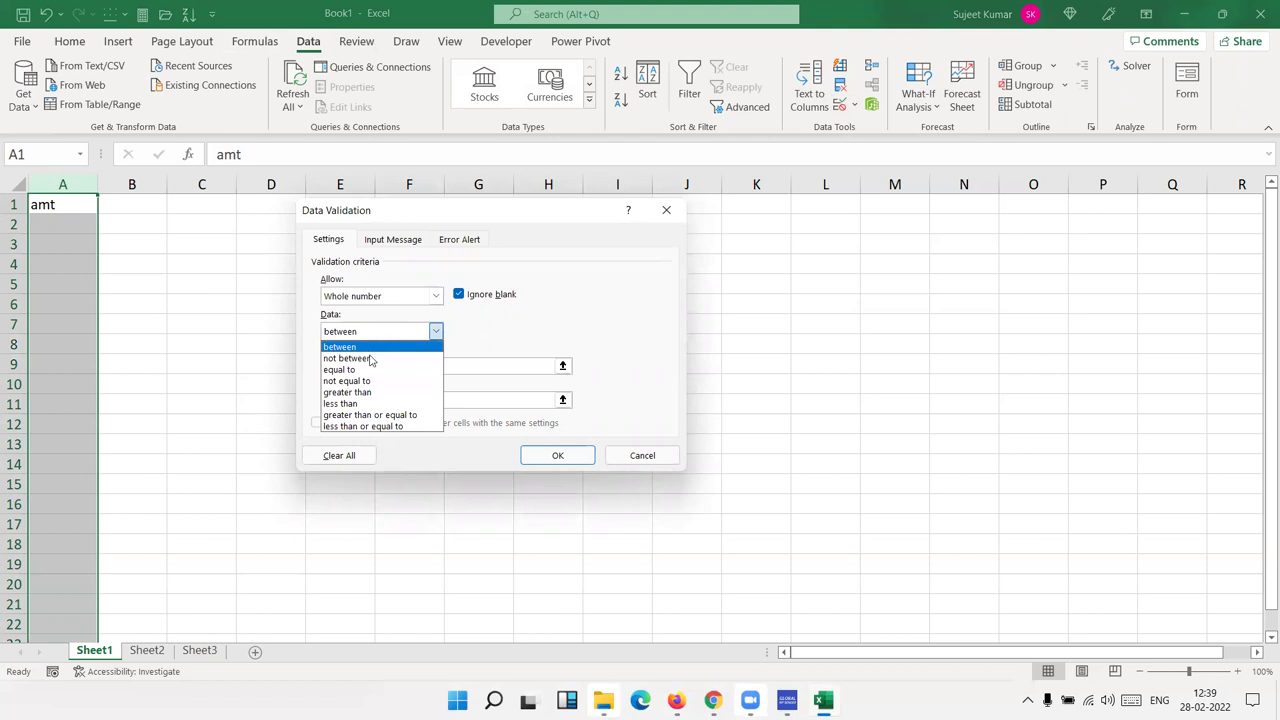
{"action": "left_click", "coordinate": [365, 390]}
{"action": "left_click", "coordinate": [366, 367]}
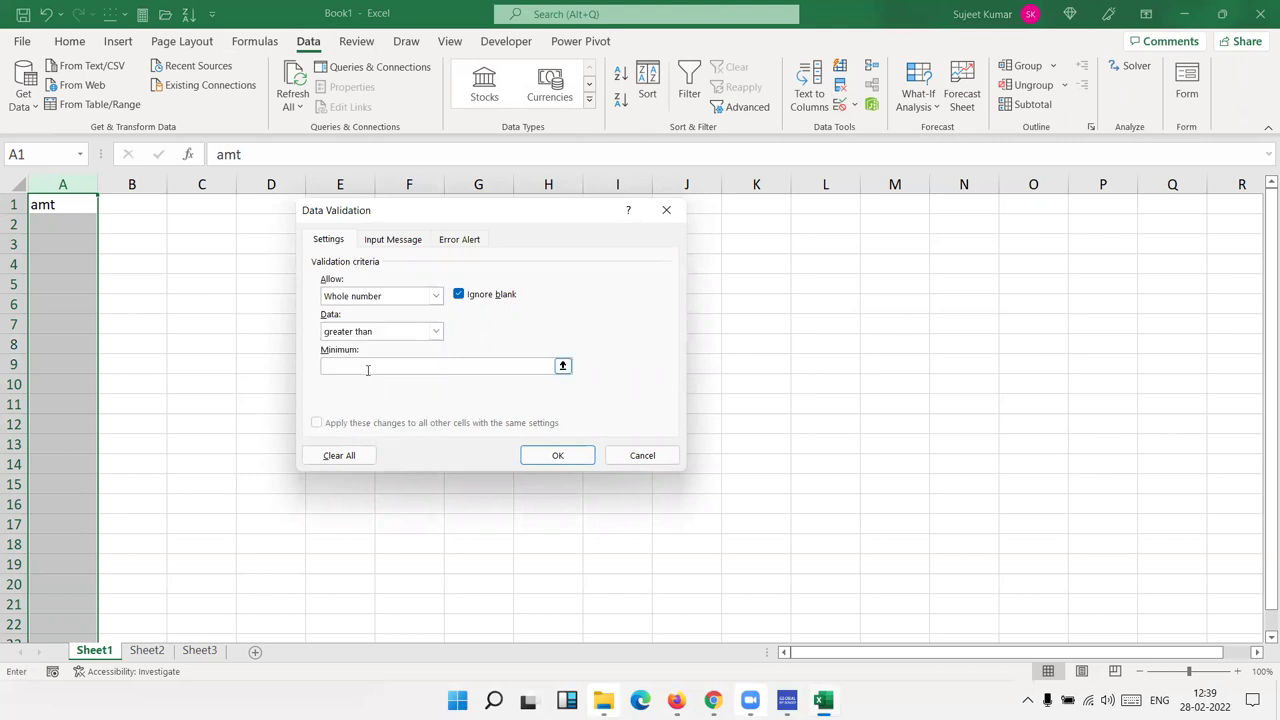
{"action": "type", "text": "0"}
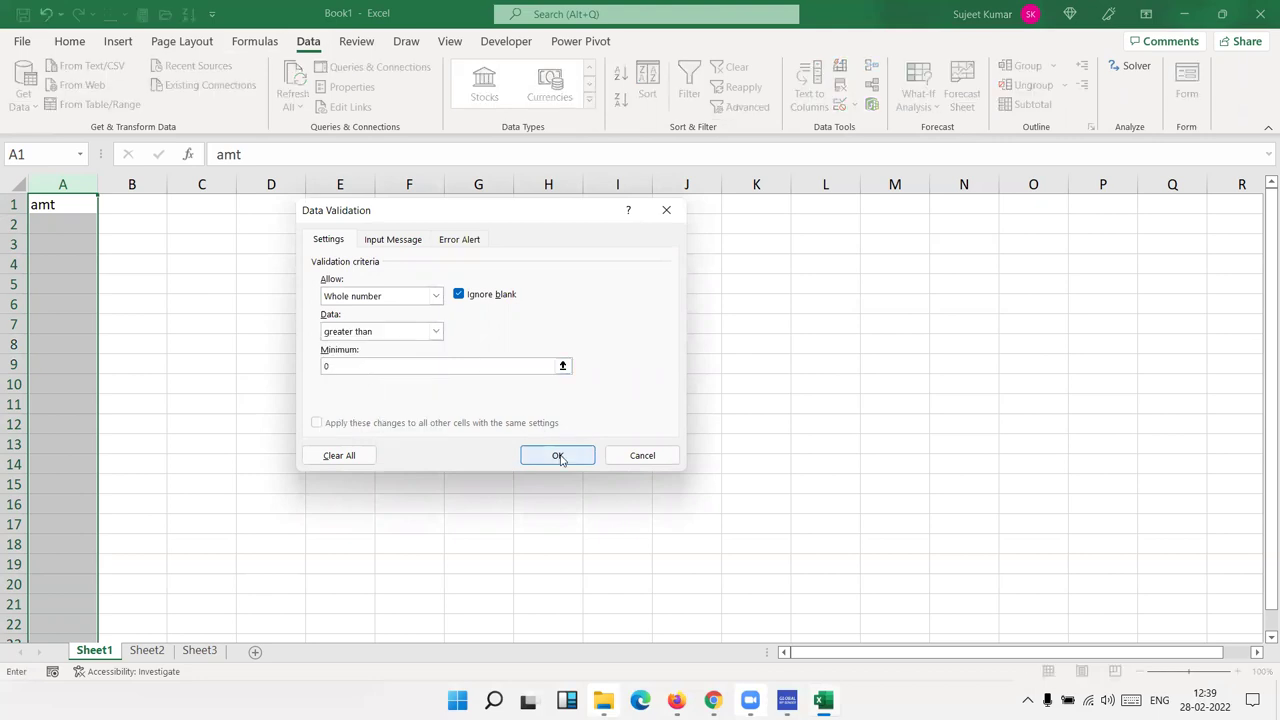
{"action": "left_click", "coordinate": [557, 455]}
{"action": "left_click", "coordinate": [50, 227]}
- Enter 15445 in A2, then confirm that 23.326 and -01 are rejected in A3
{"action": "left_click", "coordinate": [50, 227]}
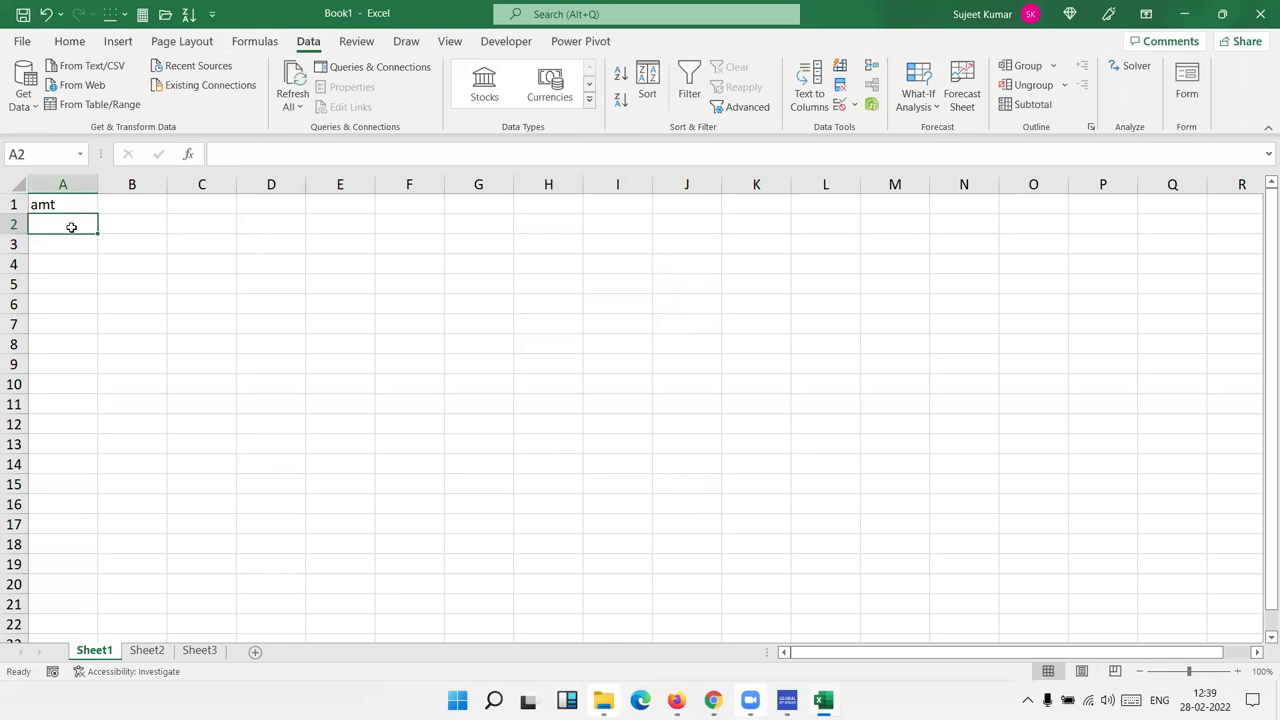
{"action": "type", "text": "15445"}
{"action": "key", "text": "Return"}
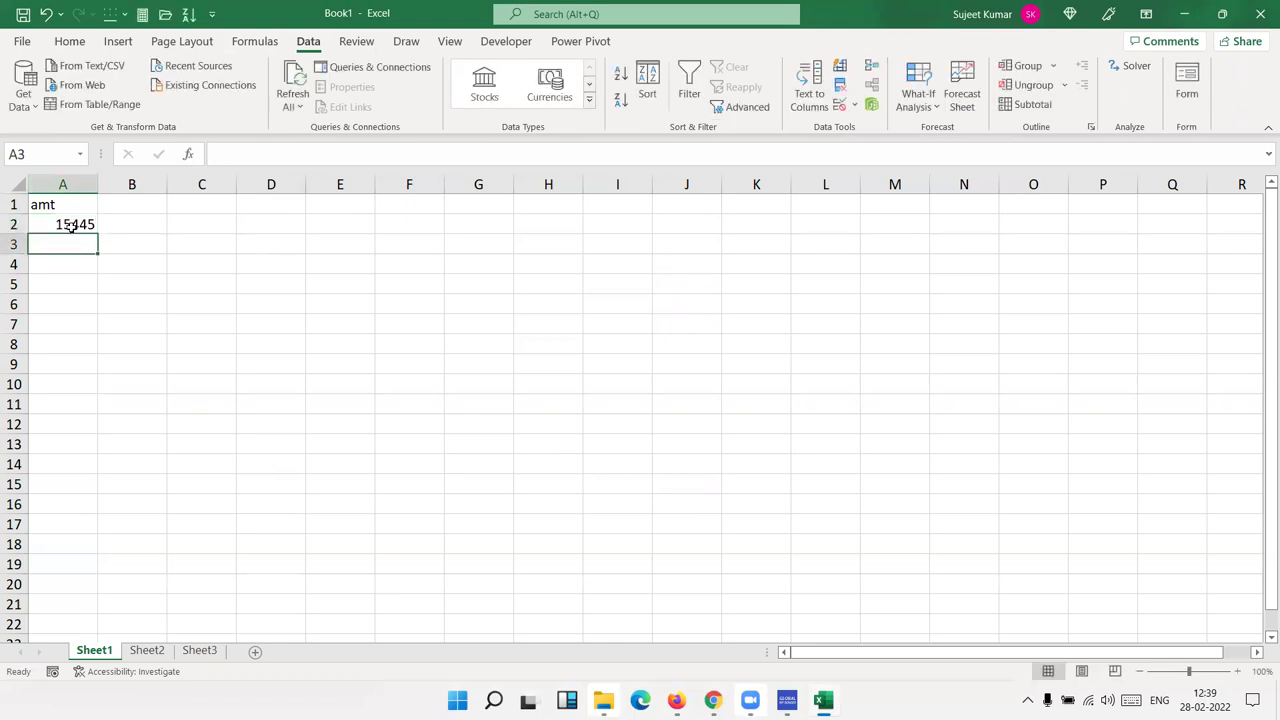
{"action": "type", "text": "23.326"}
{"action": "key", "text": "Return"}
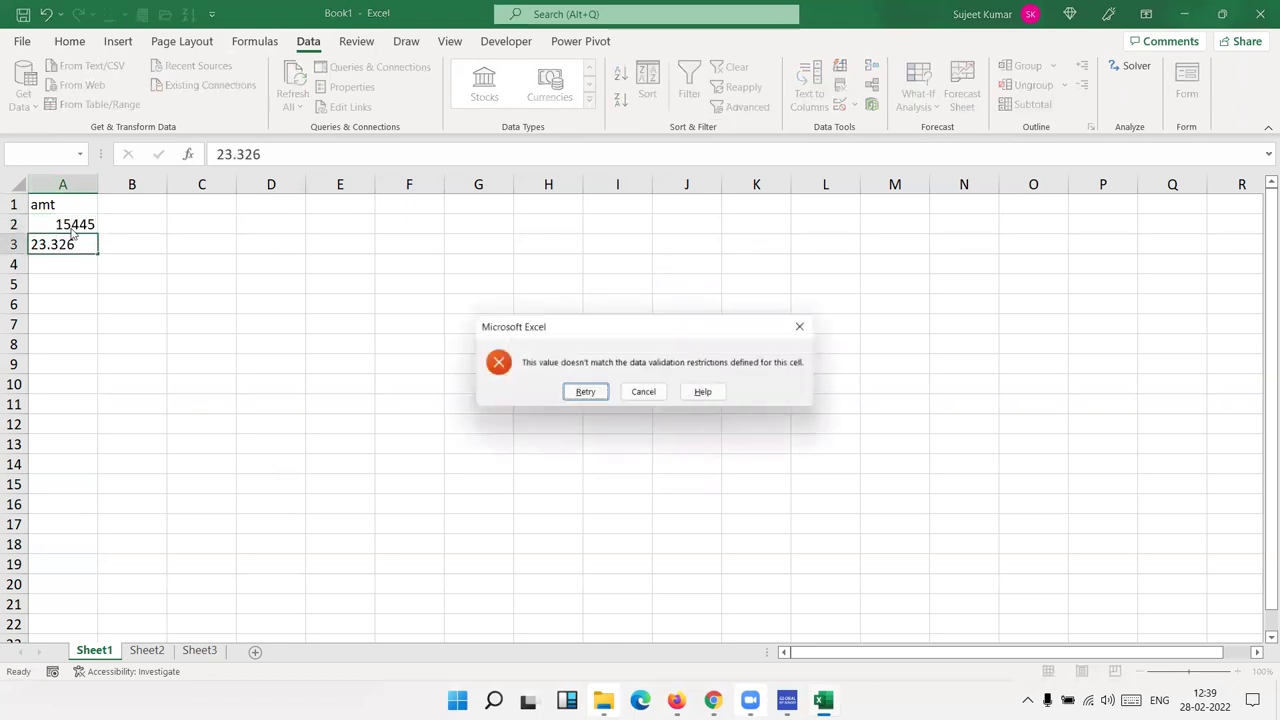
{"action": "key", "text": "Return"}
{"action": "type", "text": "-01"}
{"action": "key", "text": "Return"}
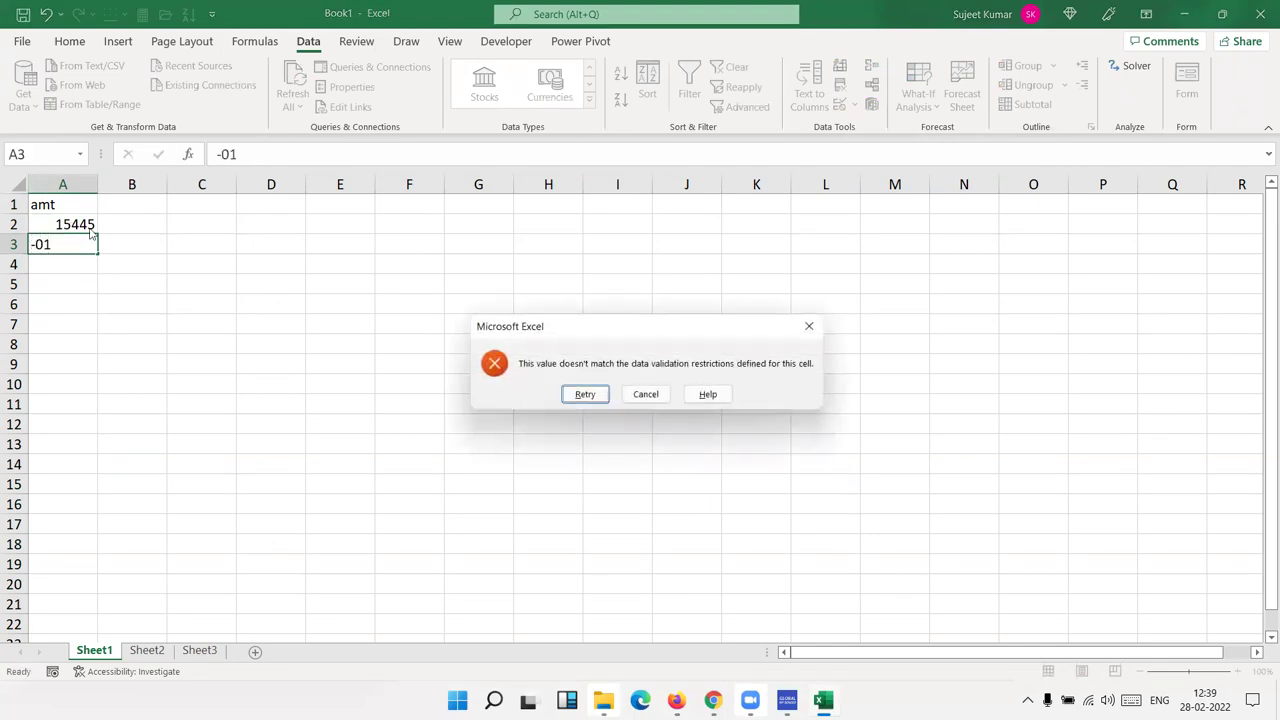
{"action": "key", "text": "Return"}
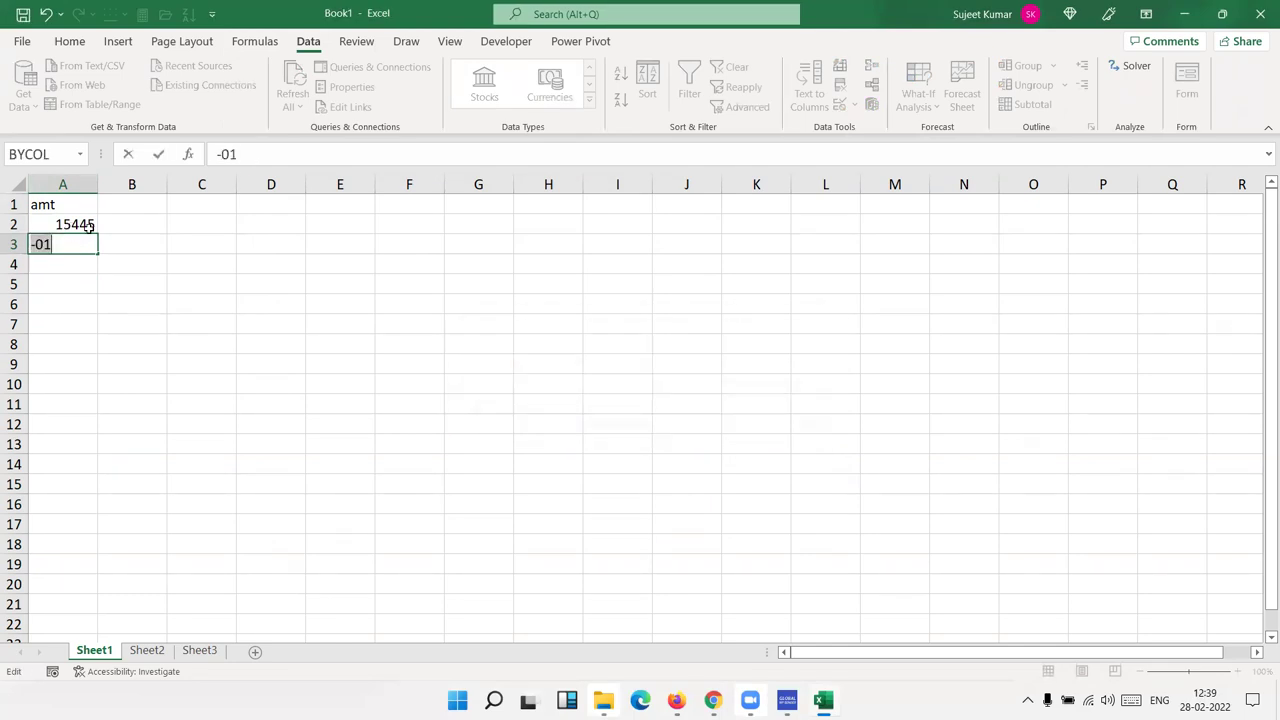
{"action": "key", "text": "Escape"}
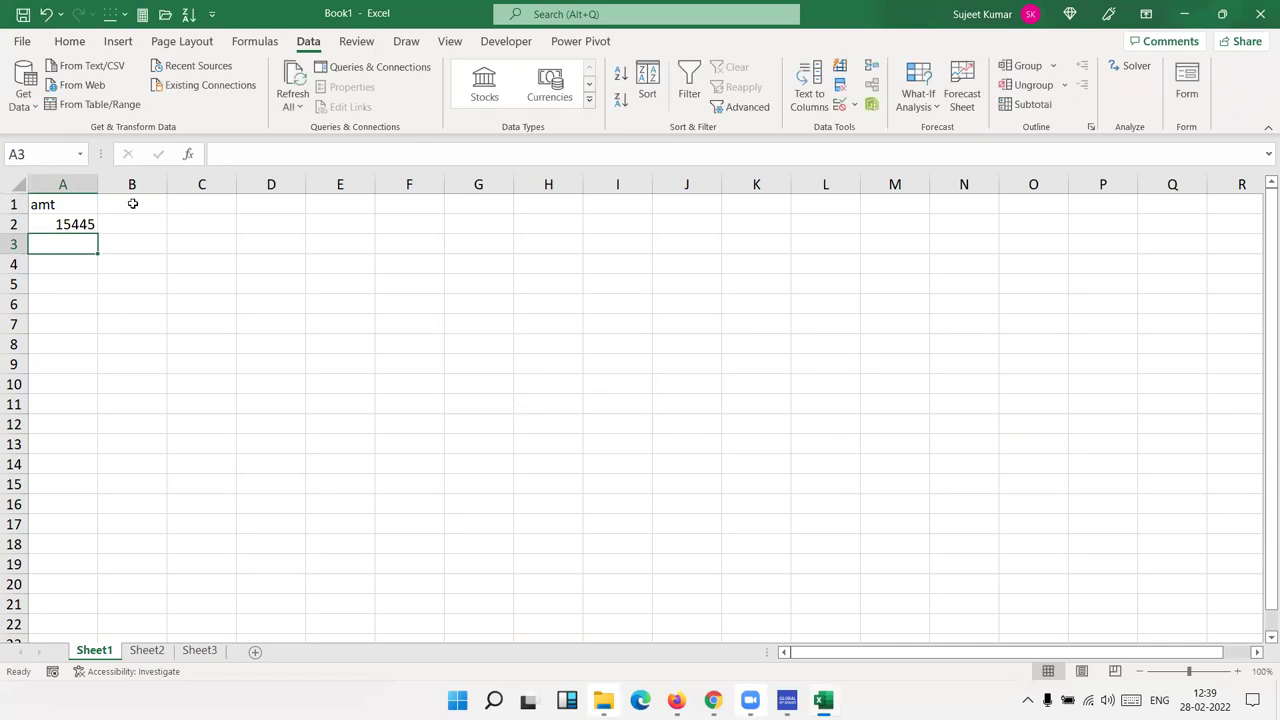
- Enter the heading 'MRP' in cell B1
{"action": "left_click", "coordinate": [137, 203]}
{"action": "type", "text": "MRP"}
{"action": "key", "text": "Return"}
- Give column B a Decimal validation rule between -5000 and 5000
{"action": "left_click", "coordinate": [135, 184]}
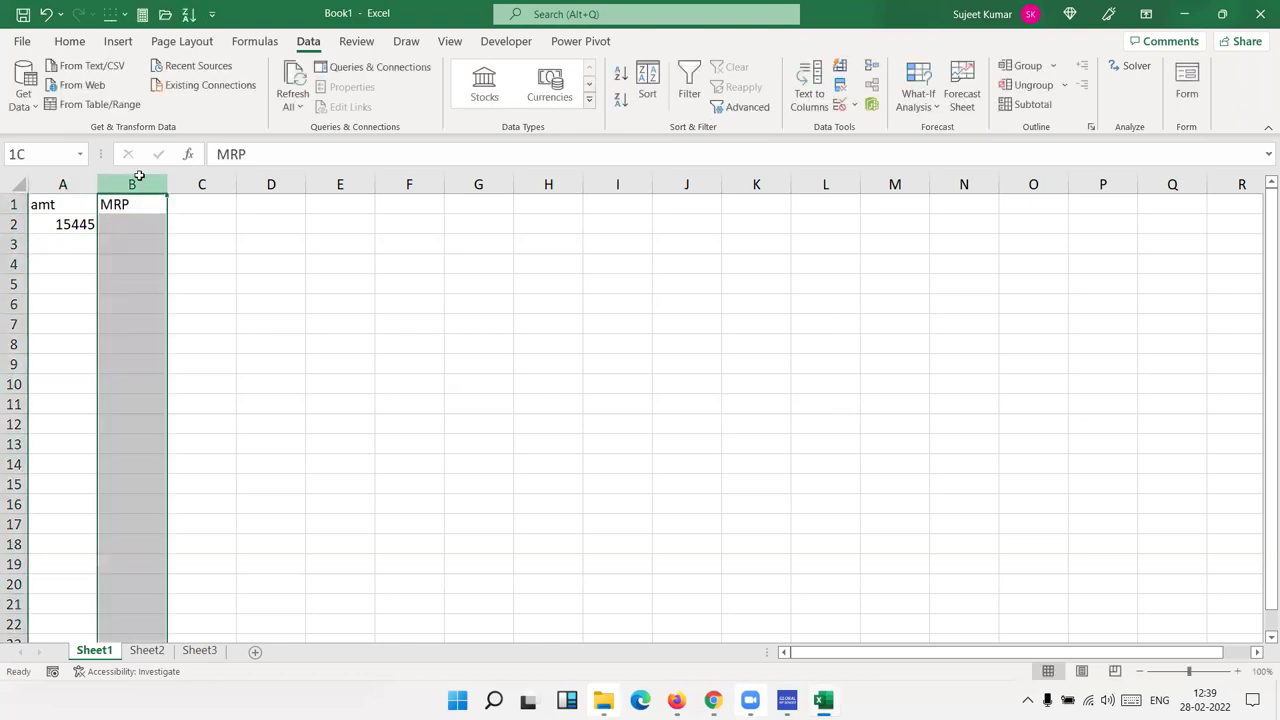
{"action": "left_click", "coordinate": [840, 104]}
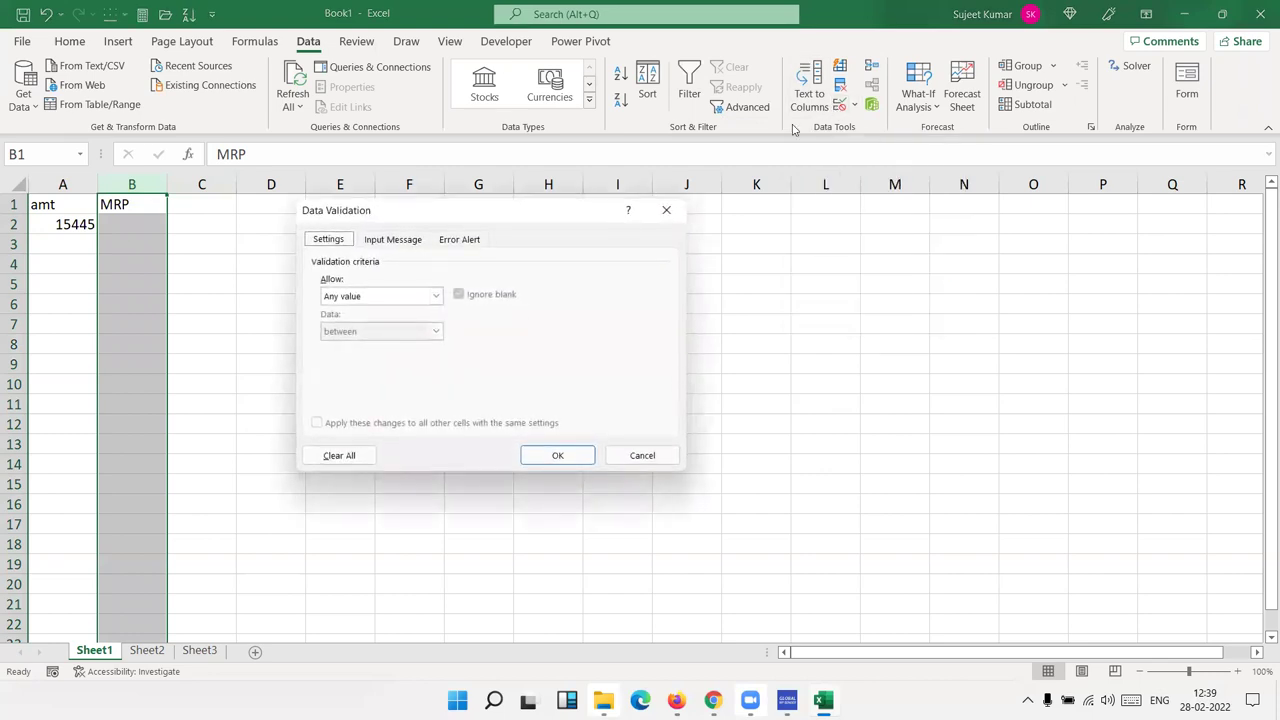
{"action": "left_click", "coordinate": [347, 297]}
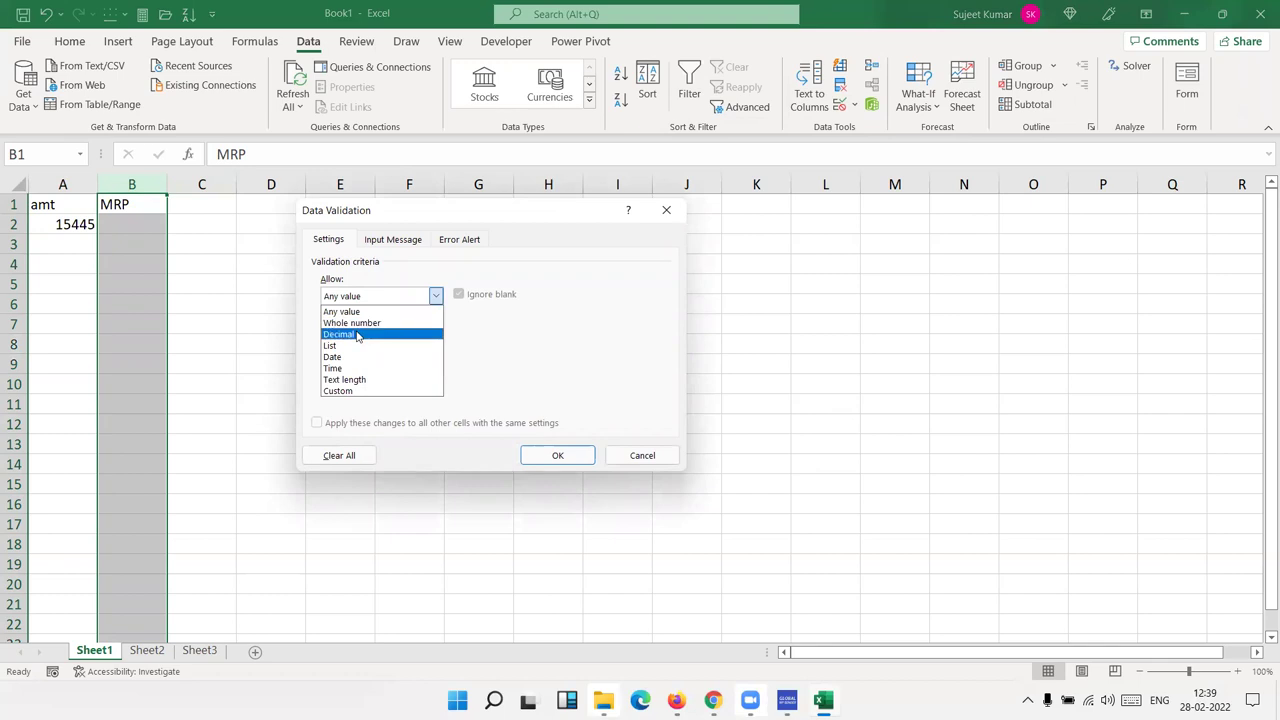
{"action": "left_click", "coordinate": [352, 335]}
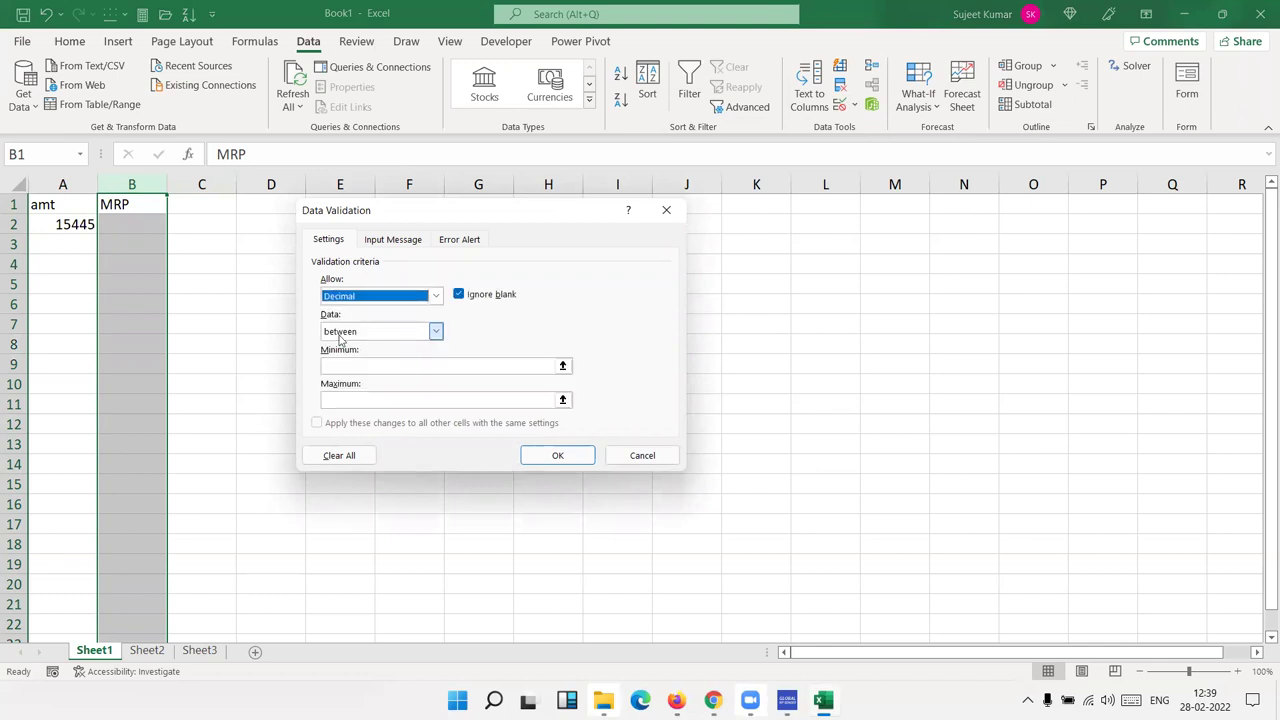
{"action": "left_click", "coordinate": [340, 333]}
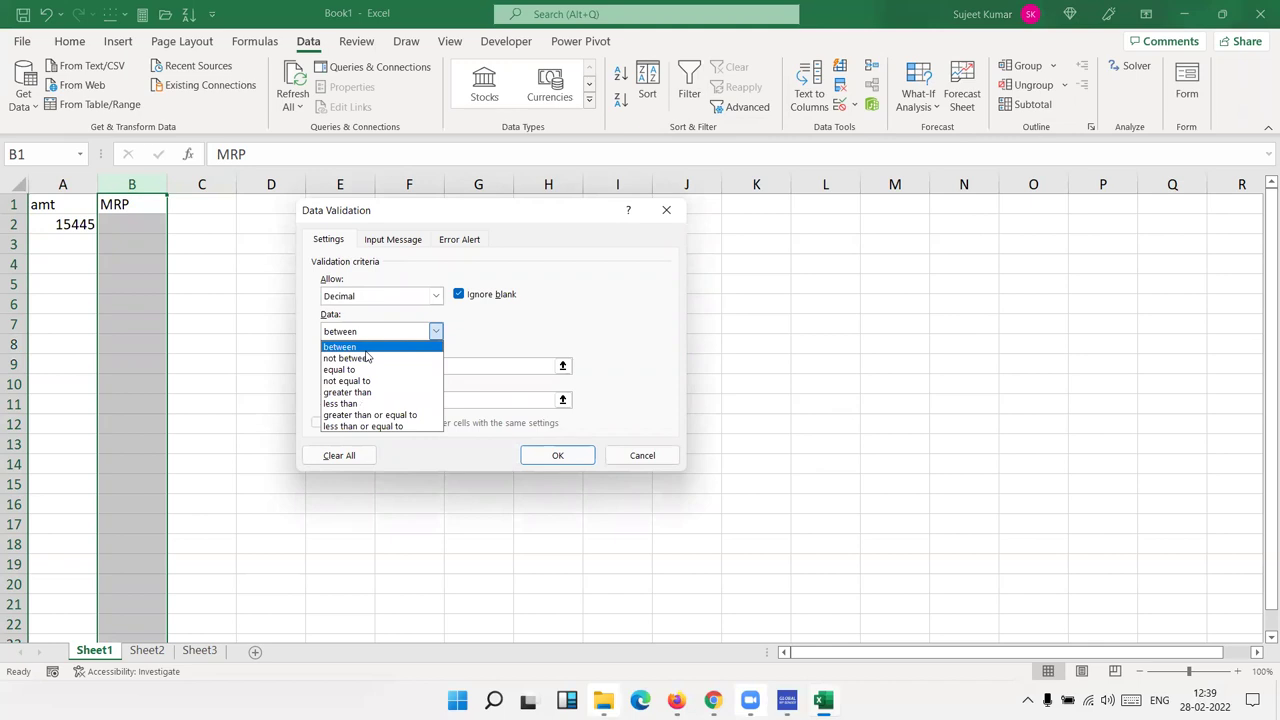
{"action": "left_click", "coordinate": [366, 348]}
{"action": "left_click", "coordinate": [365, 364]}
{"action": "type", "text": "-5"}
{"action": "left_click", "coordinate": [357, 400]}
{"action": "type", "text": "5000"}
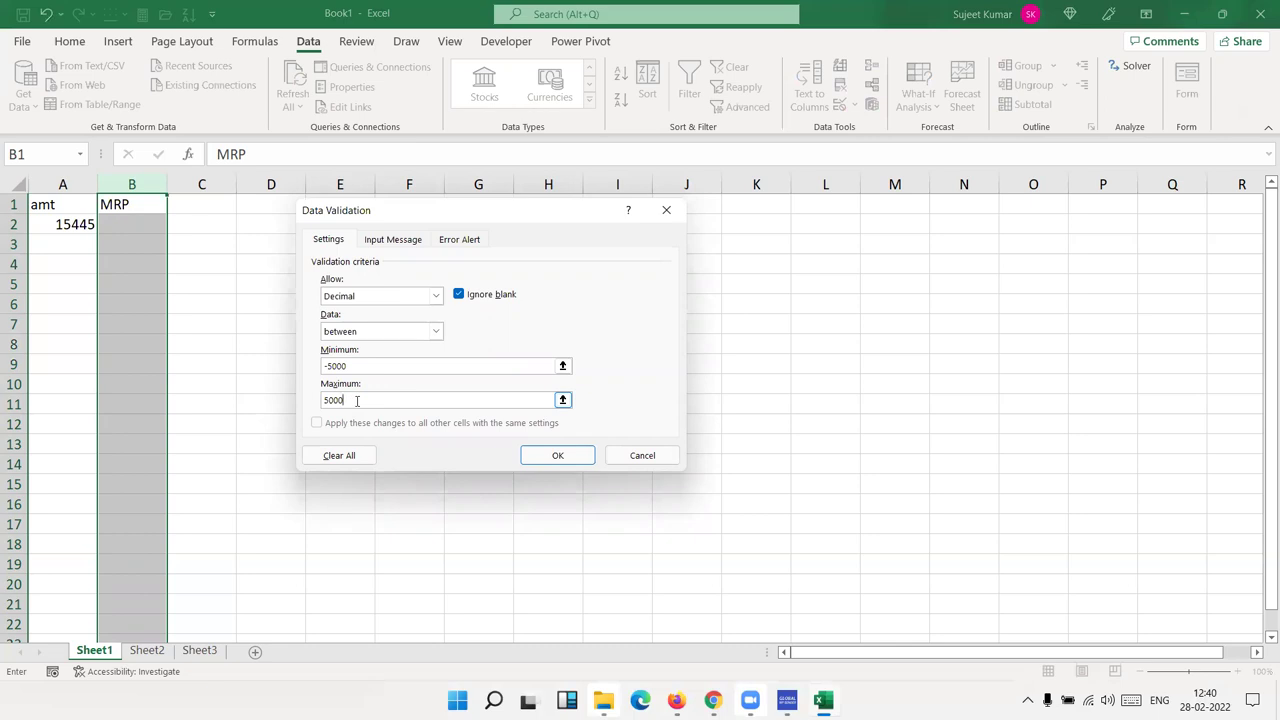
{"action": "key", "text": "Return"}
{"action": "key", "text": "Down"}
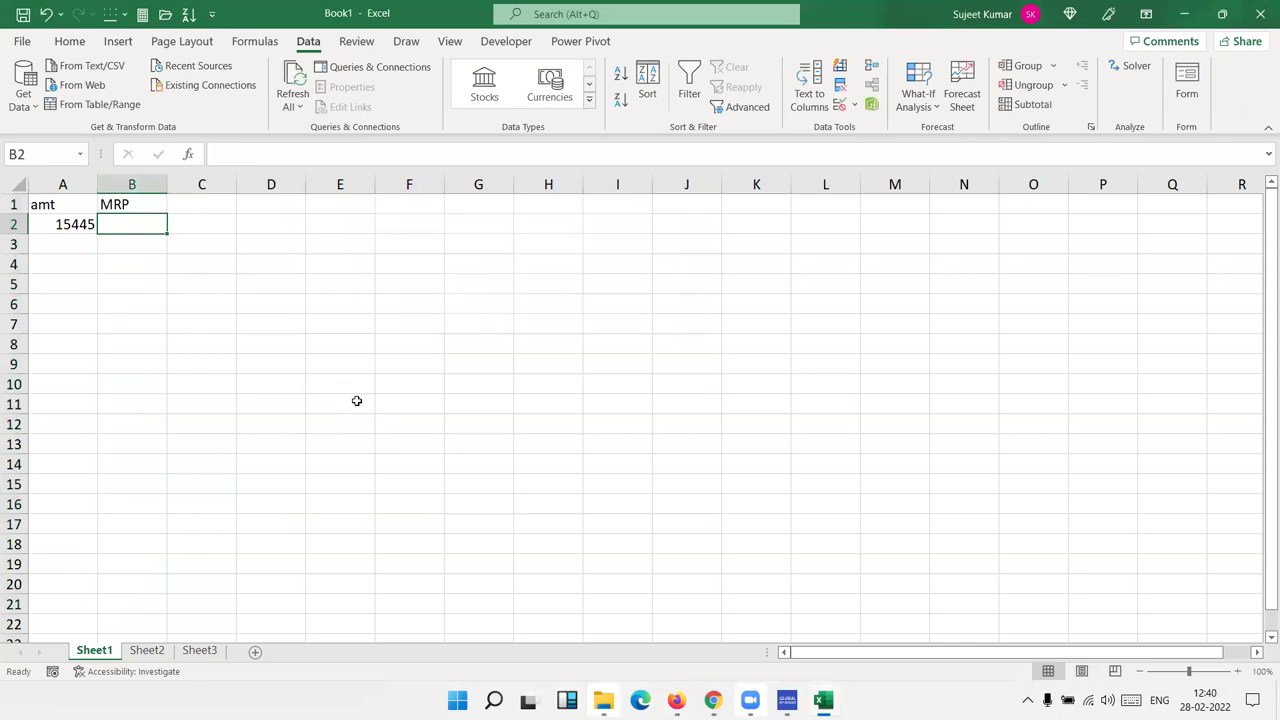
{"action": "type", "text": "15645"}
{"action": "key", "text": "Return"}
{"action": "key", "text": "Return"}
{"action": "type", "text": "2011"}
{"action": "key", "text": "Return"}
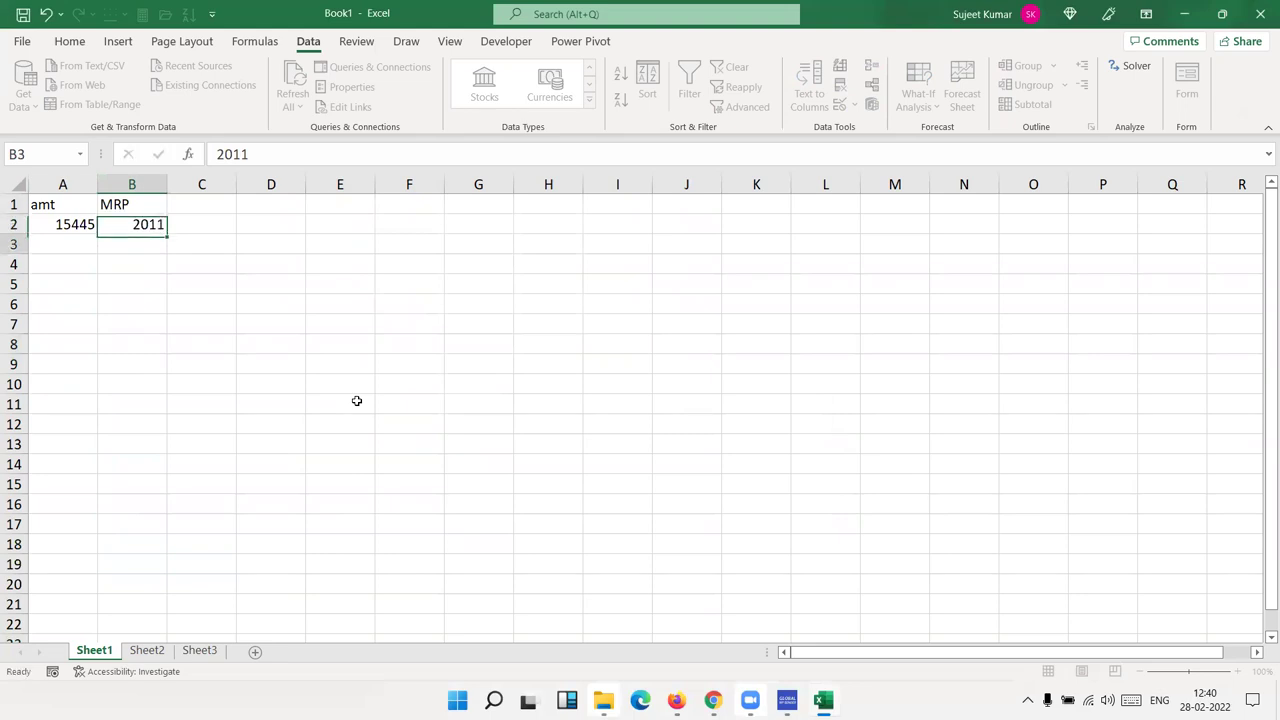
{"action": "type", "text": "-521"}
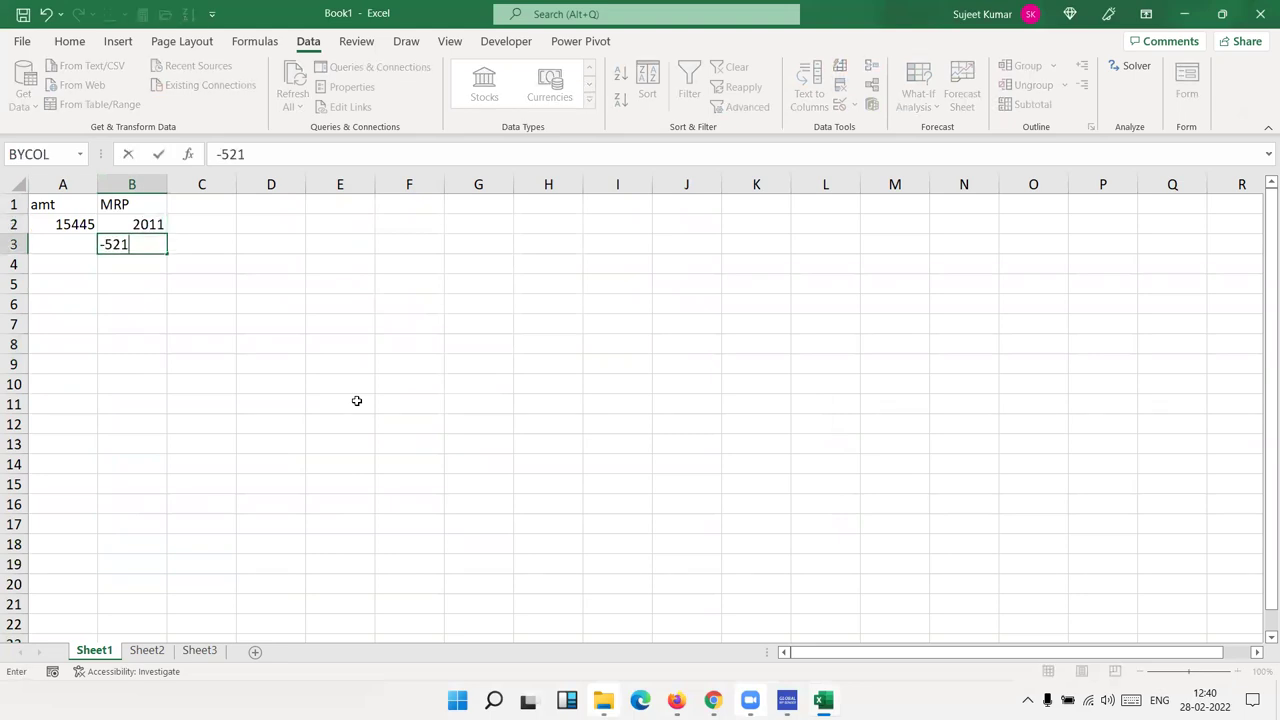
{"action": "key", "text": "Return"}
{"action": "type", "text": "36.63"}
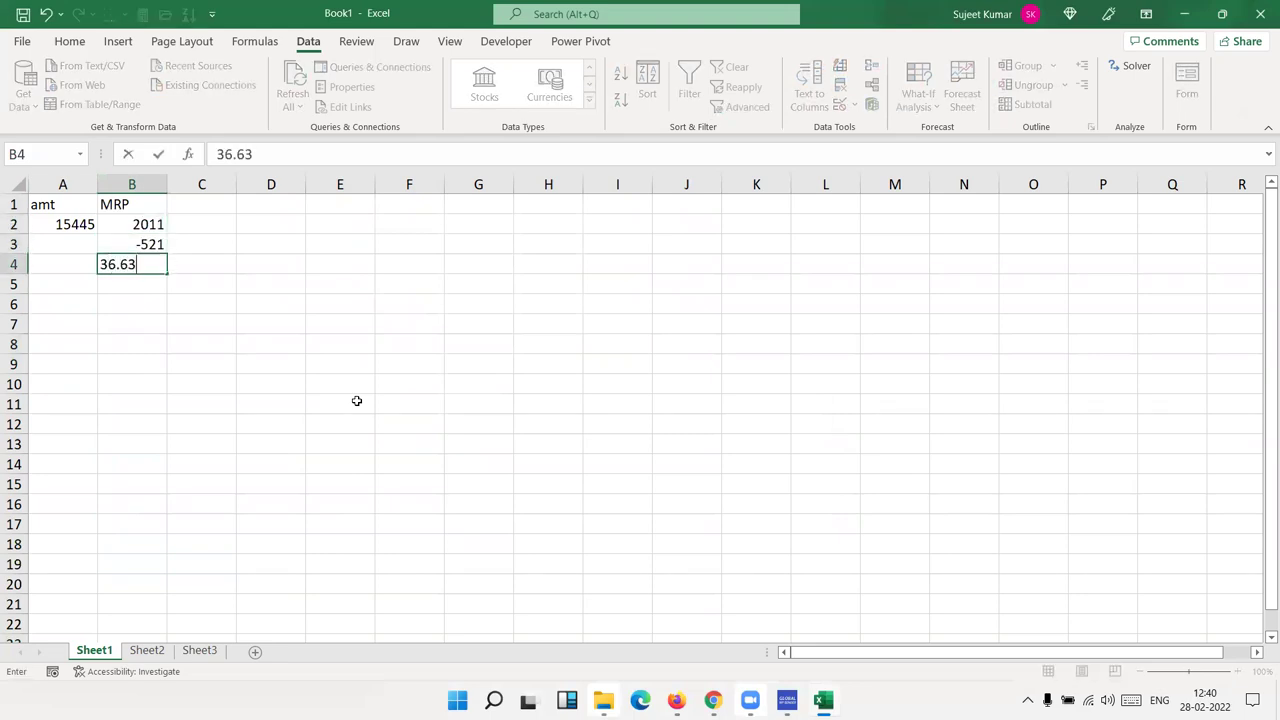
{"action": "key", "text": "Return"}
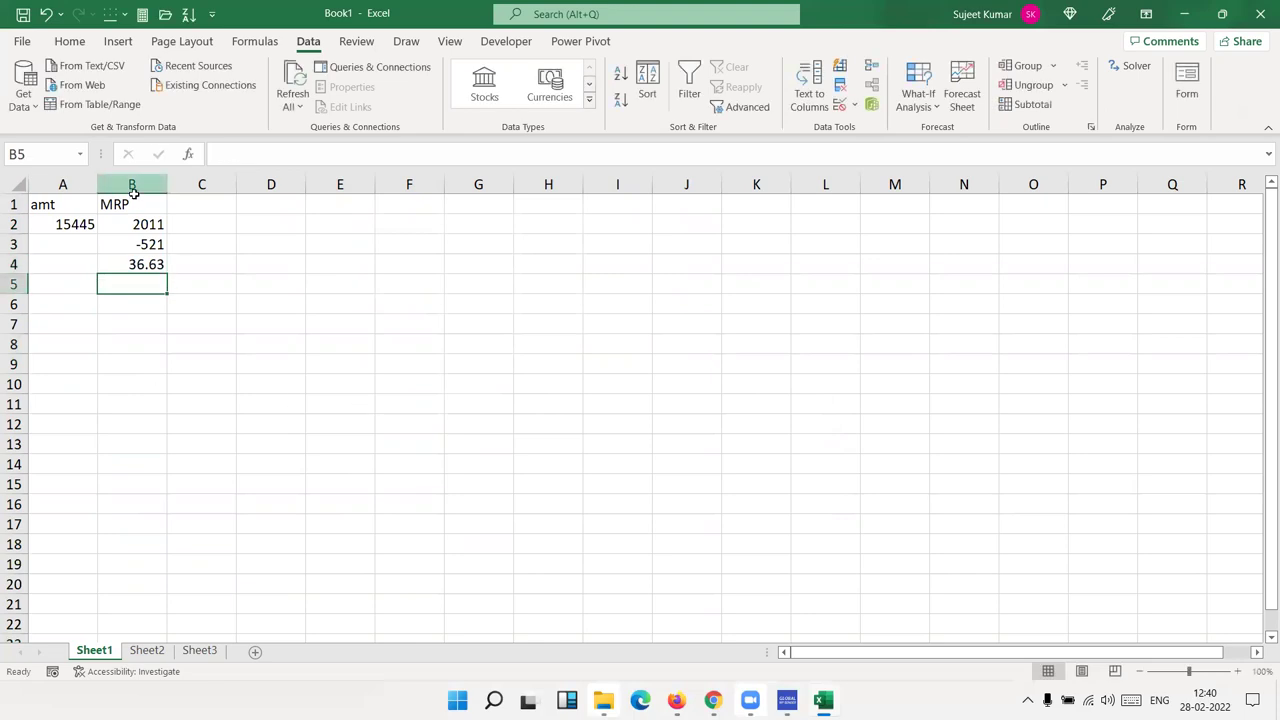
{"action": "left_click", "coordinate": [150, 204]}
{"action": "left_click", "coordinate": [206, 208]}
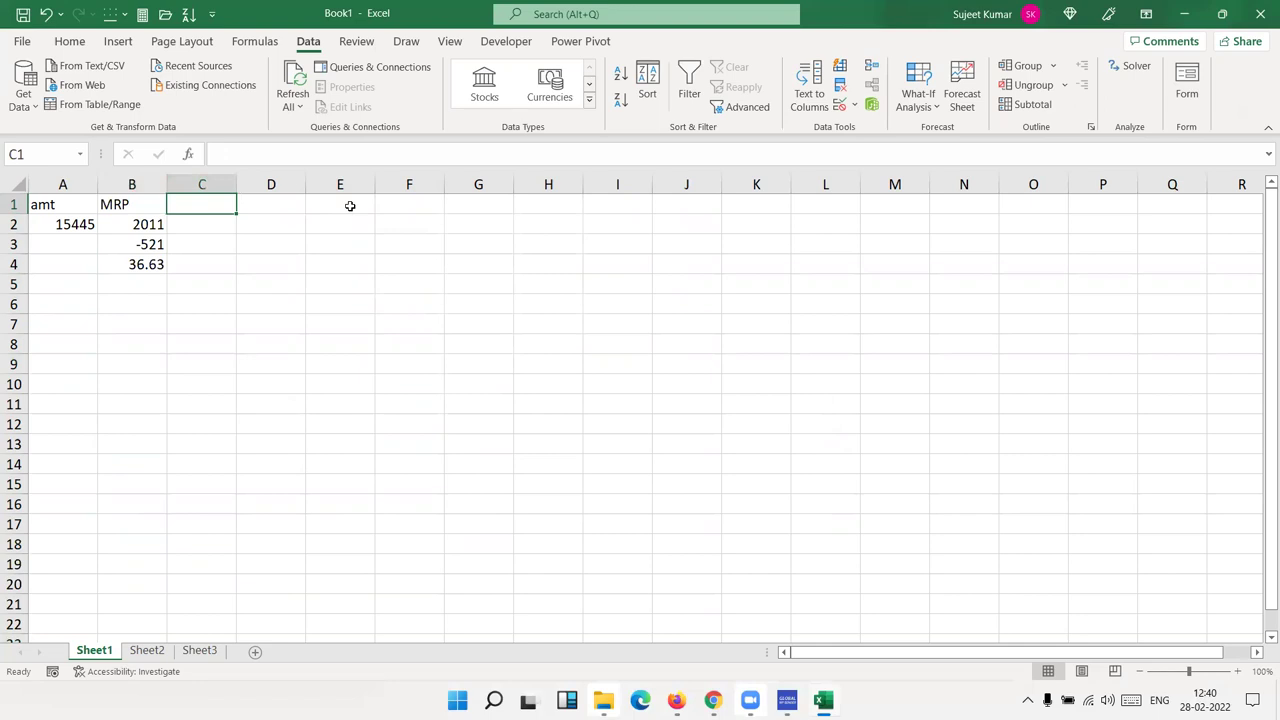
- Enter the heading 'City' in cell C1
{"action": "type", "text": "City"}
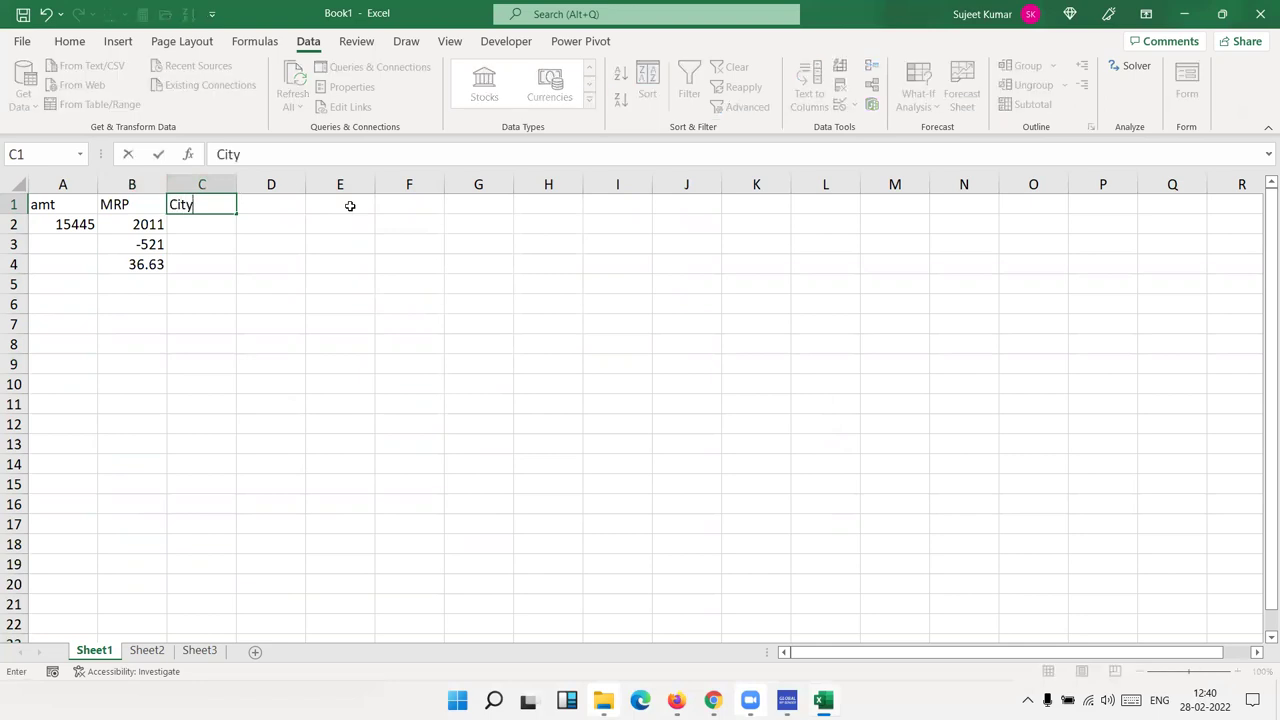
{"action": "left_click", "coordinate": [311, 208]}
{"action": "left_click", "coordinate": [605, 216]}
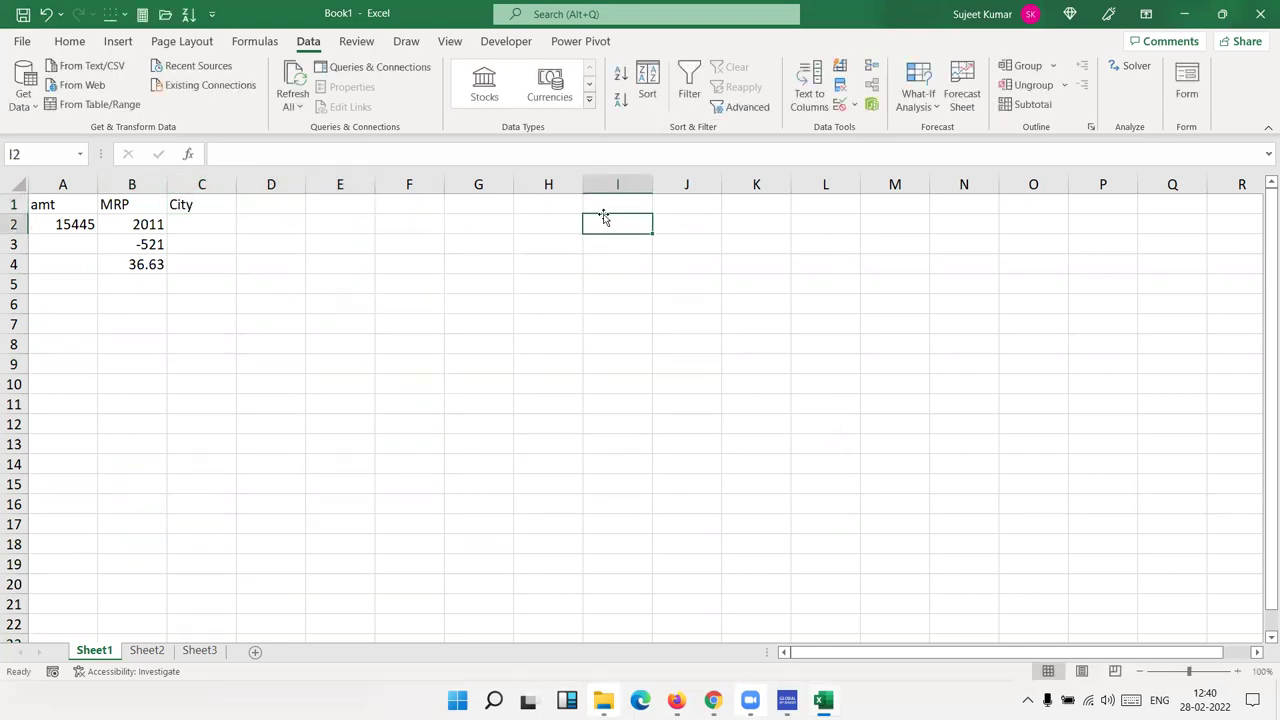
- Set column C's validation to List with source Pune, Patna, Muzaffarpur
{"action": "left_click", "coordinate": [202, 186]}
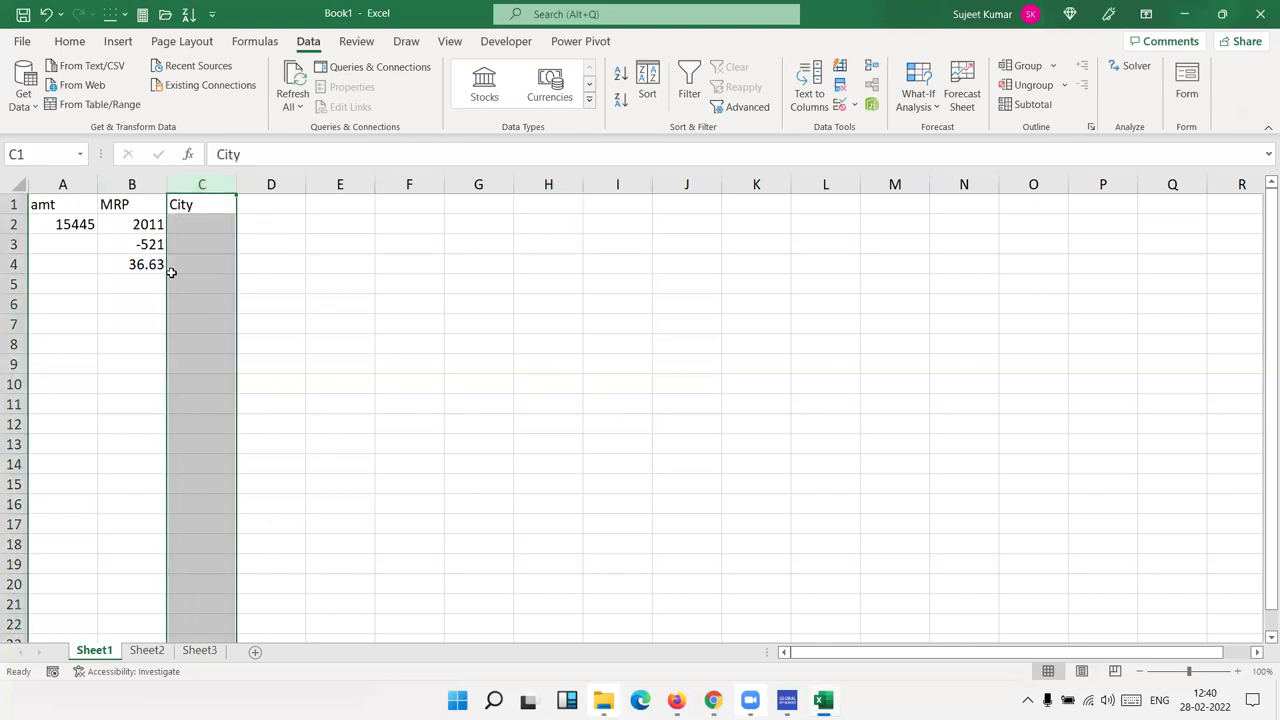
{"action": "left_click", "coordinate": [840, 105]}
{"action": "left_click", "coordinate": [372, 296]}
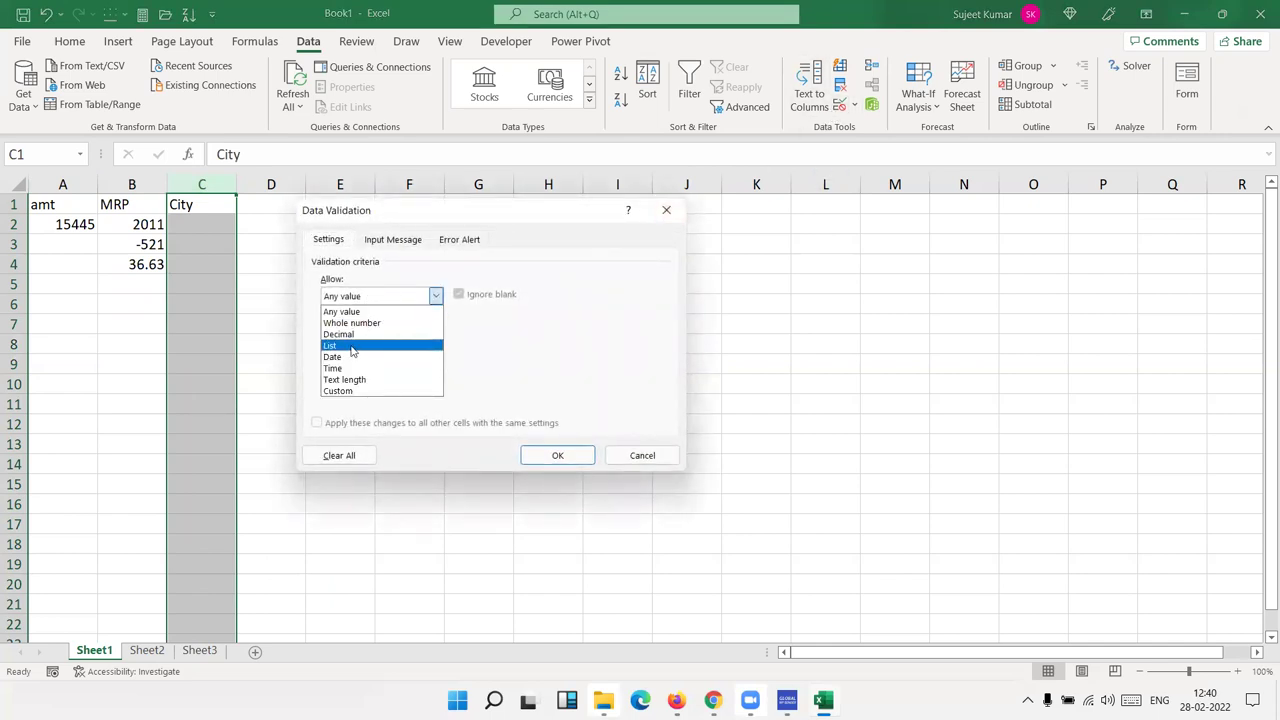
{"action": "left_click", "coordinate": [351, 346]}
{"action": "left_click", "coordinate": [345, 366]}
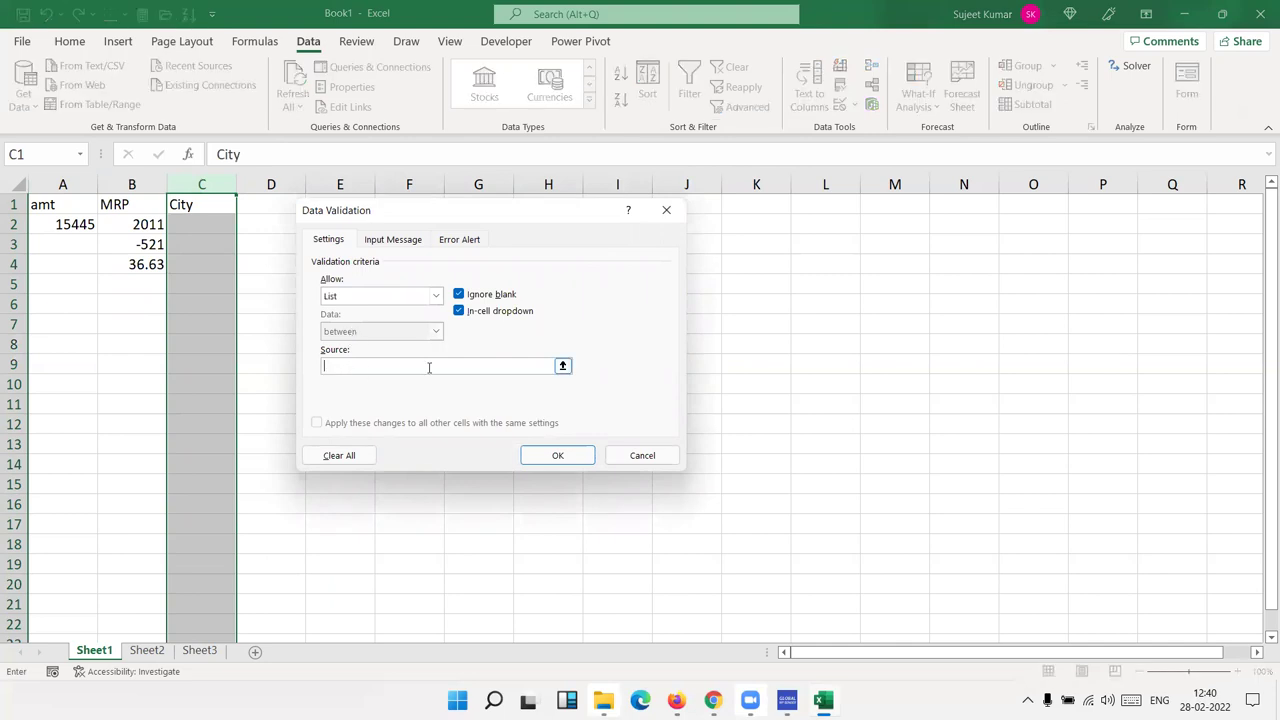
{"action": "type", "text": "Pune,Patna,Muzaffarpur"}
- Apply the city list and check that typing 'nlkn' in C2 is rejected
{"action": "left_click", "coordinate": [557, 455]}
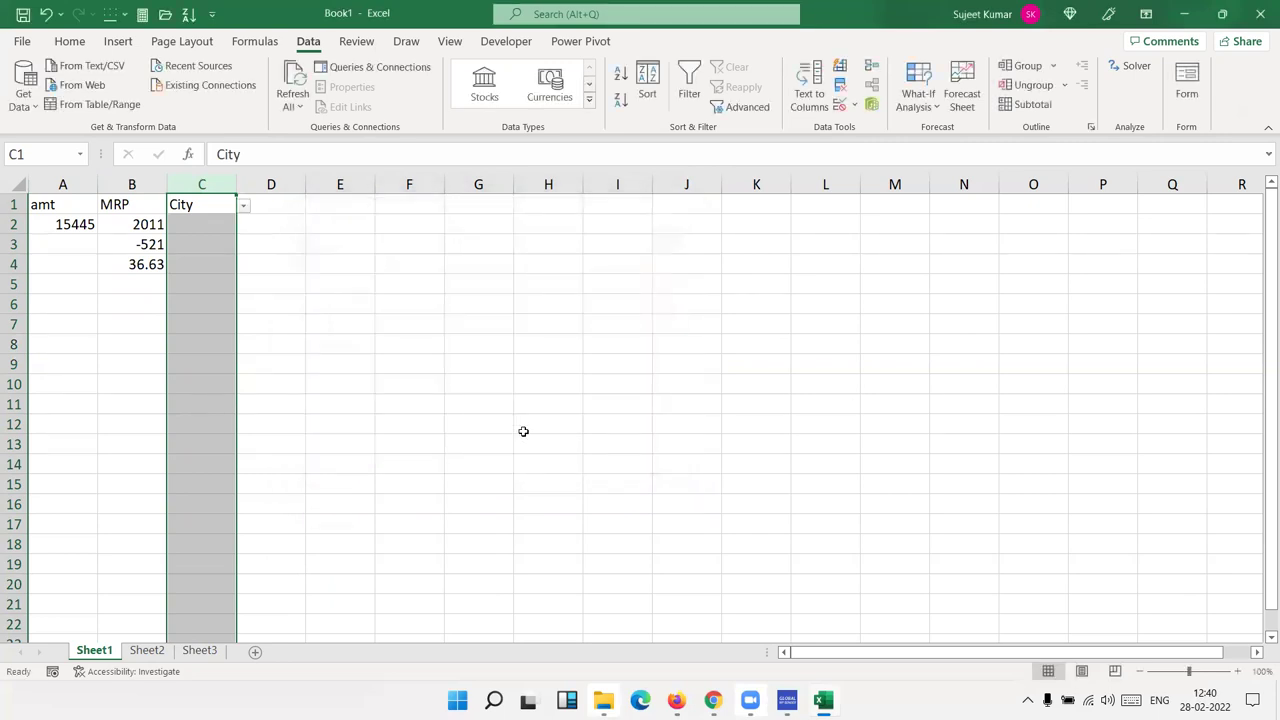
{"action": "left_click", "coordinate": [219, 221]}
{"action": "left_click", "coordinate": [243, 226]}
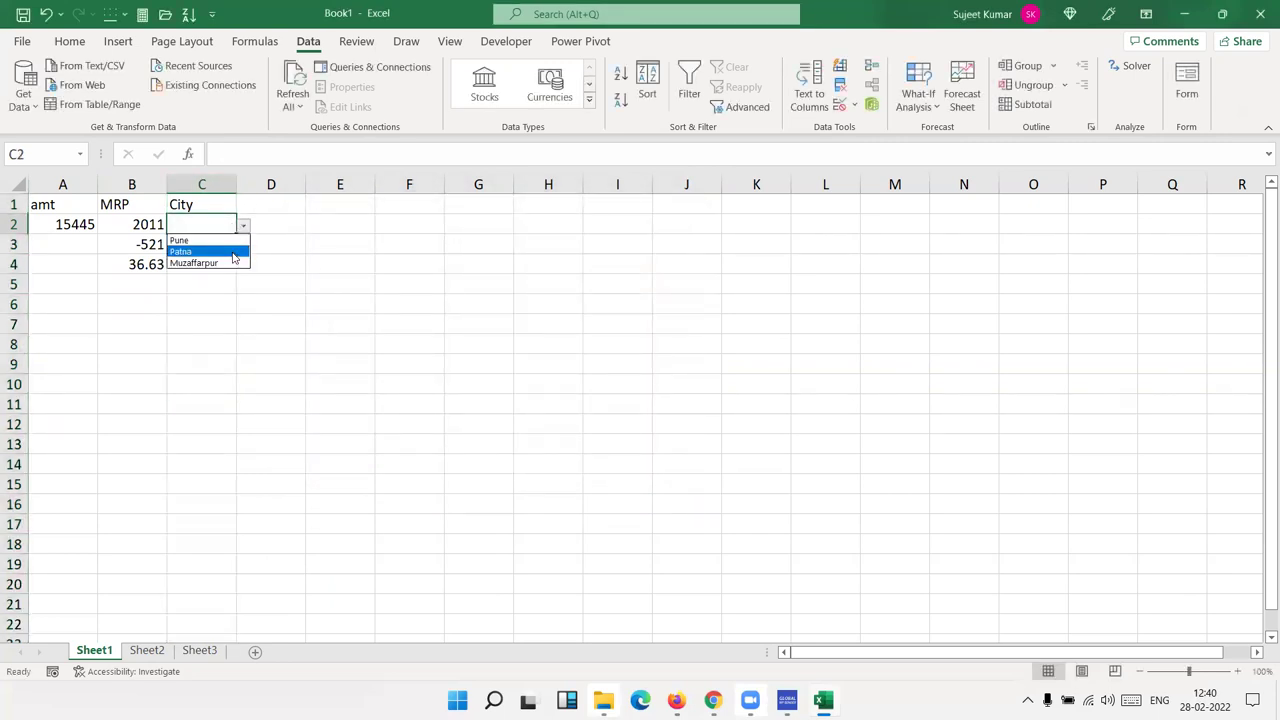
{"action": "key", "text": "Escape"}
{"action": "left_click", "coordinate": [245, 228]}
{"action": "left_click", "coordinate": [224, 224]}
{"action": "type", "text": "nlkn"}
{"action": "key", "text": "Return"}
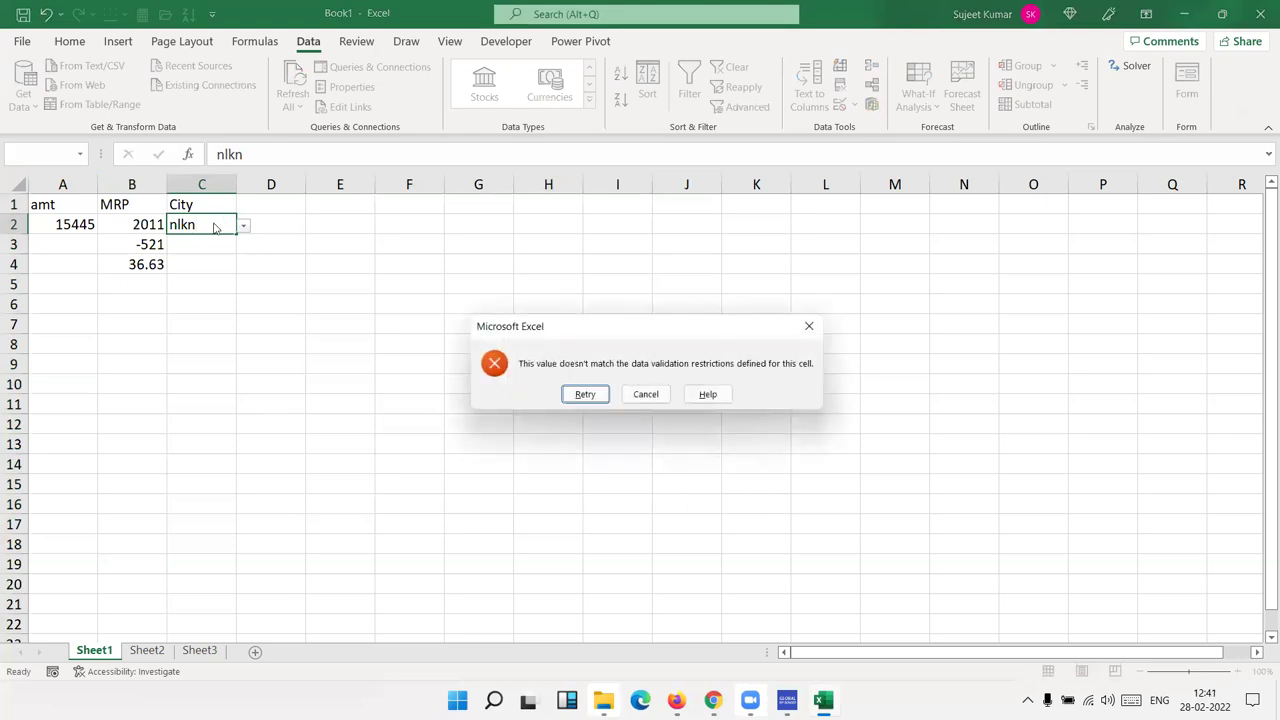
{"action": "key", "text": "Escape"}
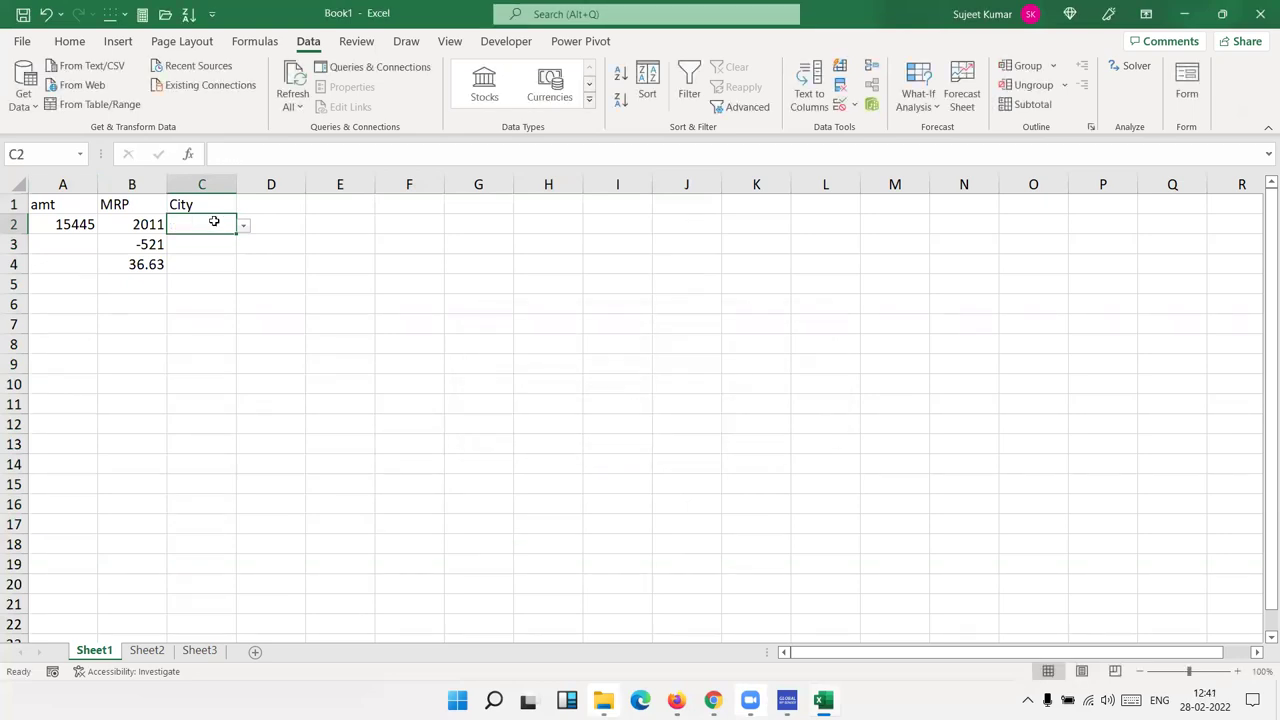
{"action": "left_click", "coordinate": [599, 218]}
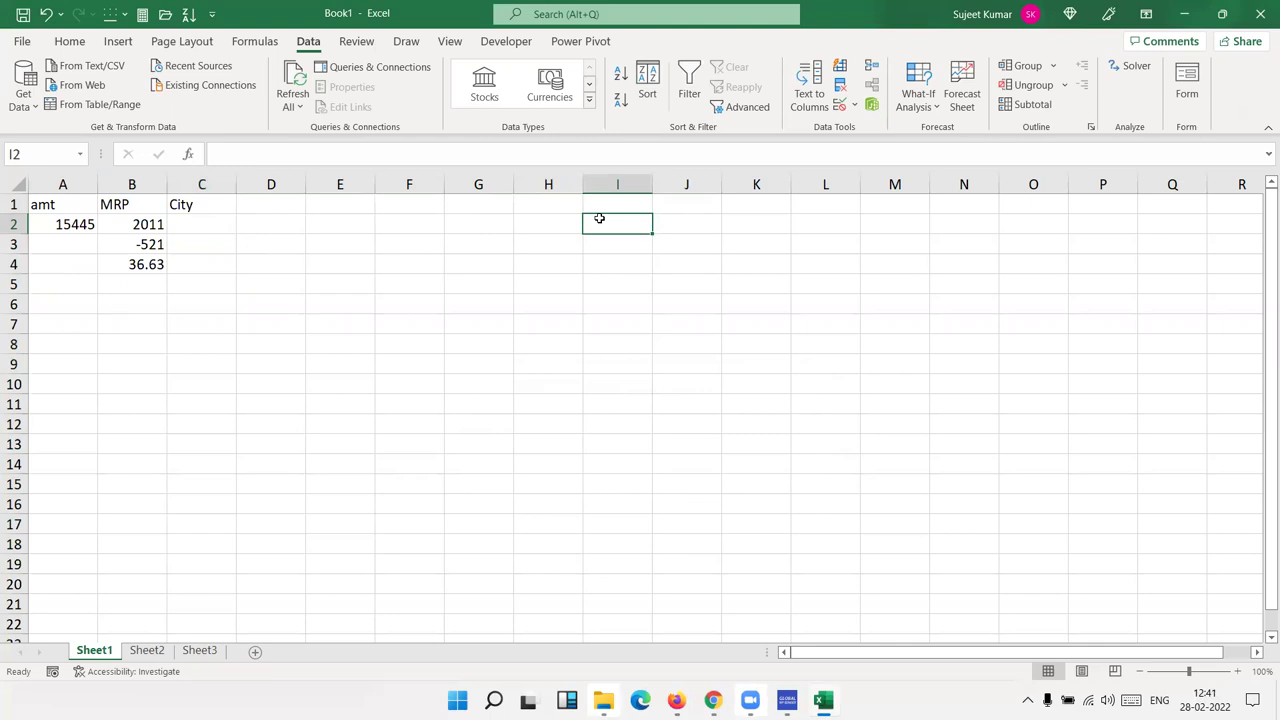
- Enter Pune in I2 and fill a nine-city list down I2:I10
{"action": "type", "text": "Puja"}
{"action": "key", "text": "BackSpace"}
{"action": "key", "text": "BackSpace"}
{"action": "type", "text": "ne"}
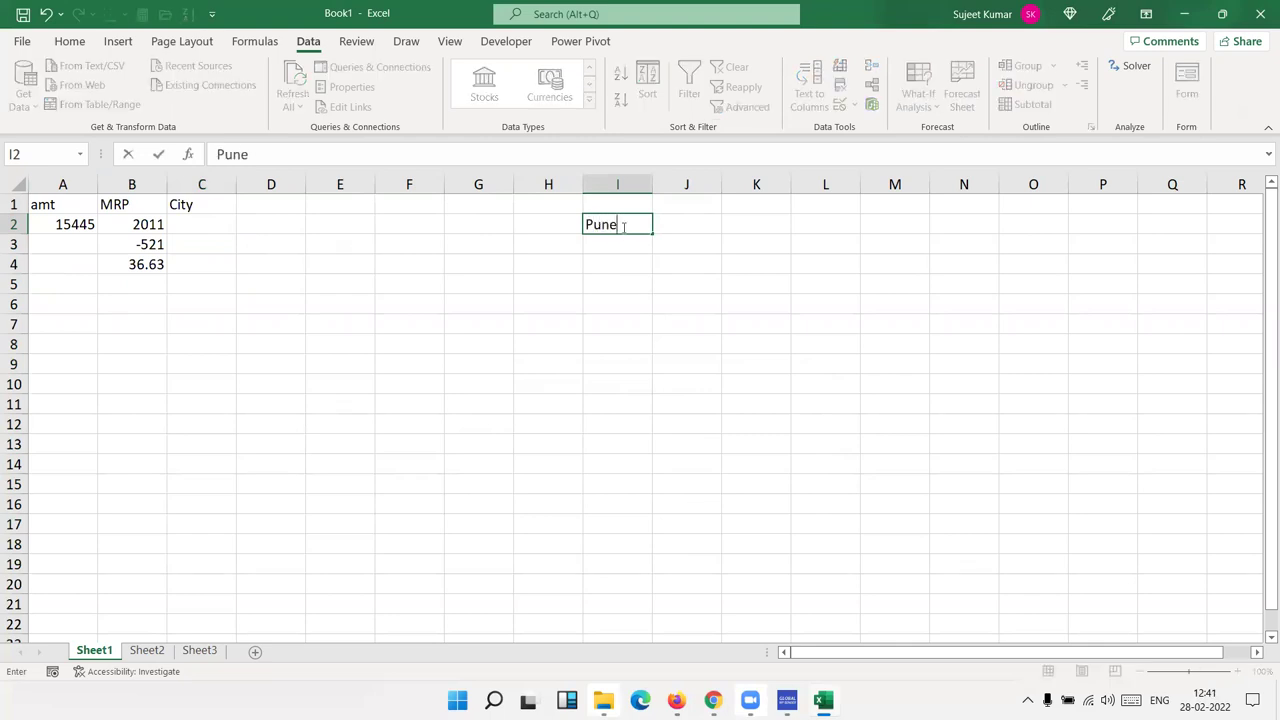
{"action": "key", "text": "Return"}
{"action": "left_click", "coordinate": [605, 225]}
{"action": "left_click_drag", "start_coordinate": [652, 235], "coordinate": [640, 410]}
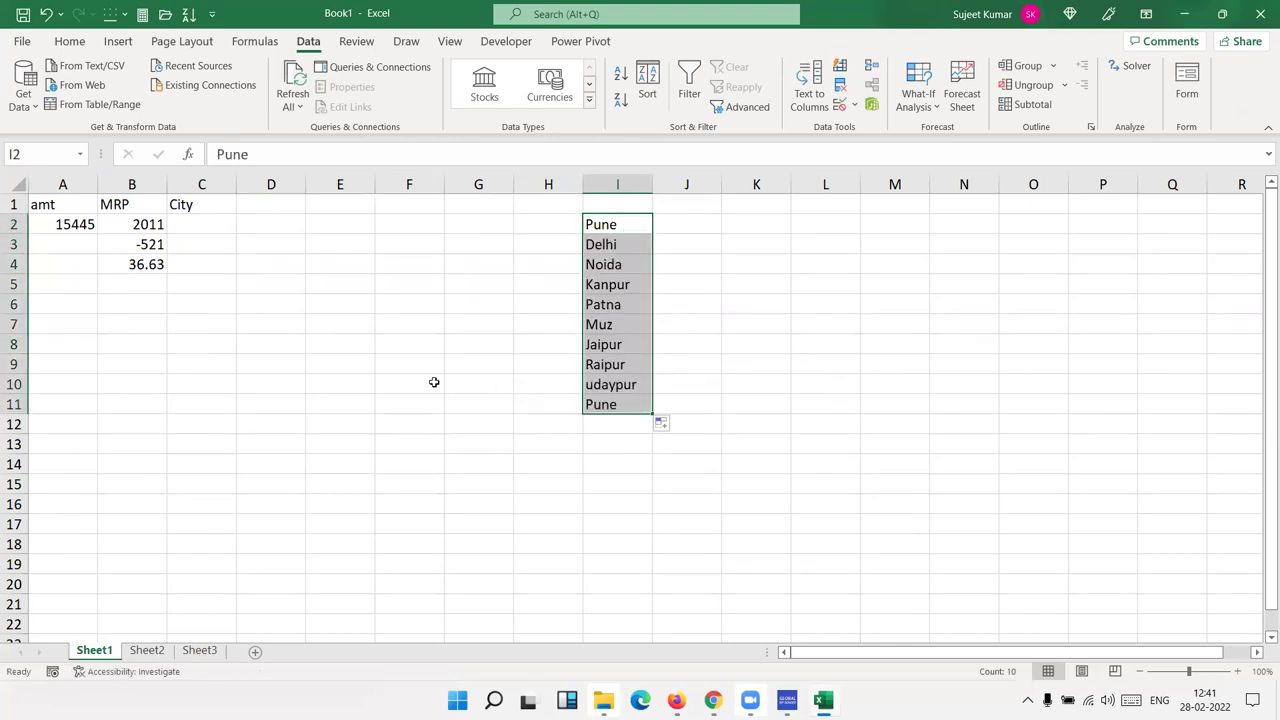
{"action": "left_click", "coordinate": [613, 405]}
{"action": "key", "text": "Delete"}
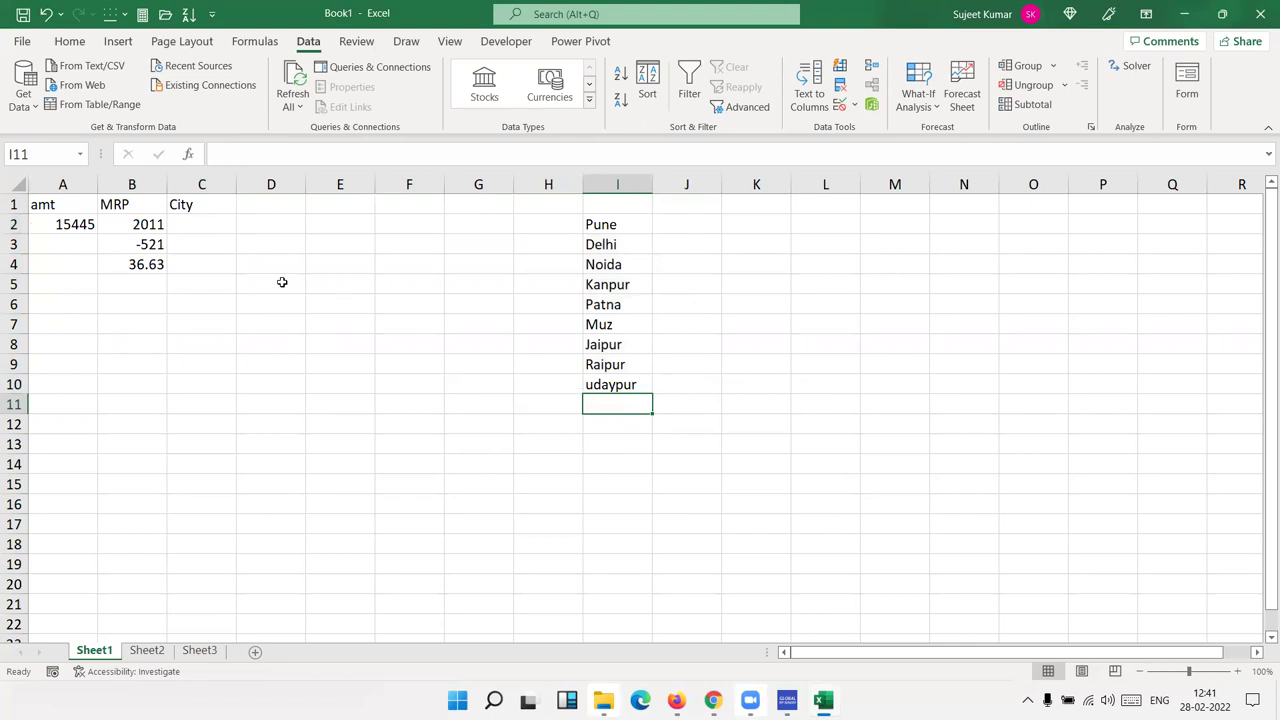
- Change column C's list source to the range =$I$2:$I$10
{"action": "left_click", "coordinate": [214, 185]}
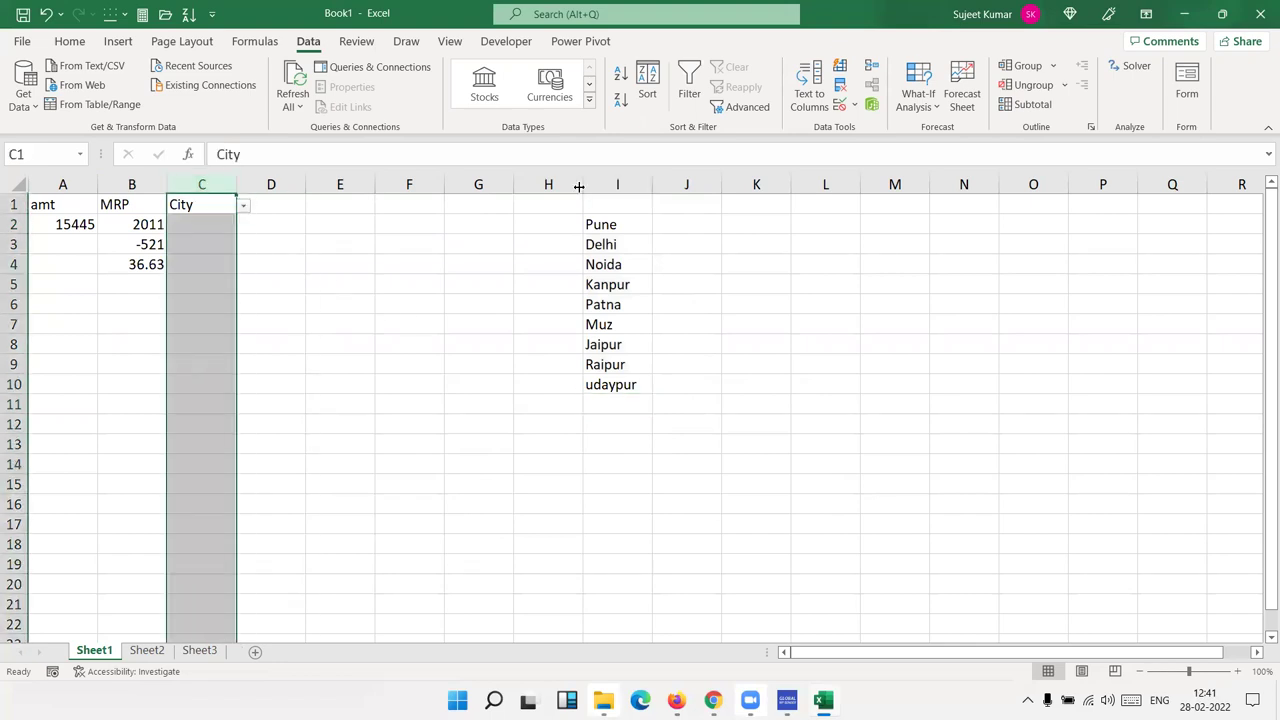
{"action": "left_click", "coordinate": [871, 104]}
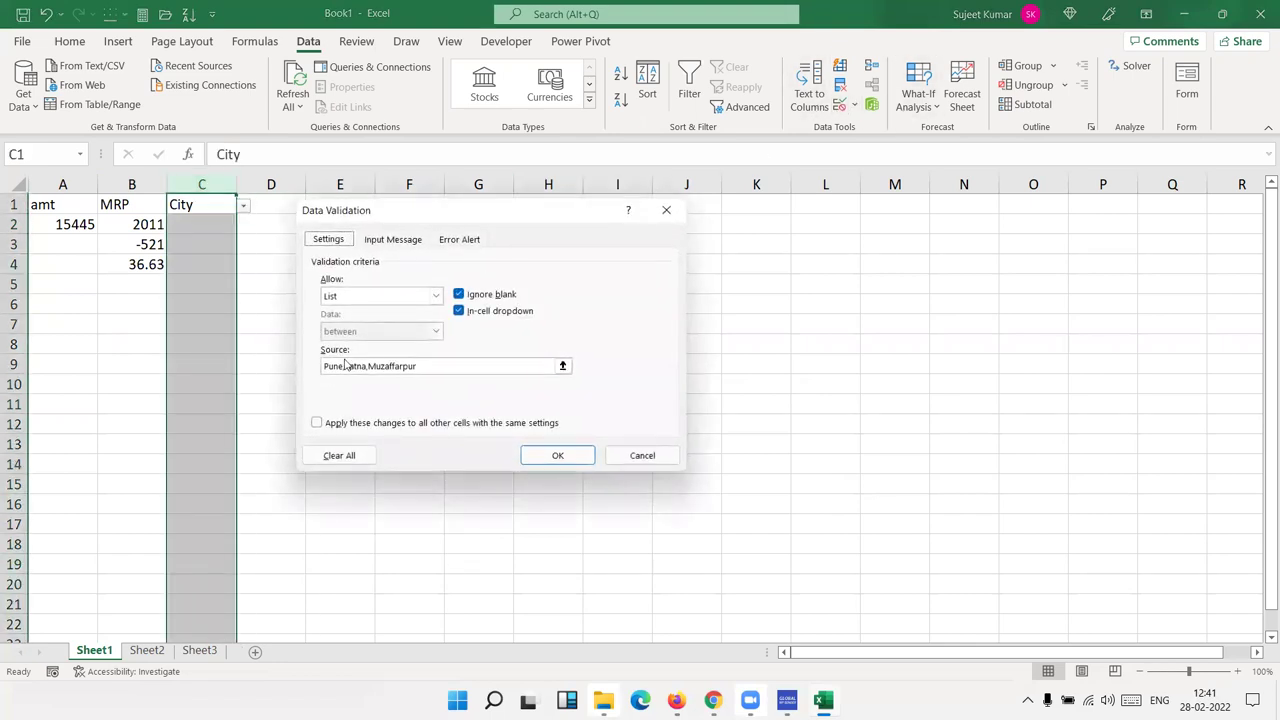
{"action": "left_click", "coordinate": [345, 366]}
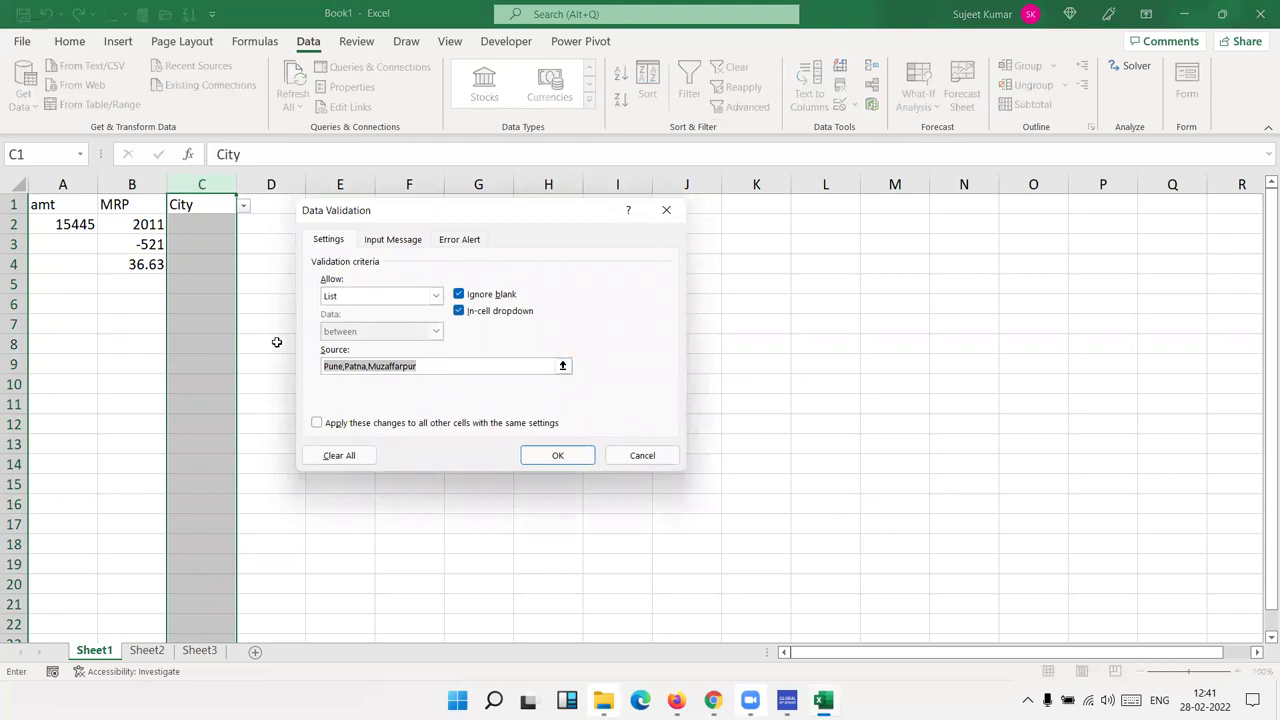
{"action": "key", "text": "BackSpace"}
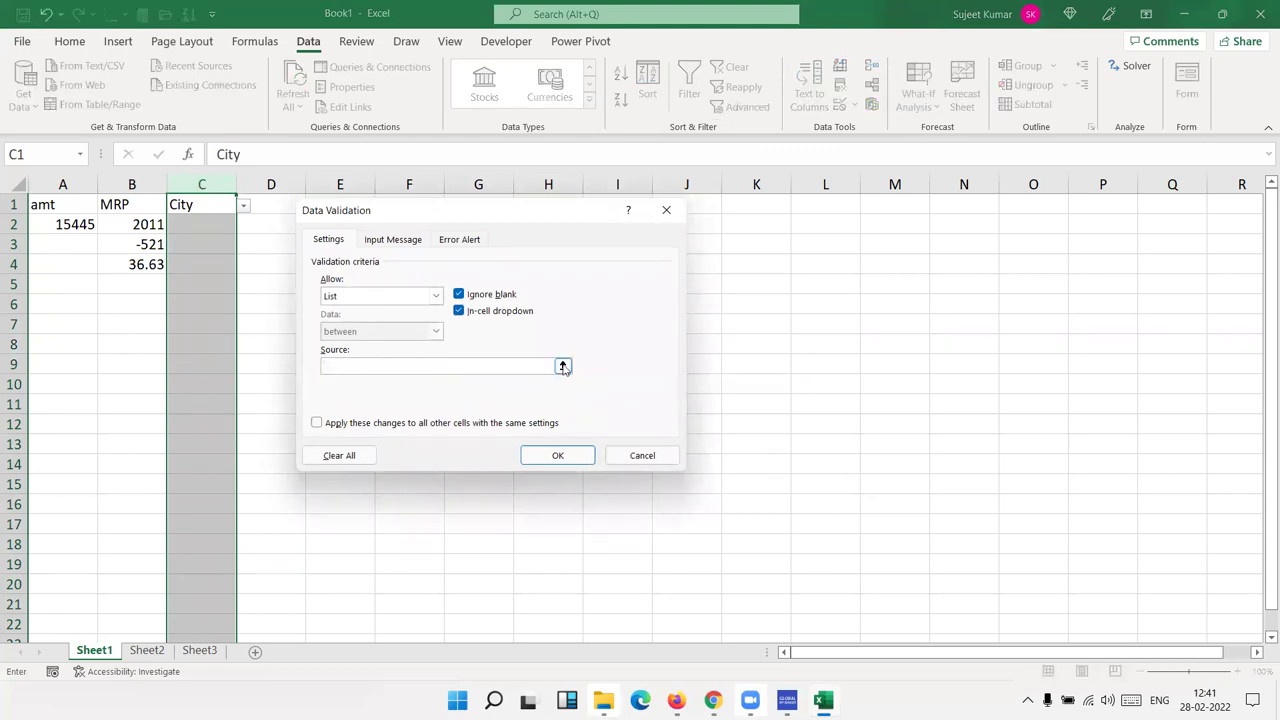
{"action": "left_click", "coordinate": [563, 366]}
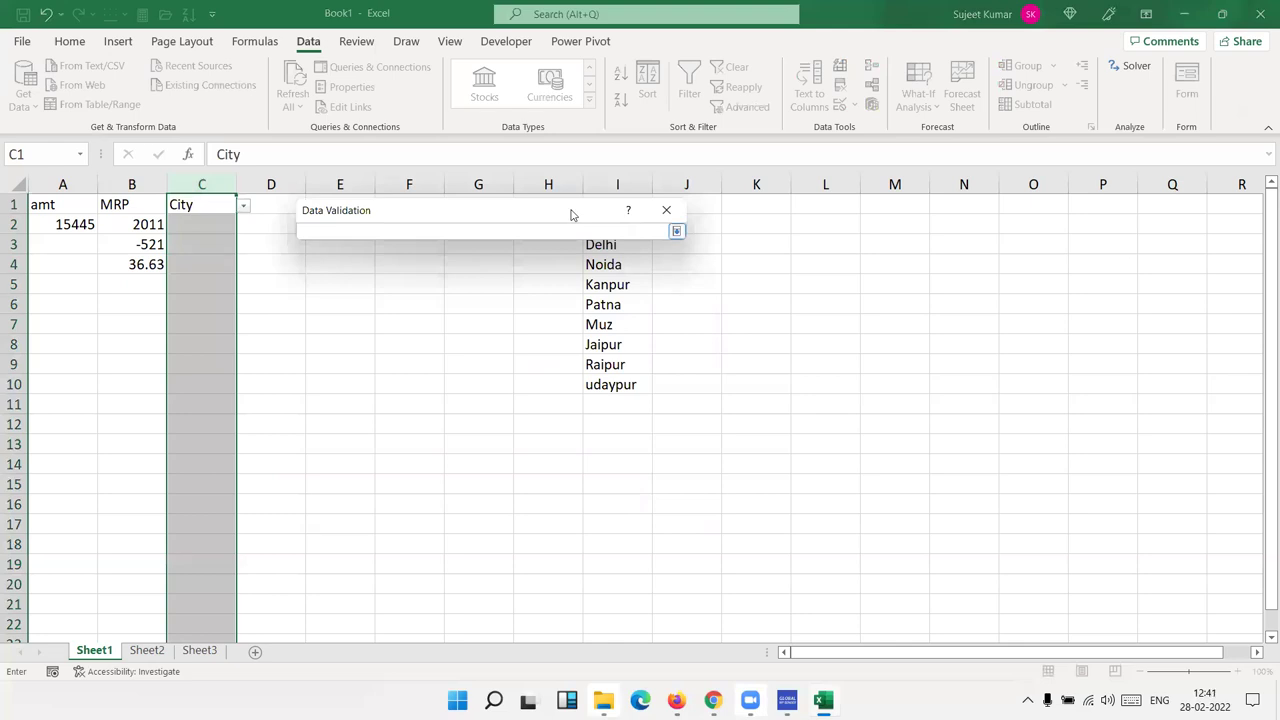
{"action": "left_click_drag", "start_coordinate": [605, 226], "coordinate": [606, 385]}
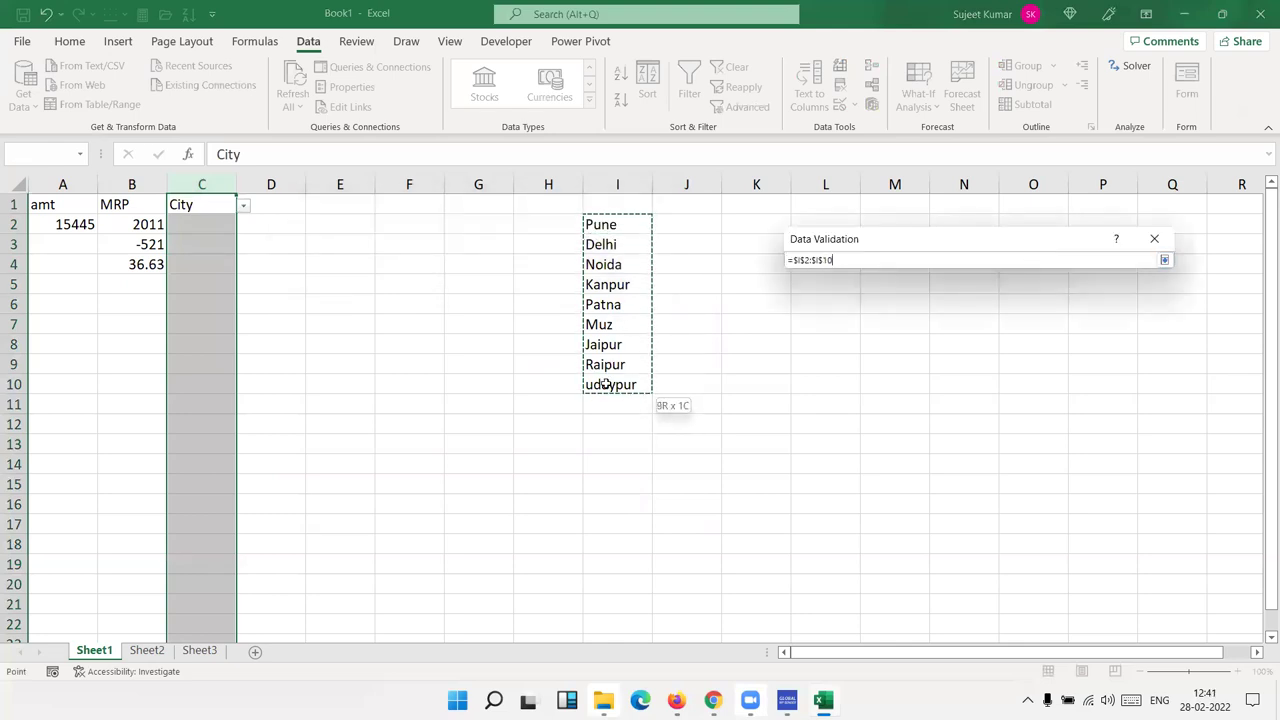
{"action": "left_click", "coordinate": [1164, 261]}
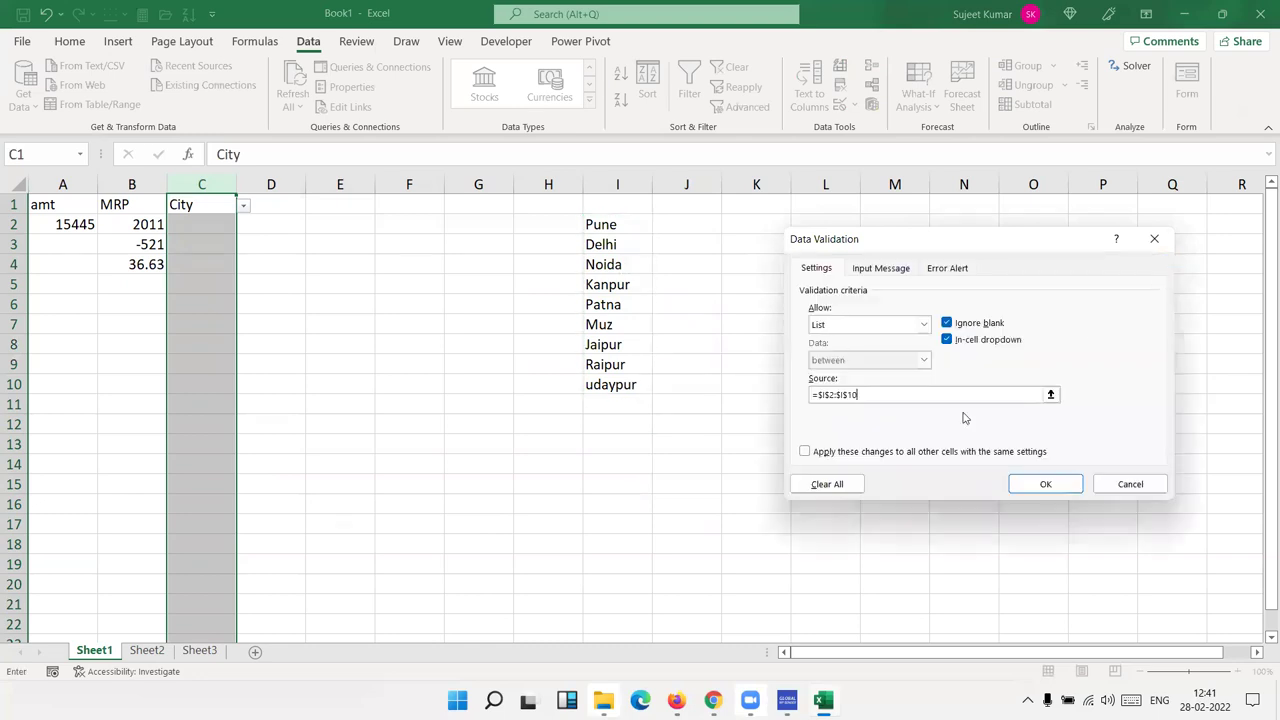
{"action": "left_click", "coordinate": [1033, 484]}
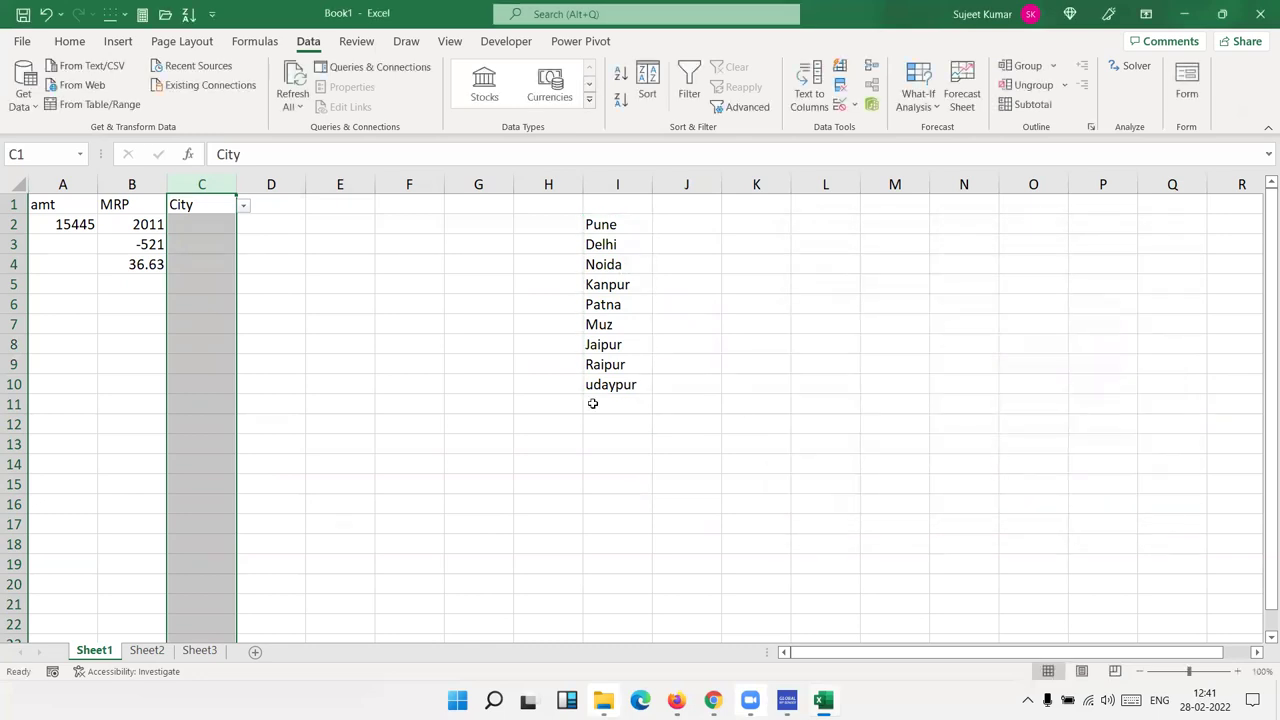
{"action": "left_click", "coordinate": [191, 222]}
{"action": "left_click", "coordinate": [243, 225]}
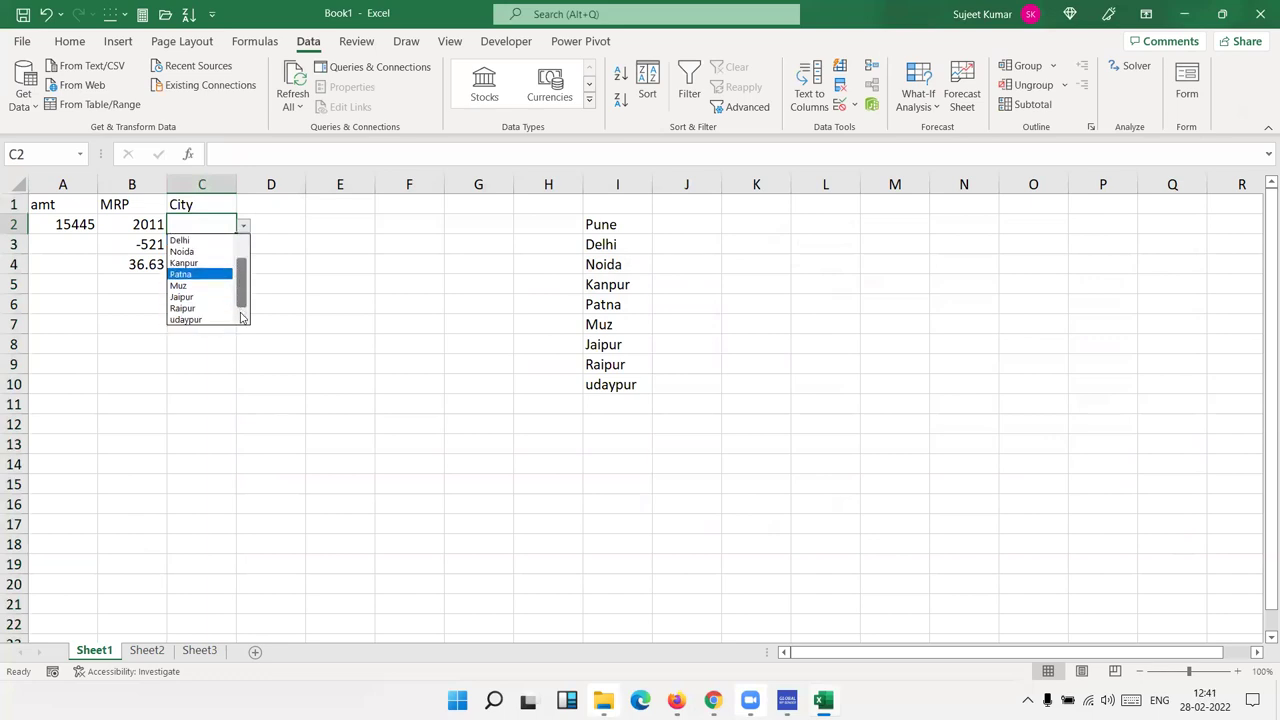
{"action": "left_click", "coordinate": [309, 270]}
{"action": "left_click", "coordinate": [228, 246]}
{"action": "left_click", "coordinate": [240, 246]}
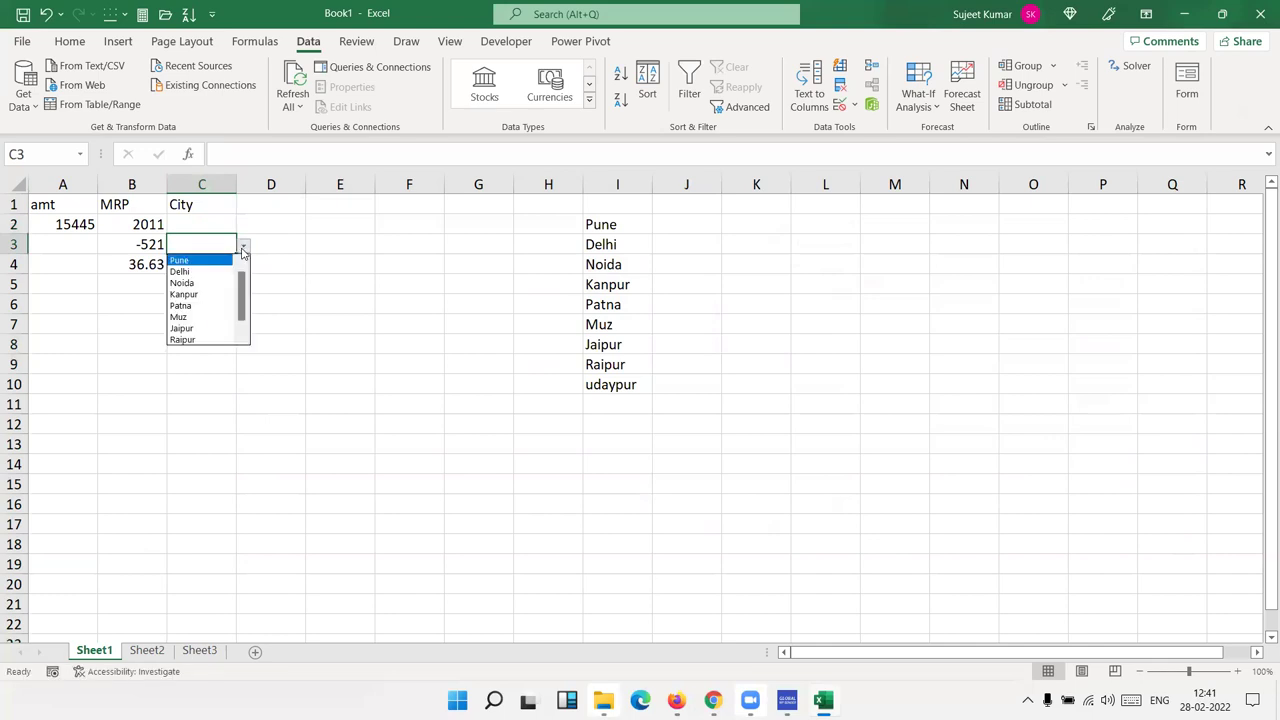
{"action": "key", "text": "Escape"}
{"action": "left_click", "coordinate": [237, 267]}
{"action": "left_click", "coordinate": [240, 266]}
{"action": "key", "text": "Escape"}
{"action": "left_click", "coordinate": [250, 284]}
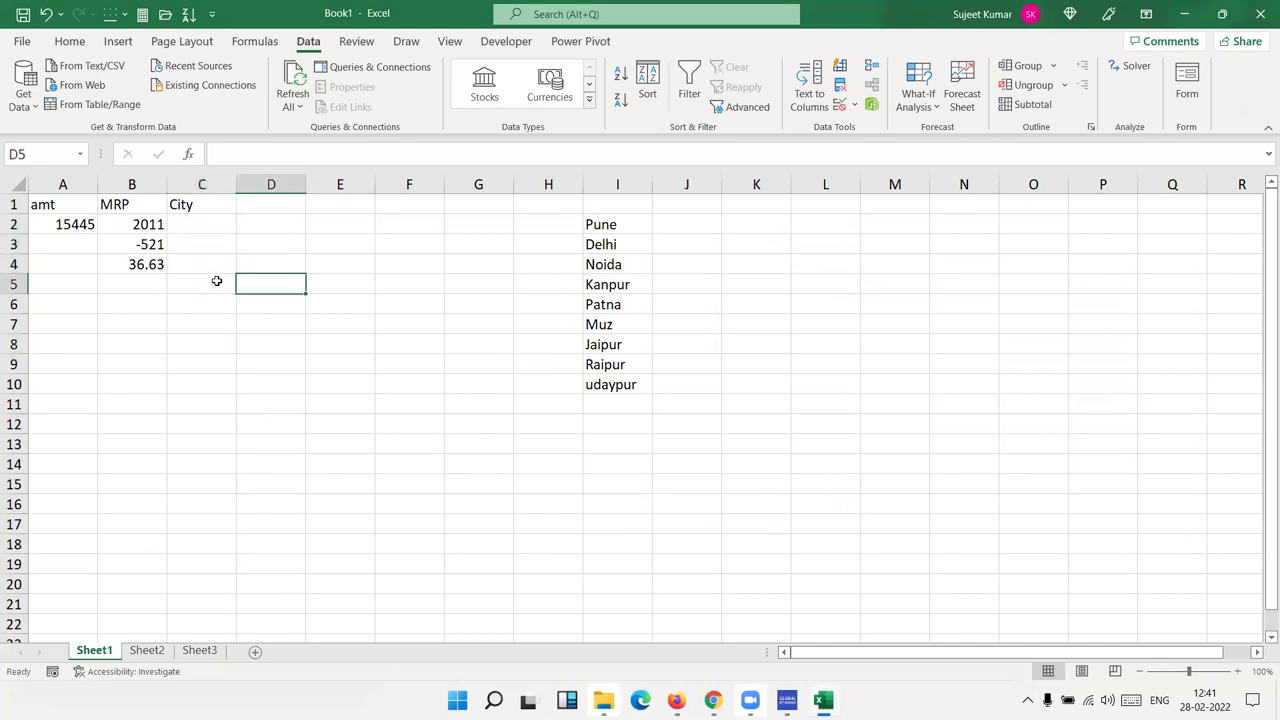
{"action": "left_click", "coordinate": [215, 282]}
{"action": "left_click", "coordinate": [243, 287]}
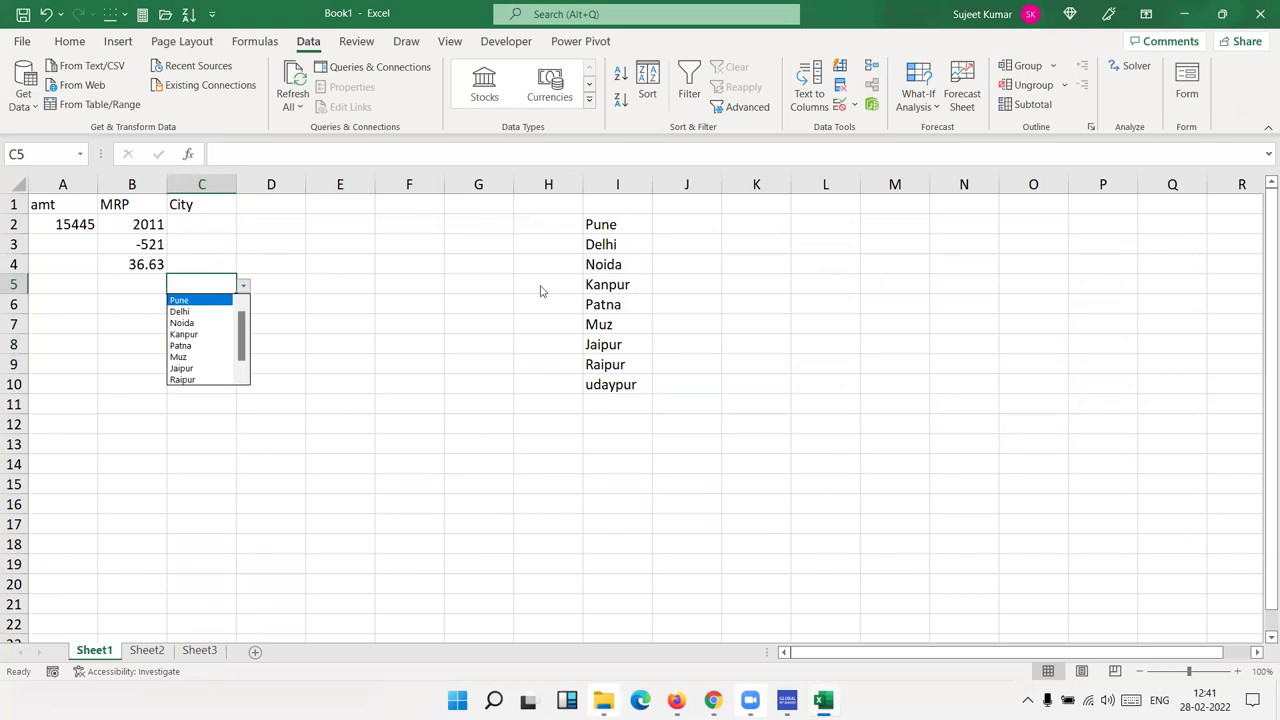
{"action": "key", "text": "Escape"}
{"action": "left_click_drag", "start_coordinate": [208, 225], "coordinate": [210, 370]}
- Select column D and view its Data Validation options, closing them without changes
{"action": "left_click", "coordinate": [280, 208]}
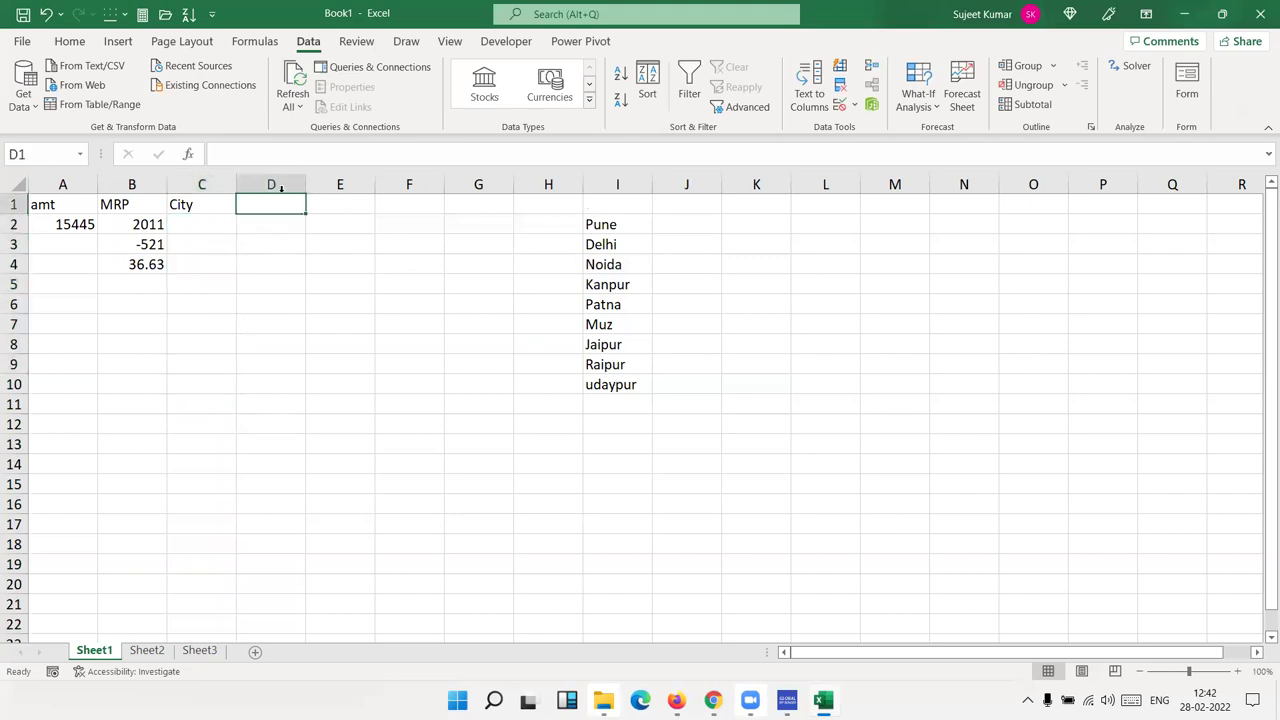
{"action": "key", "text": "ctrl+space"}
{"action": "left_click", "coordinate": [840, 104]}
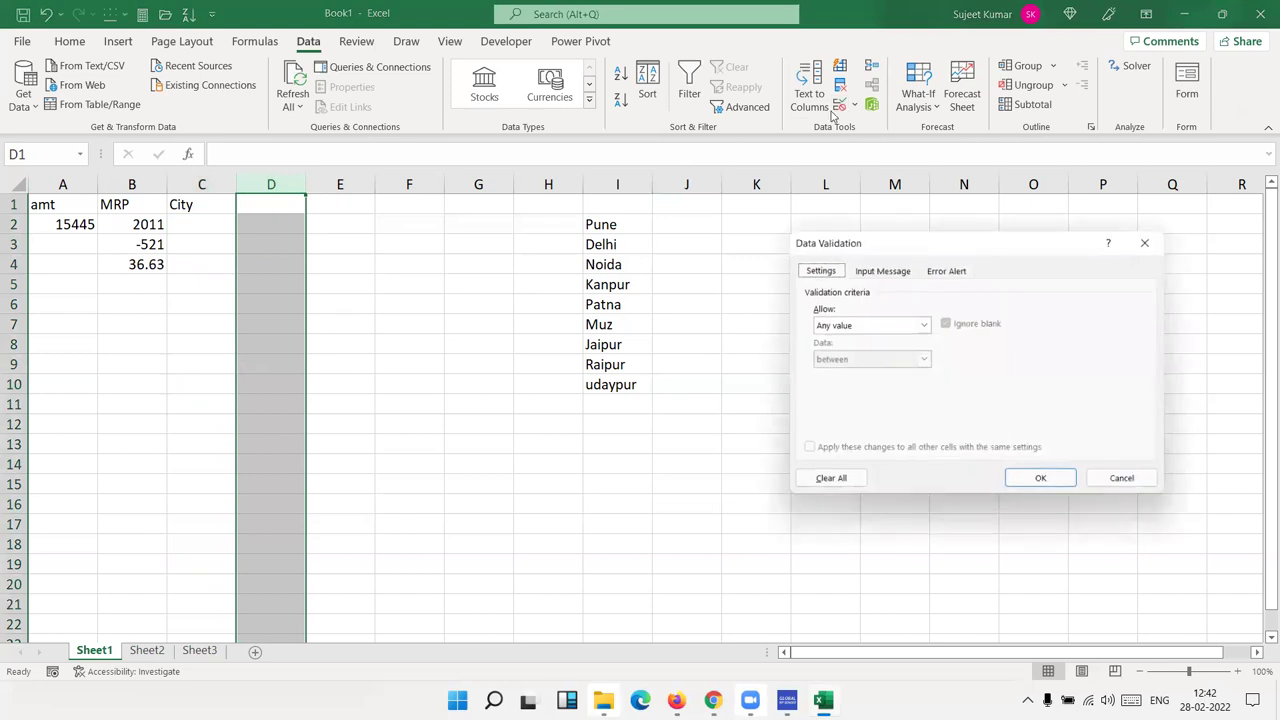
{"action": "left_click", "coordinate": [826, 324]}
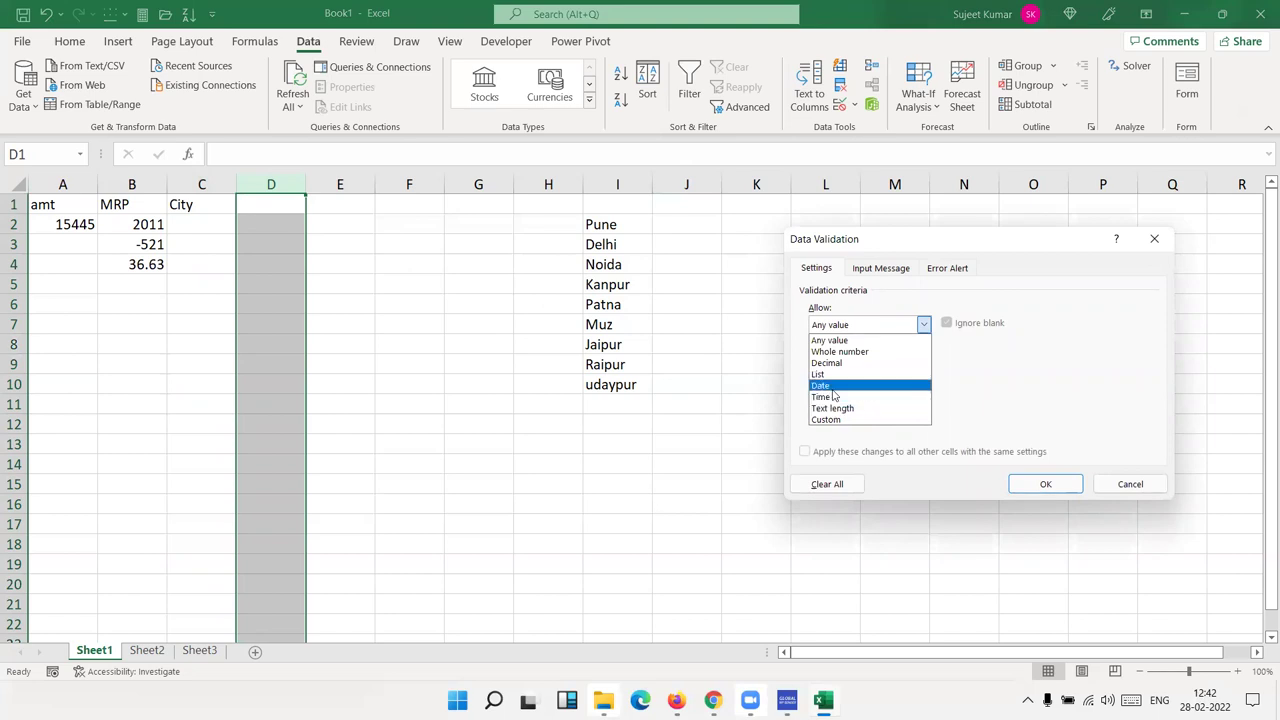
{"action": "key", "text": "Escape"}
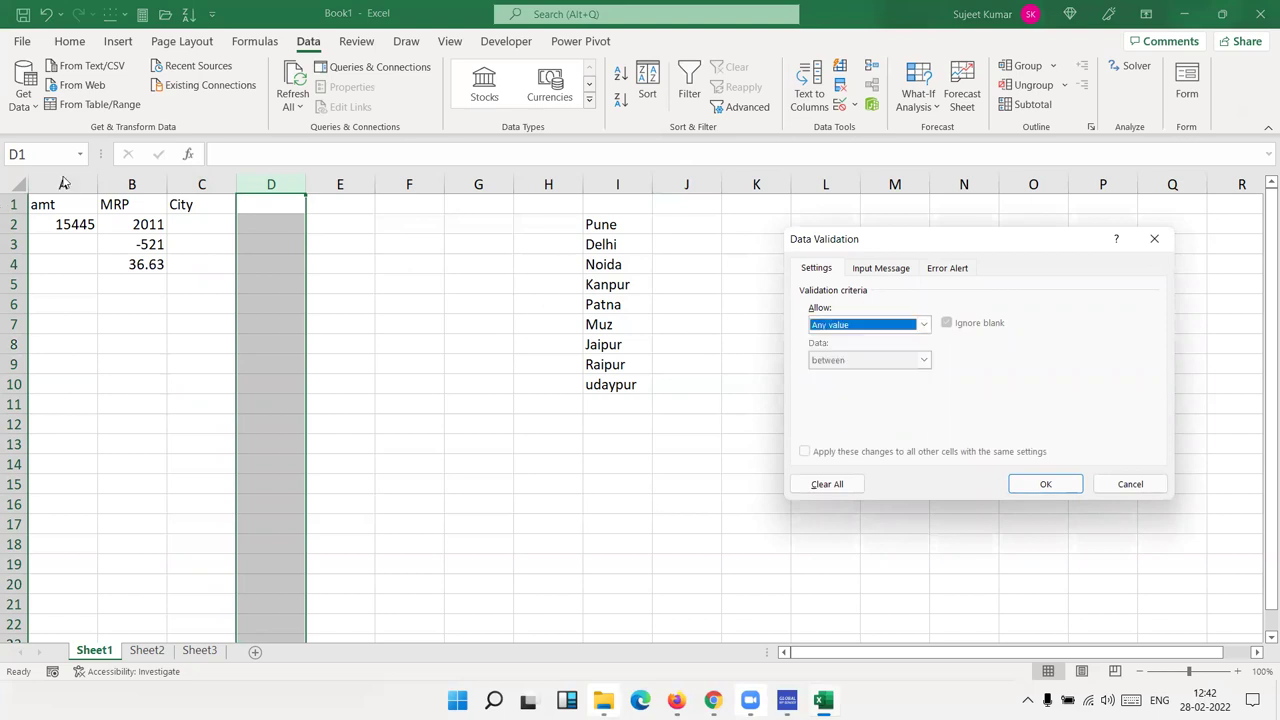
{"action": "key", "text": "Escape"}
- Enter the heading 'Mobile' in cell D1
{"action": "left_click", "coordinate": [293, 207]}
{"action": "type", "text": "Mobil"}
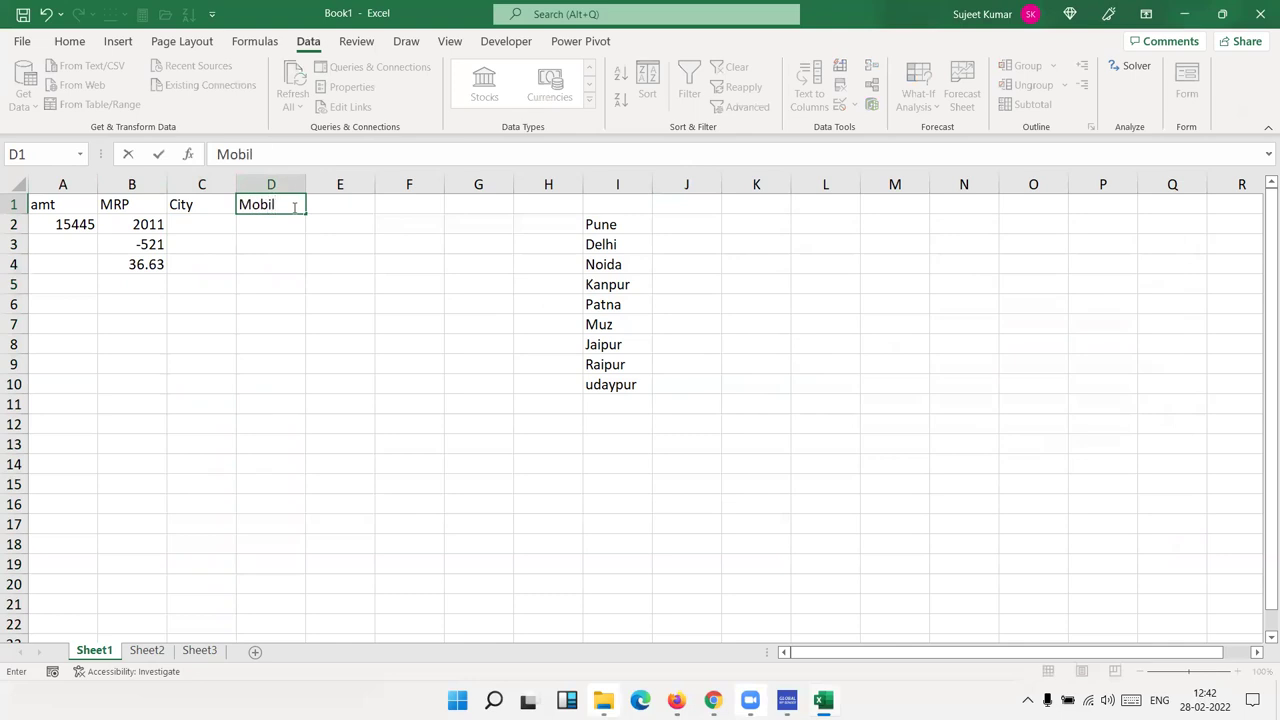
{"action": "type", "text": "e"}
{"action": "key", "text": "Return"}
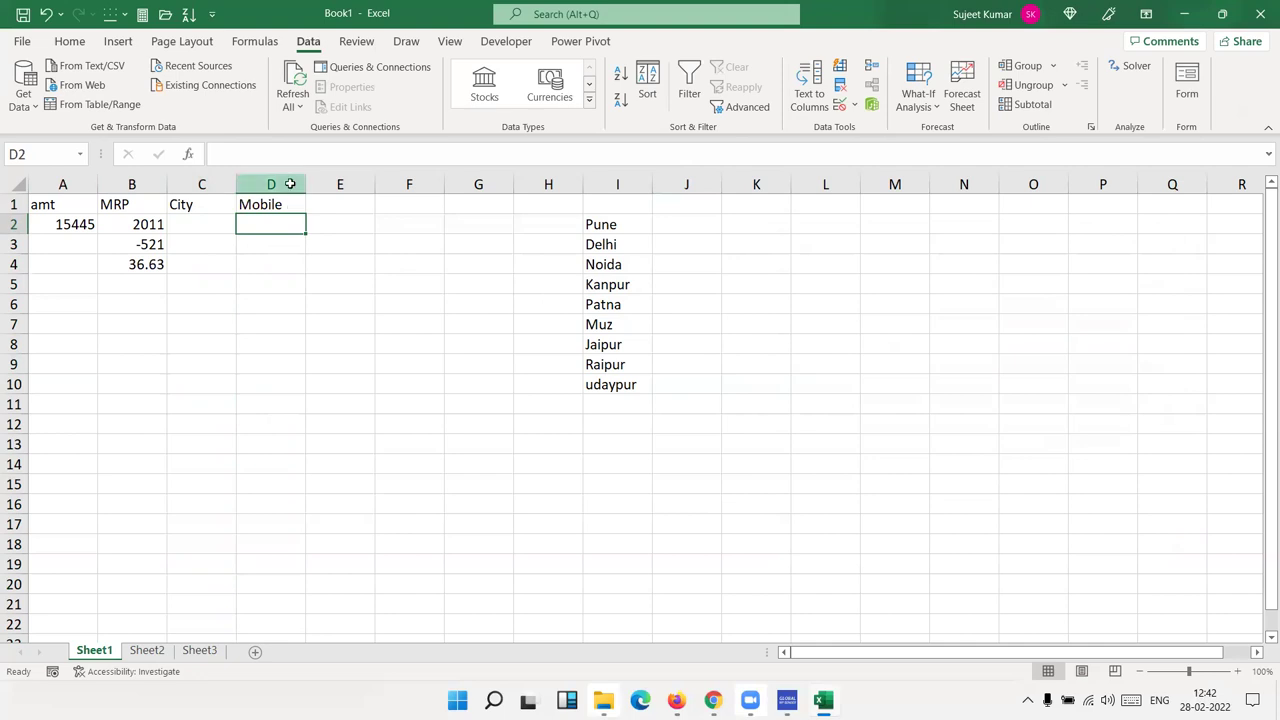
- Give column D a Text length rule requiring length equal to 10
{"action": "left_click", "coordinate": [289, 184]}
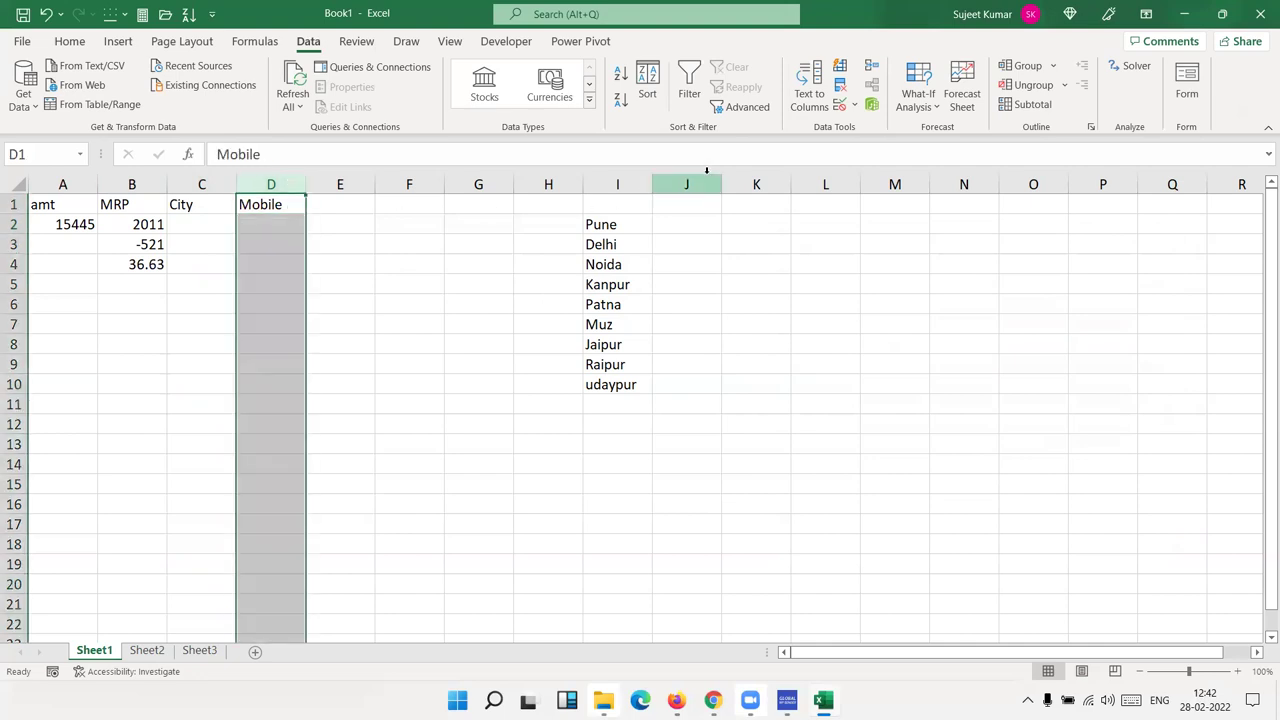
{"action": "left_click", "coordinate": [839, 106]}
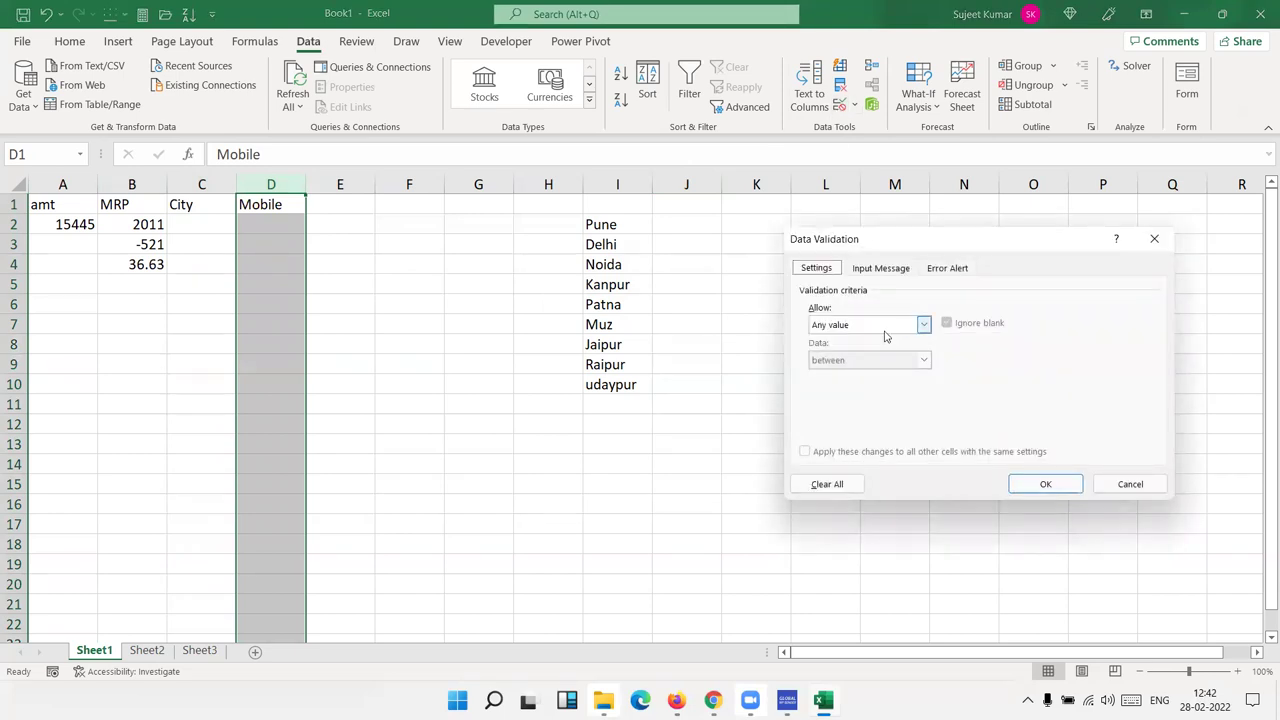
{"action": "left_click", "coordinate": [850, 325]}
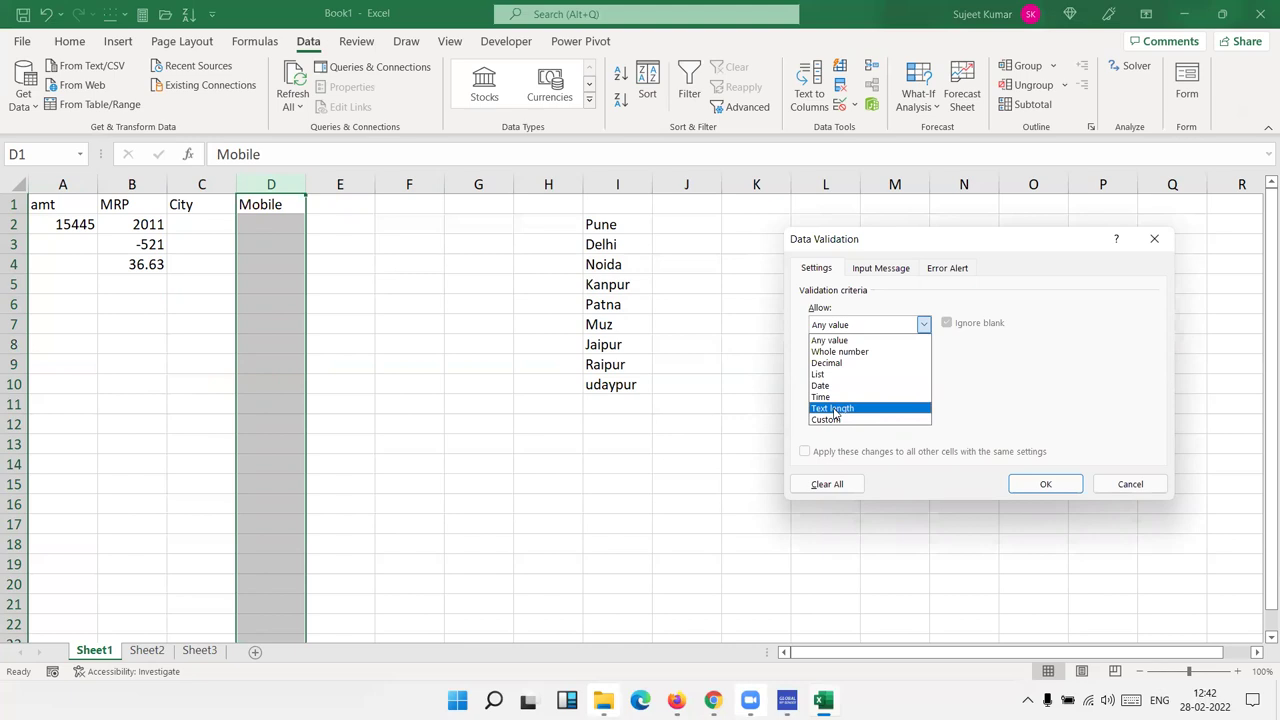
{"action": "left_click", "coordinate": [835, 410]}
{"action": "left_click", "coordinate": [830, 360]}
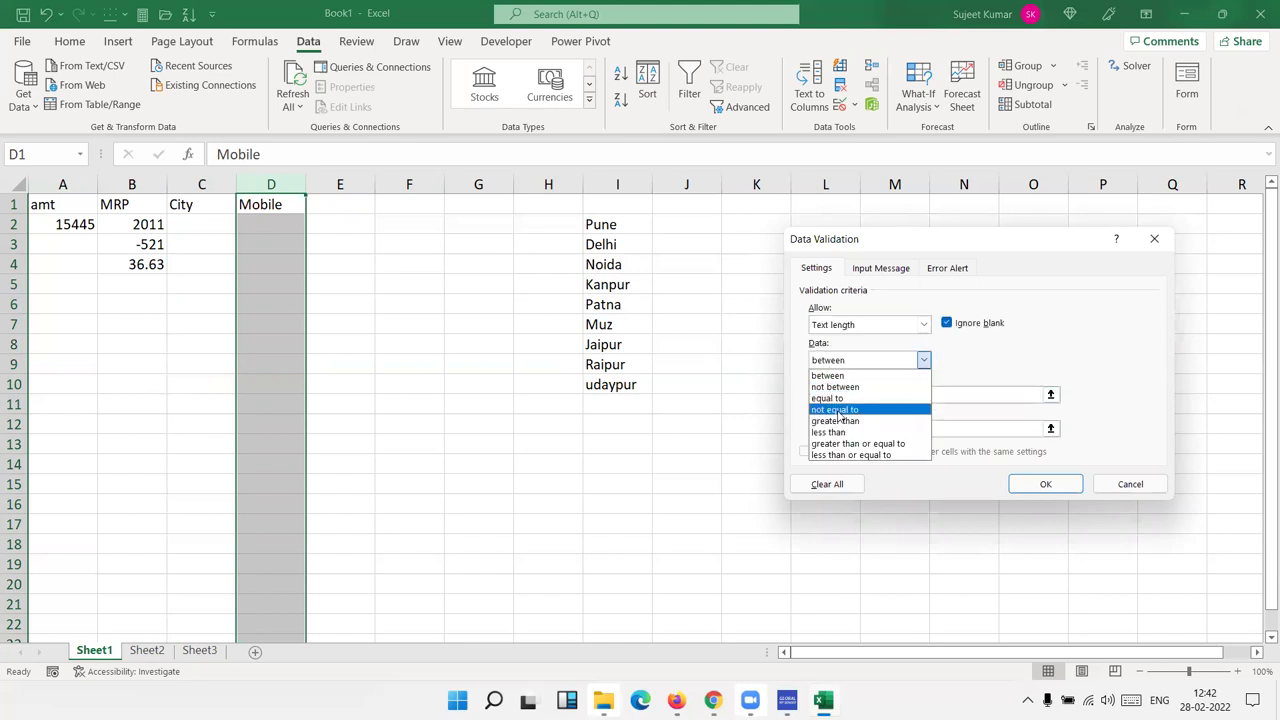
{"action": "left_click", "coordinate": [838, 410]}
{"action": "left_click", "coordinate": [840, 360]}
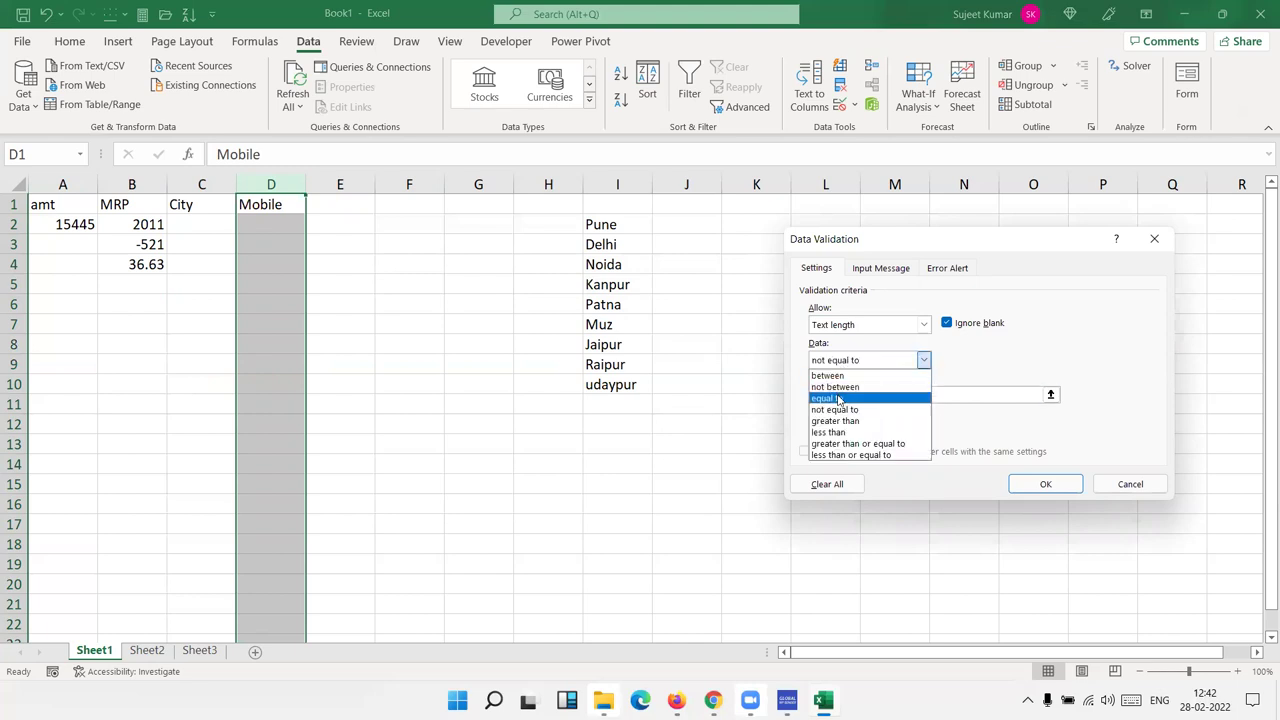
{"action": "left_click", "coordinate": [838, 398]}
{"action": "left_click", "coordinate": [825, 394]}
{"action": "type", "text": "10"}
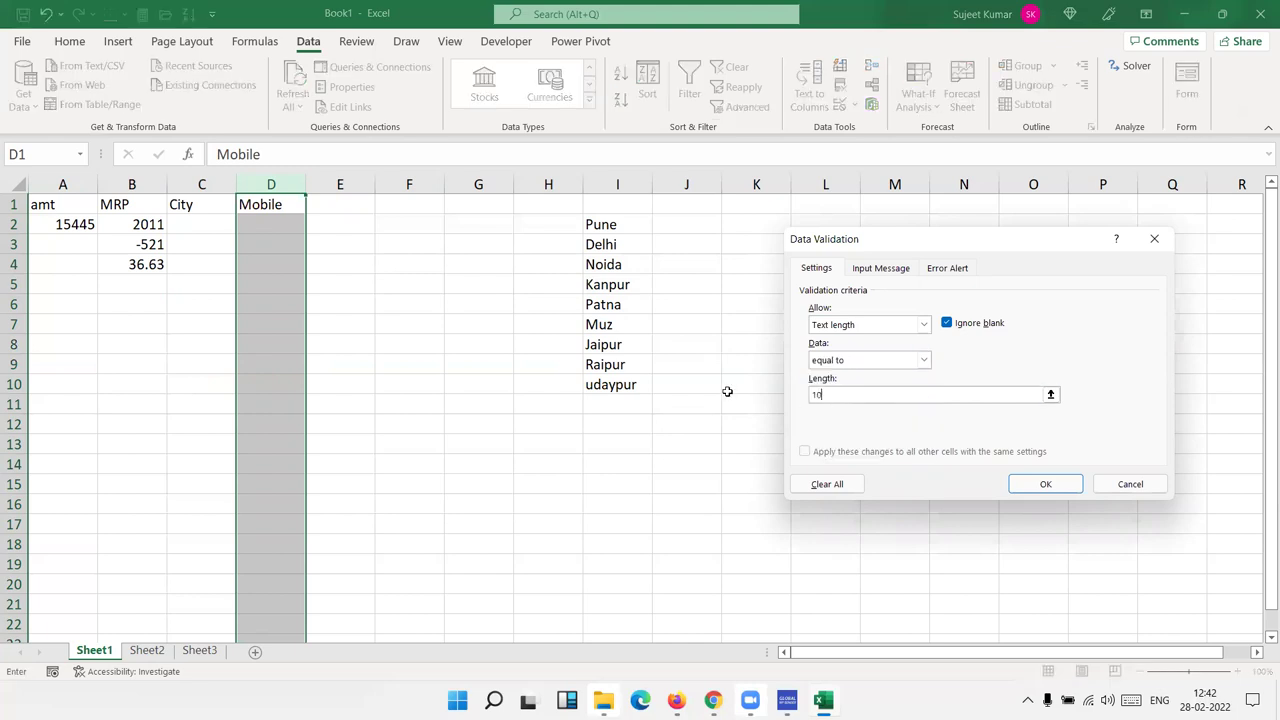
{"action": "left_click", "coordinate": [1043, 486]}
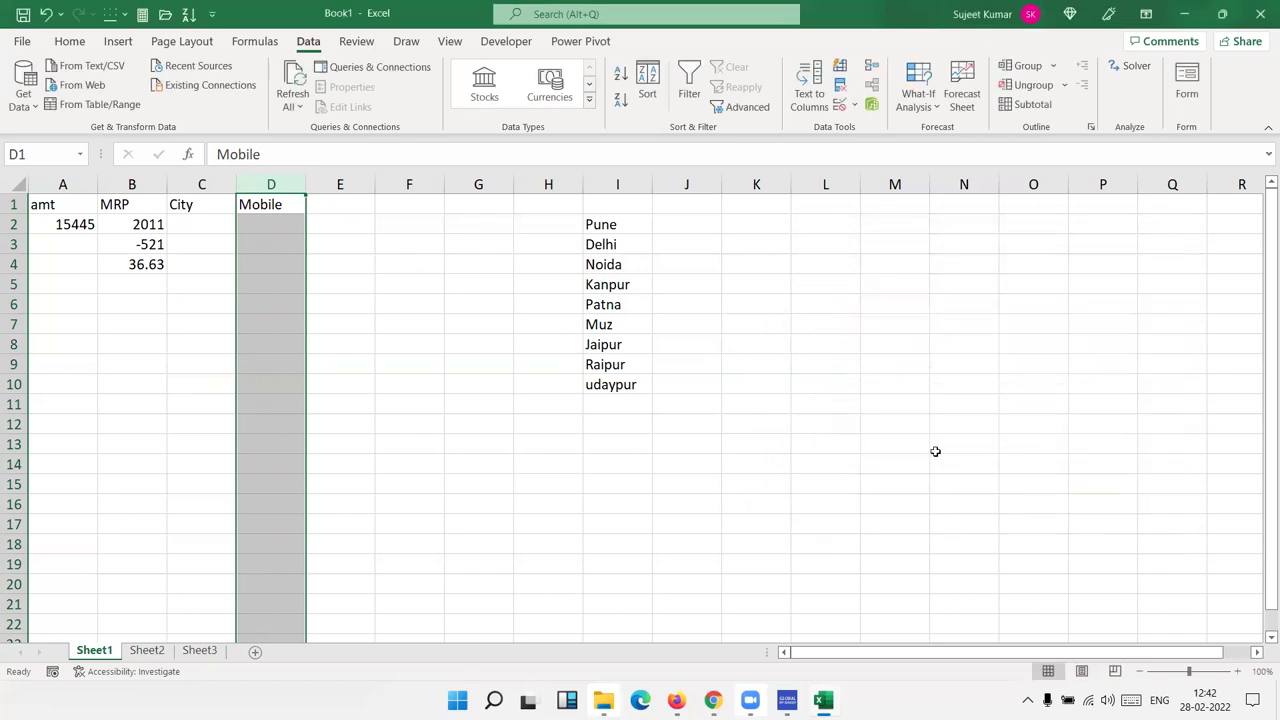
{"action": "left_click", "coordinate": [298, 226]}
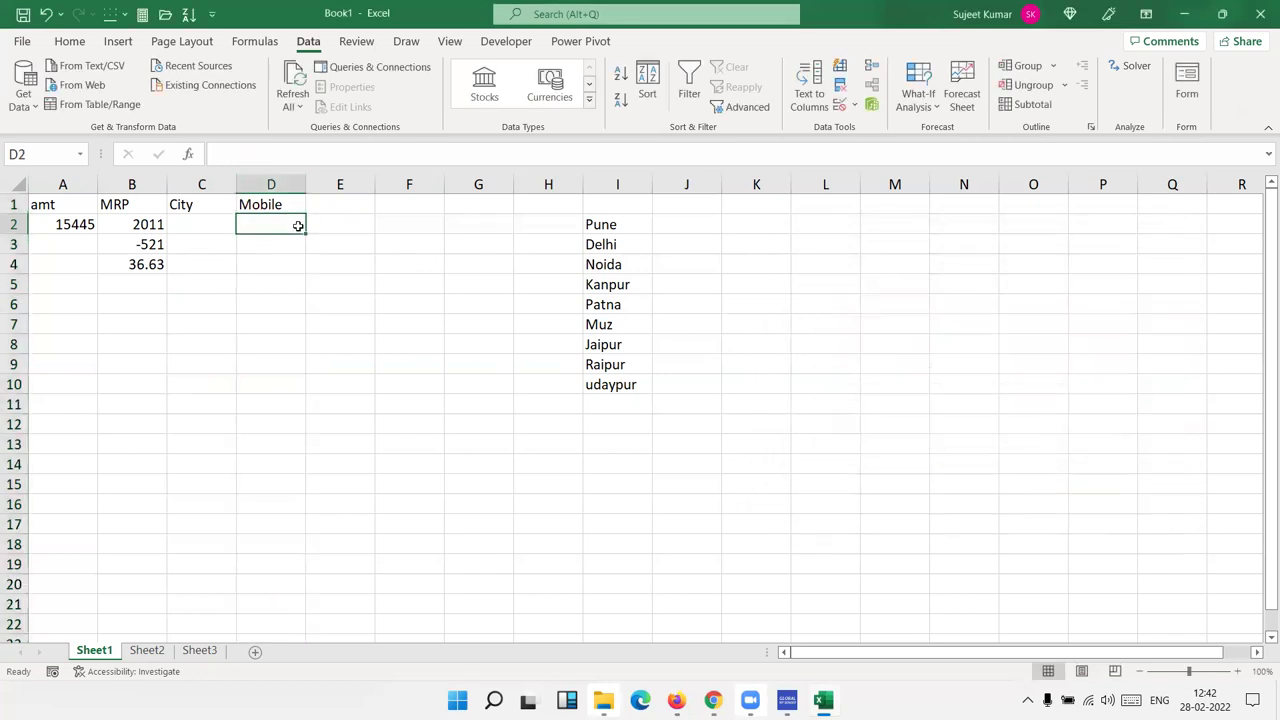
- Enter a 10-digit mobile number in D2 and confirm '46465sad' is rejected in D3
{"action": "key", "text": "Return"}
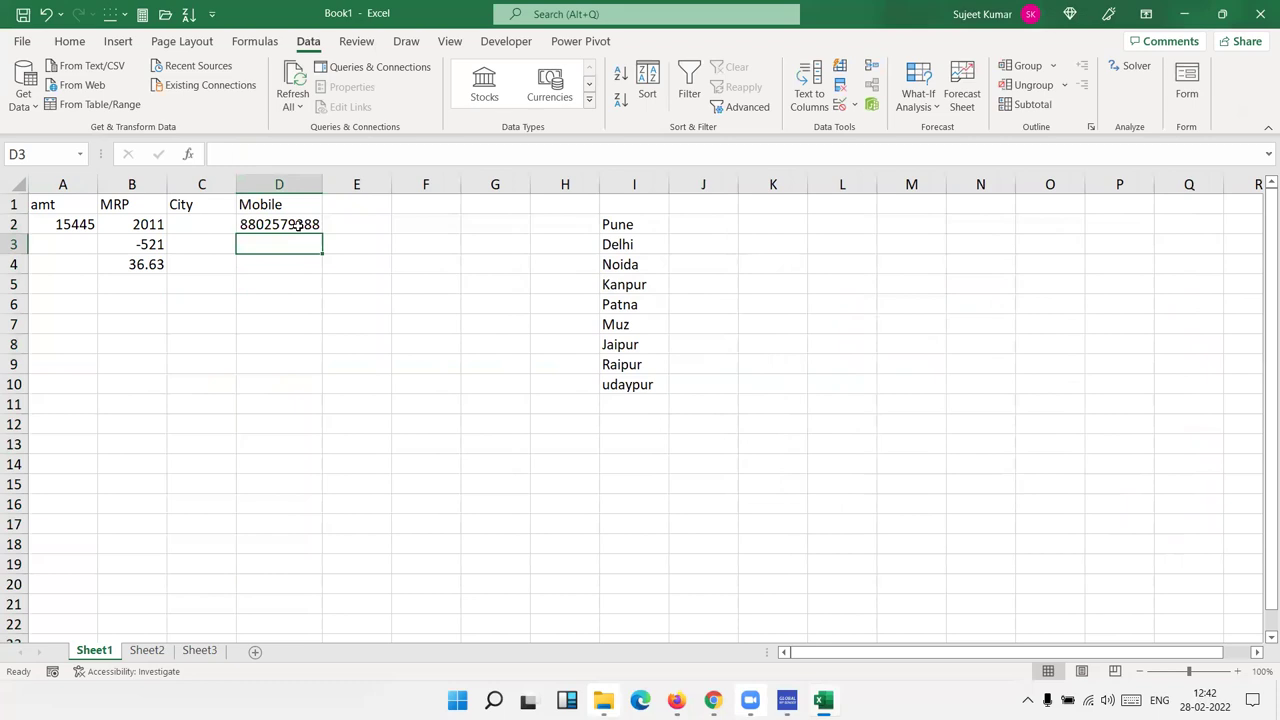
{"action": "type", "text": "46465sad"}
{"action": "key", "text": "Return"}
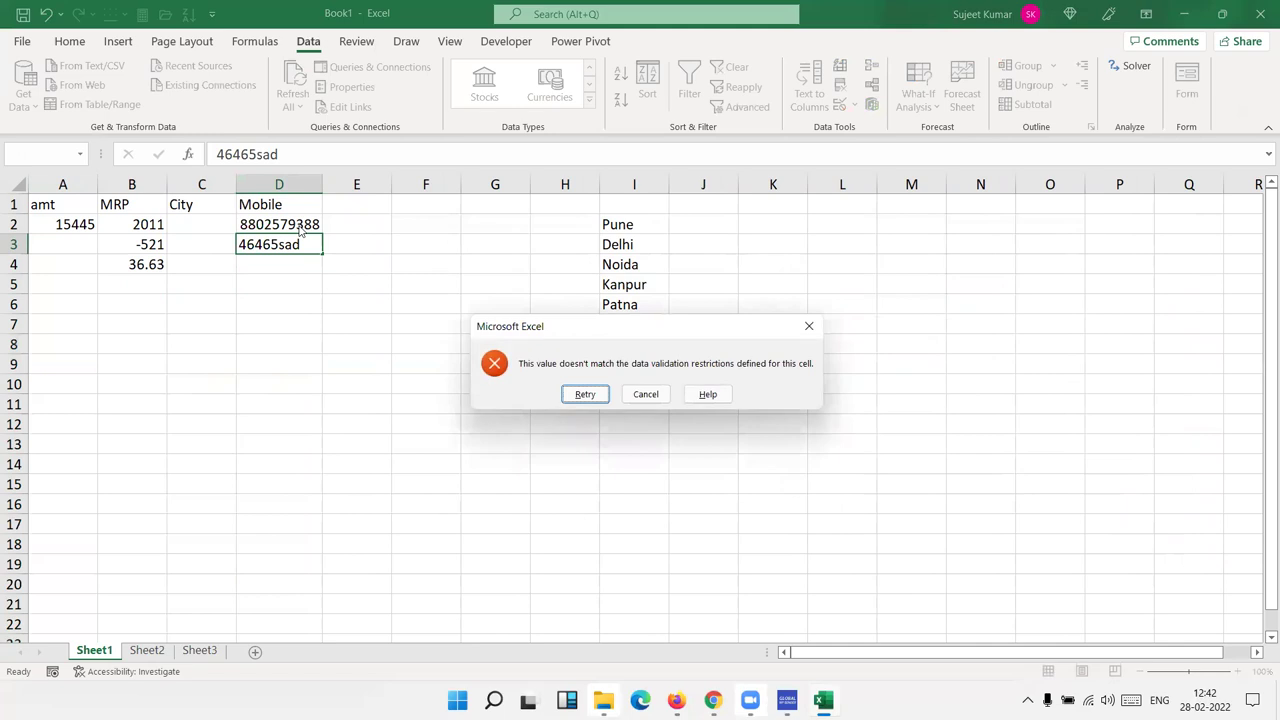
{"action": "key", "text": "Escape"}
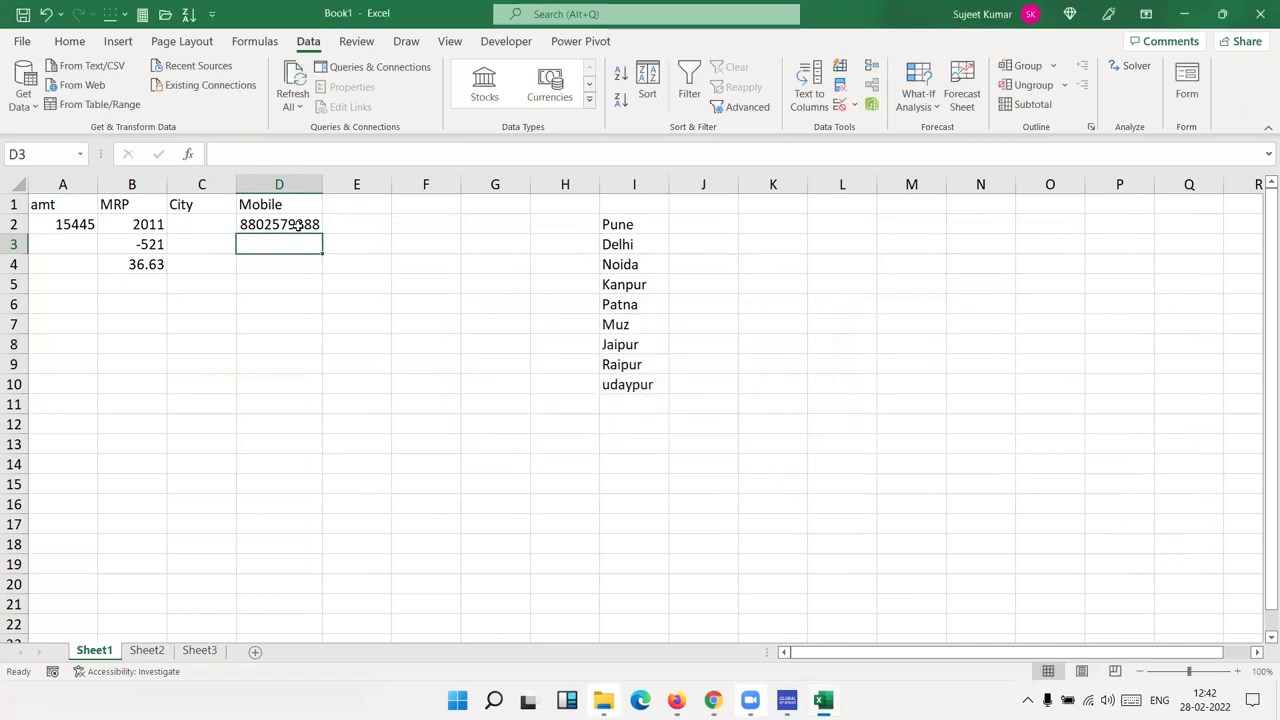
- Confirm that the short number 545 is rejected in D3
{"action": "key", "text": "Up"}
{"action": "key", "text": "Up"}
{"action": "key", "text": "Down"}
{"action": "key", "text": "Down"}
{"action": "key", "text": "Down"}
{"action": "key", "text": "Down"}
{"action": "key", "text": "Down"}
{"action": "key", "text": "Down"}
{"action": "key", "text": "Down"}
{"action": "key", "text": "Down"}
{"action": "key", "text": "Down"}
{"action": "key", "text": "Down"}
{"action": "key", "text": "Down"}
{"action": "key", "text": "Up"}
{"action": "key", "text": "Up"}
{"action": "key", "text": "Up"}
{"action": "key", "text": "ctrl+Up"}
{"action": "key", "text": "ctrl+Up"}
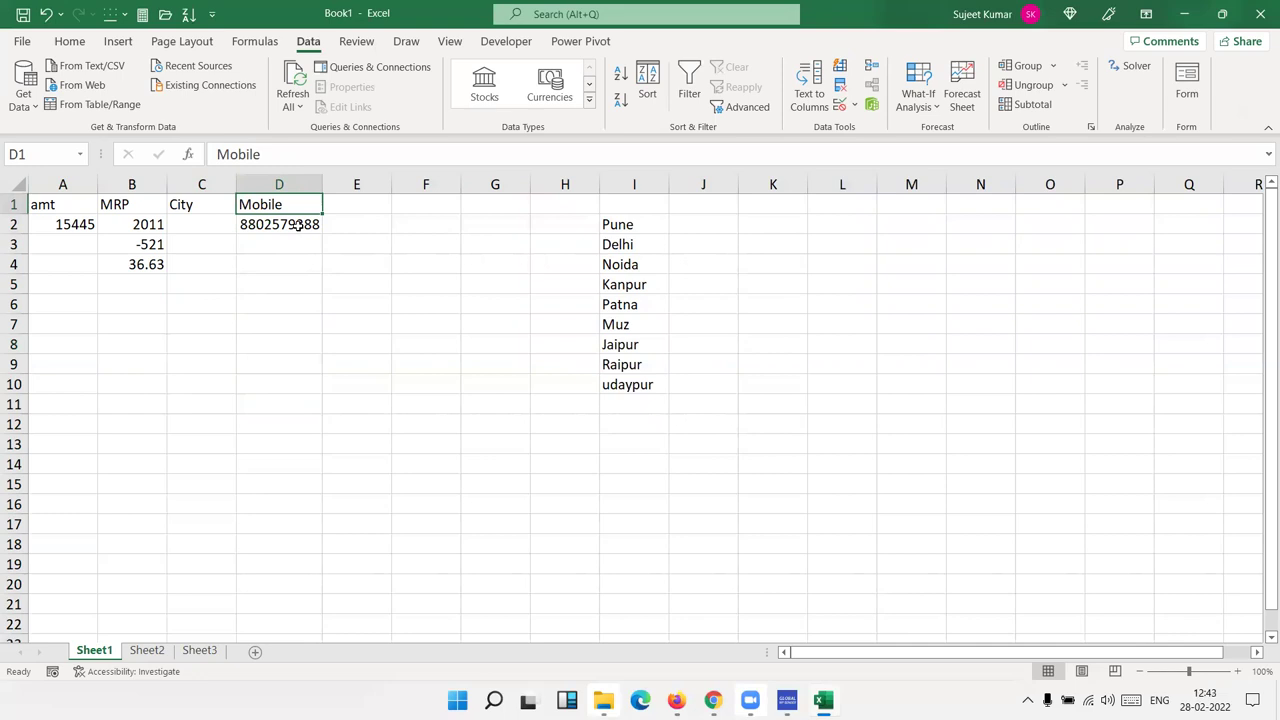
{"action": "key", "text": "Right"}
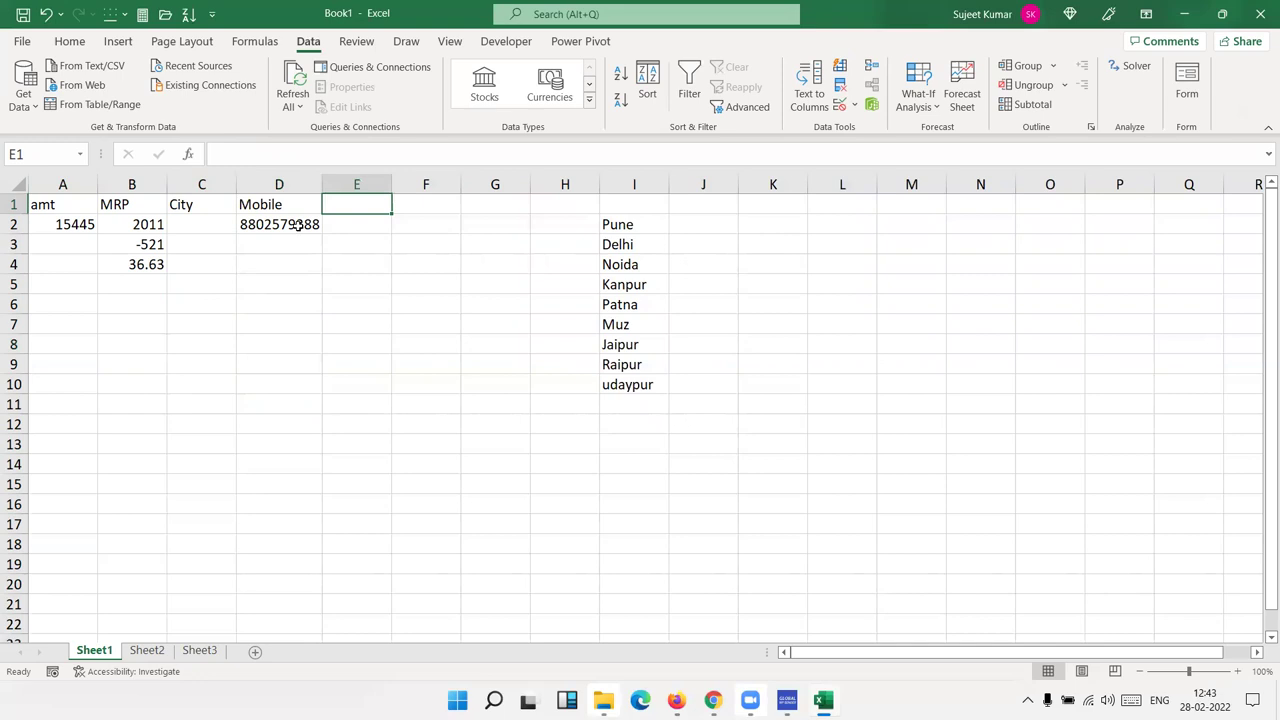
{"action": "key", "text": "Left"}
{"action": "key", "text": "Down"}
{"action": "key", "text": "Up"}
{"action": "key", "text": "Down"}
{"action": "key", "text": "Down"}
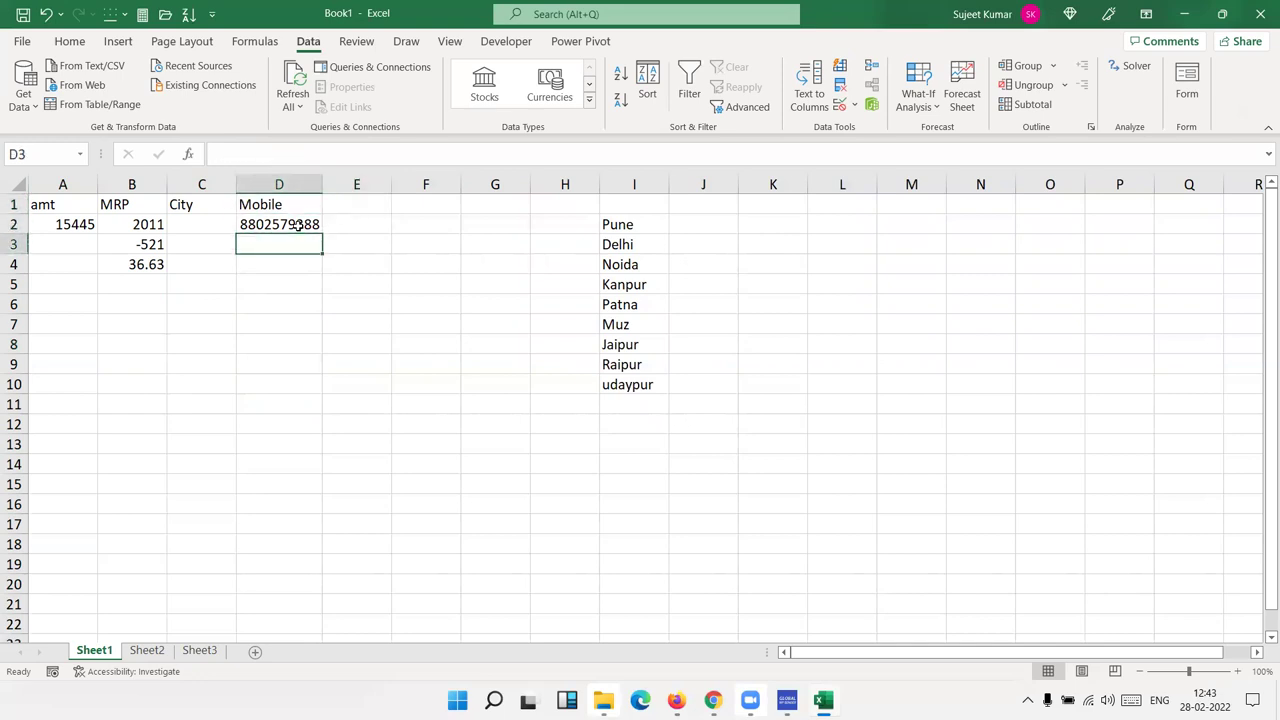
{"action": "type", "text": "545"}
{"action": "key", "text": "Return"}
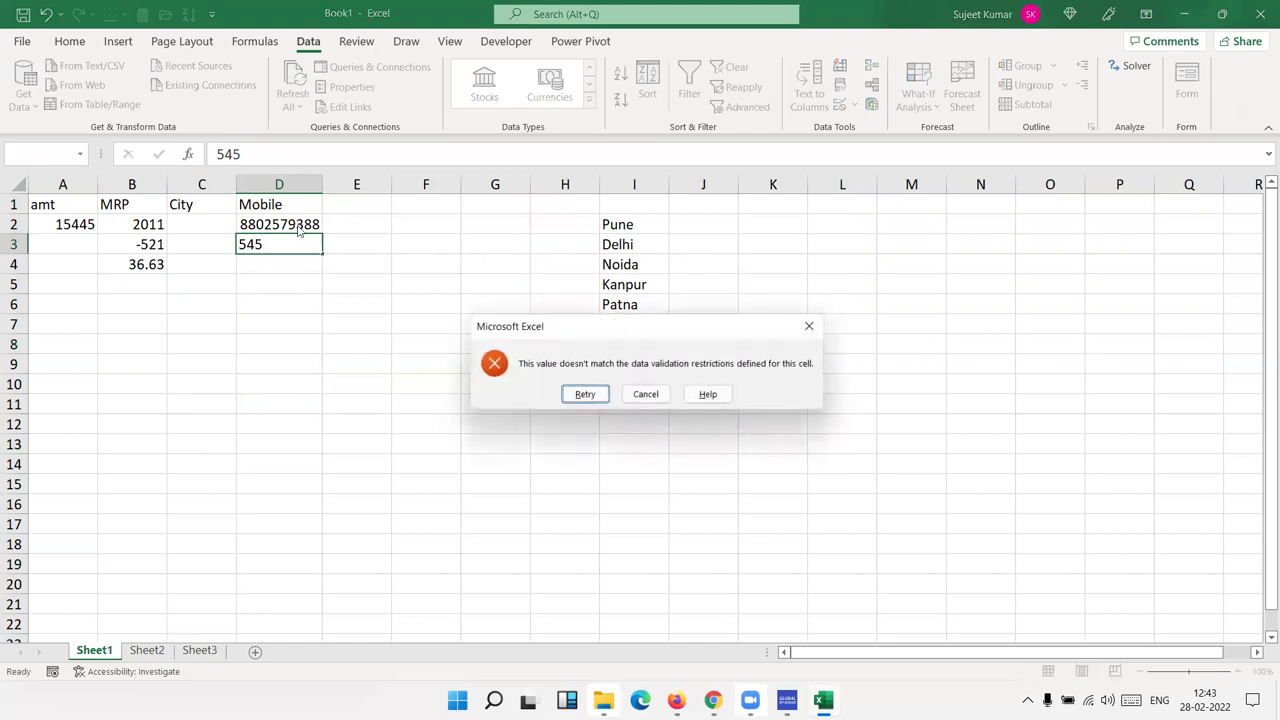
{"action": "key", "text": "Escape"}
- Confirm that 'sadf' in C3 and 'wr' in B3 are rejected, then type 12 in D3
{"action": "key", "text": "Left"}
{"action": "type", "text": "sadf"}
{"action": "key", "text": "Return"}
{"action": "key", "text": "Escape"}
{"action": "key", "text": "Left"}
{"action": "type", "text": "wr"}
{"action": "key", "text": "Return"}
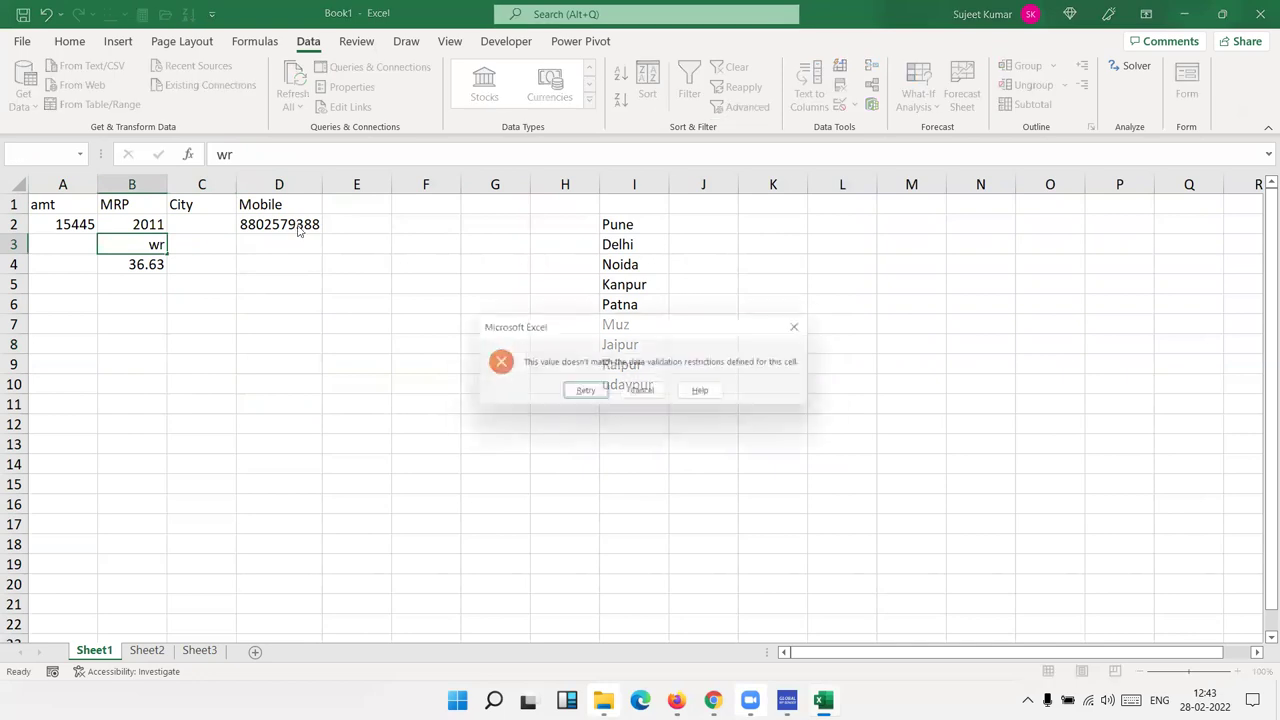
{"action": "key", "text": "Escape"}
{"action": "key", "text": "Right"}
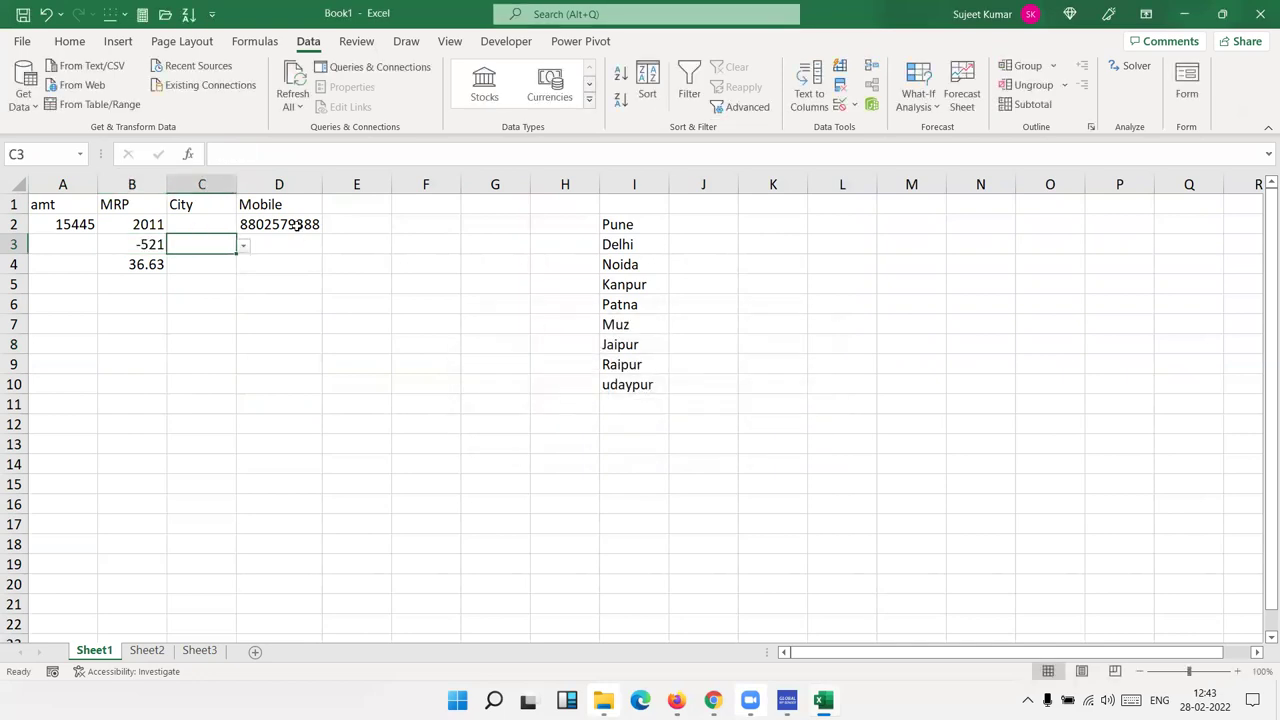
{"action": "key", "text": "Right"}
{"action": "type", "text": "12"}
{"action": "key", "text": "Return"}
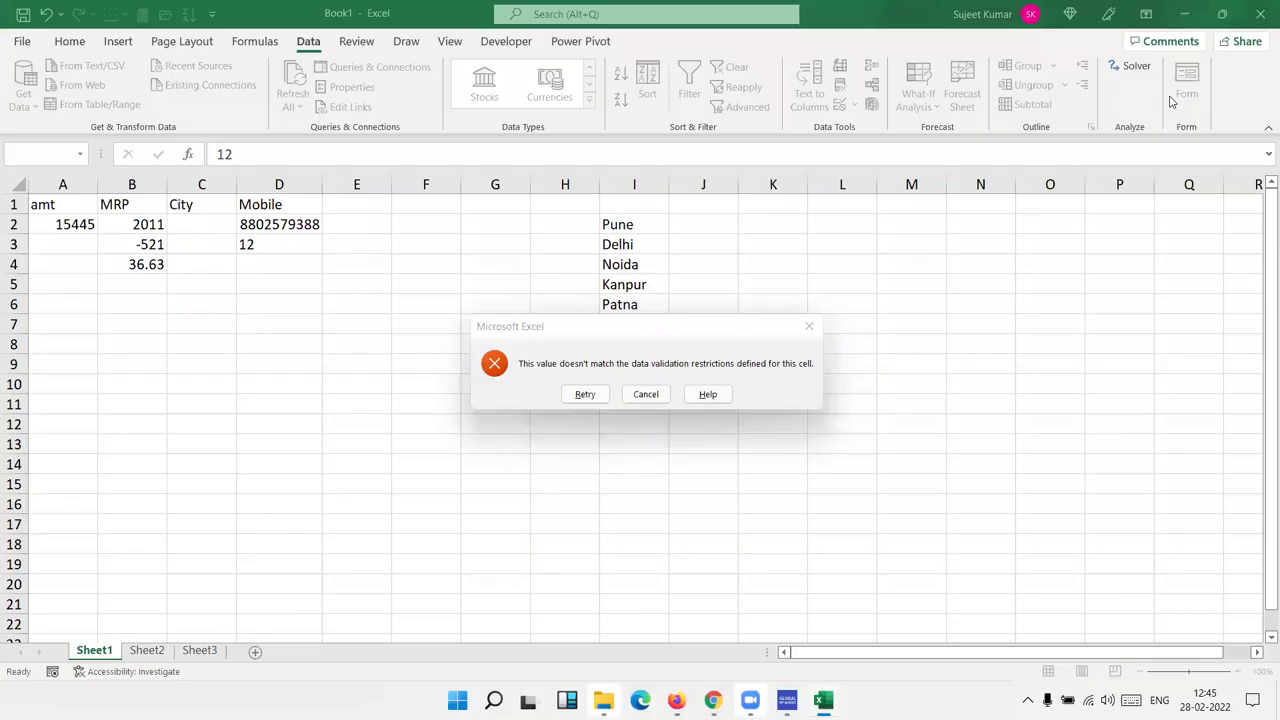
- Discard the rejected 12 in D3 and select the whole Mobile column D
{"action": "left_click", "coordinate": [808, 327]}
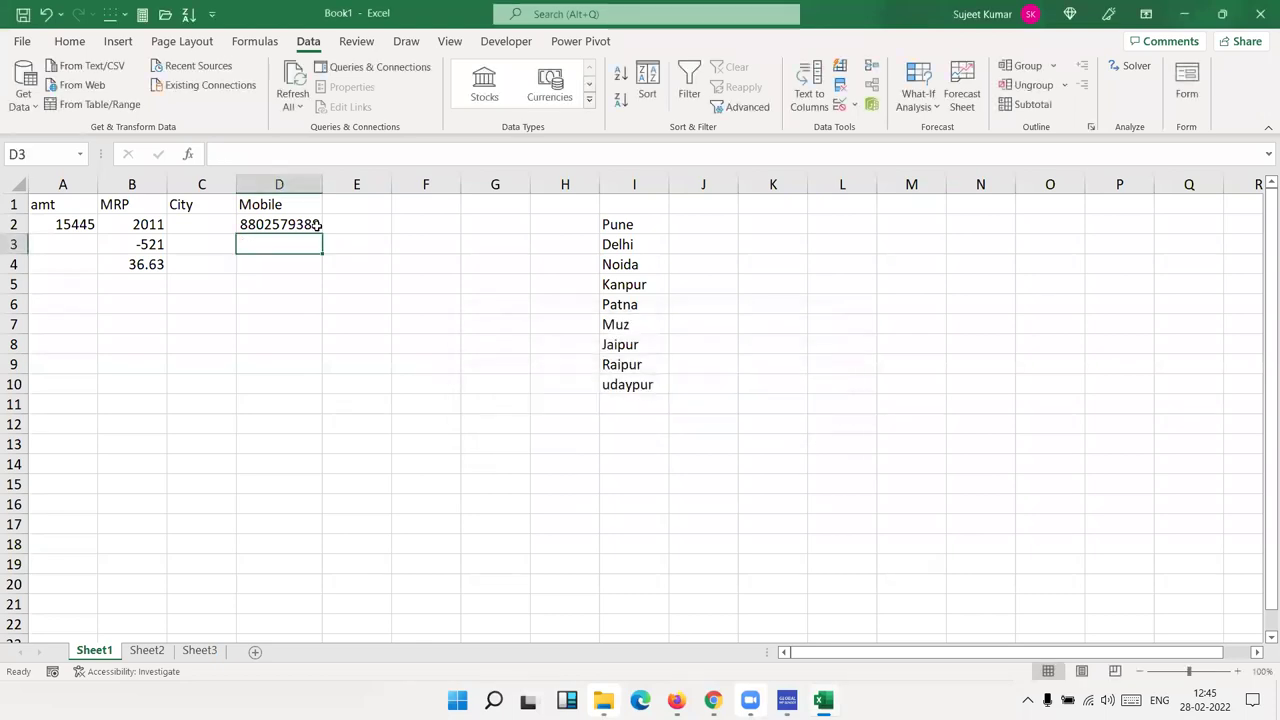
{"action": "left_click", "coordinate": [288, 199]}
{"action": "left_click", "coordinate": [287, 188]}
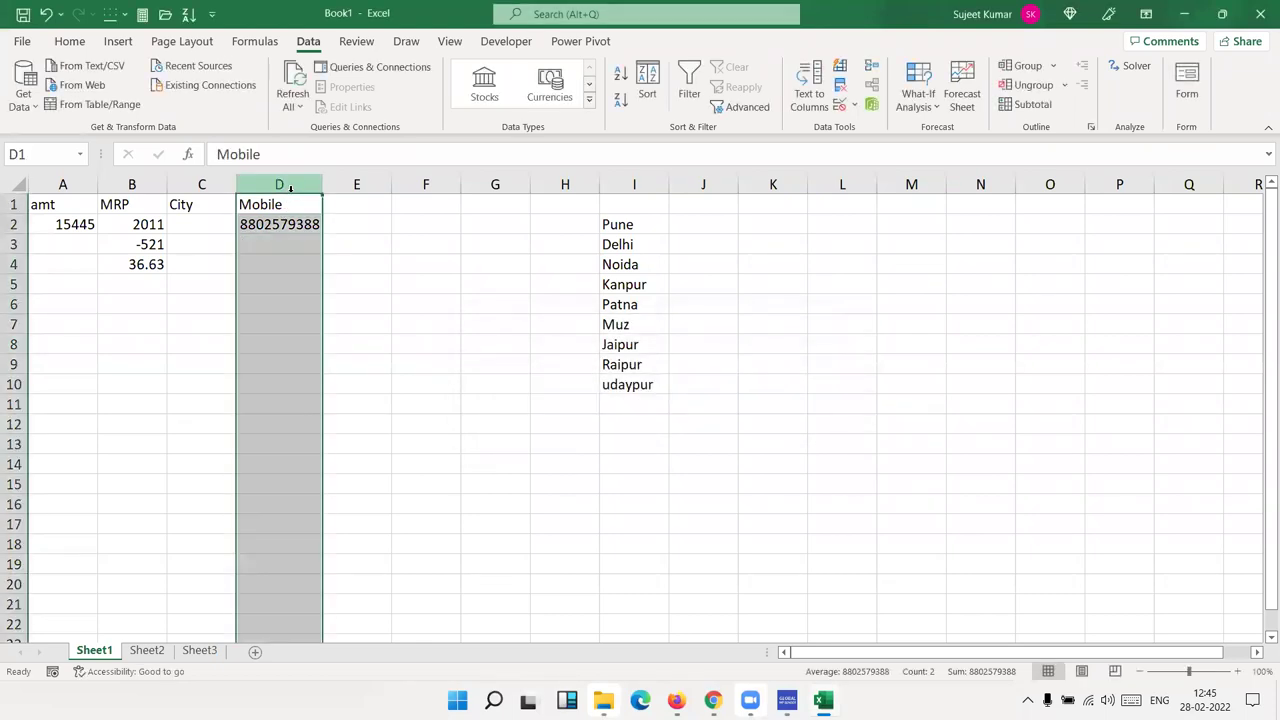
- Review column D's validation Input Message and Error Alert options, then close and select D2
{"action": "left_click", "coordinate": [840, 105]}
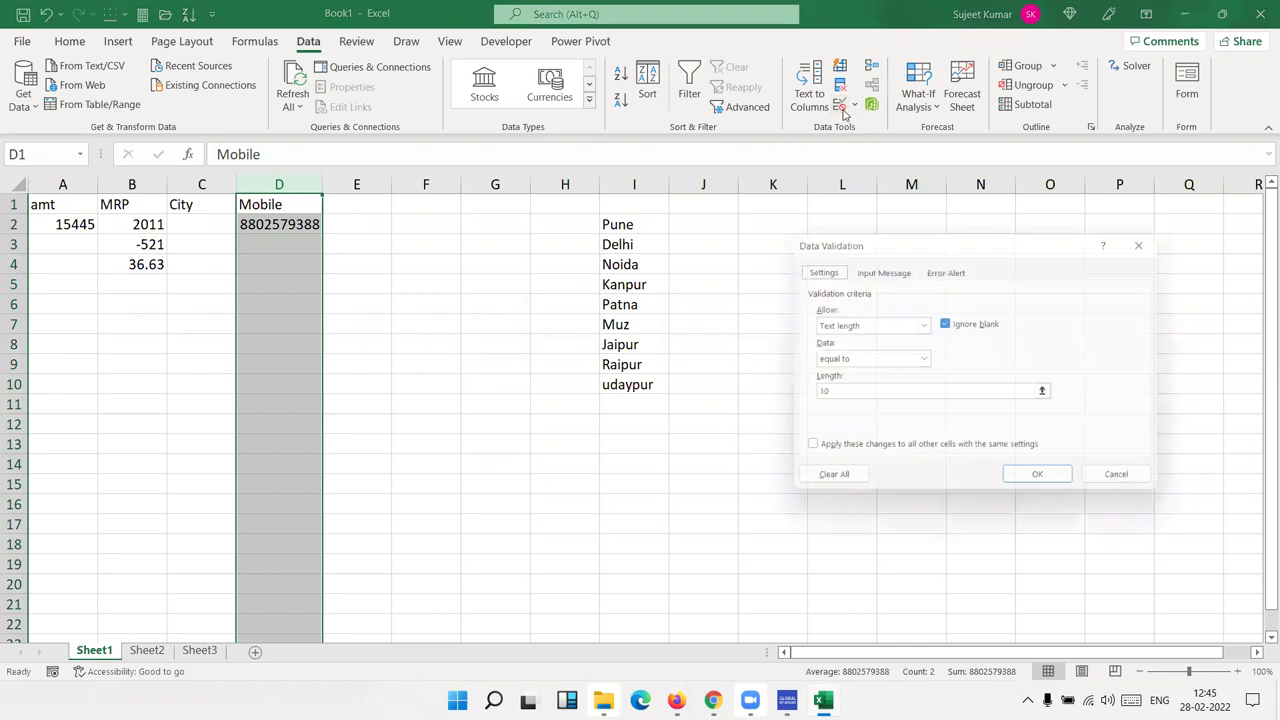
{"action": "left_click", "coordinate": [870, 268]}
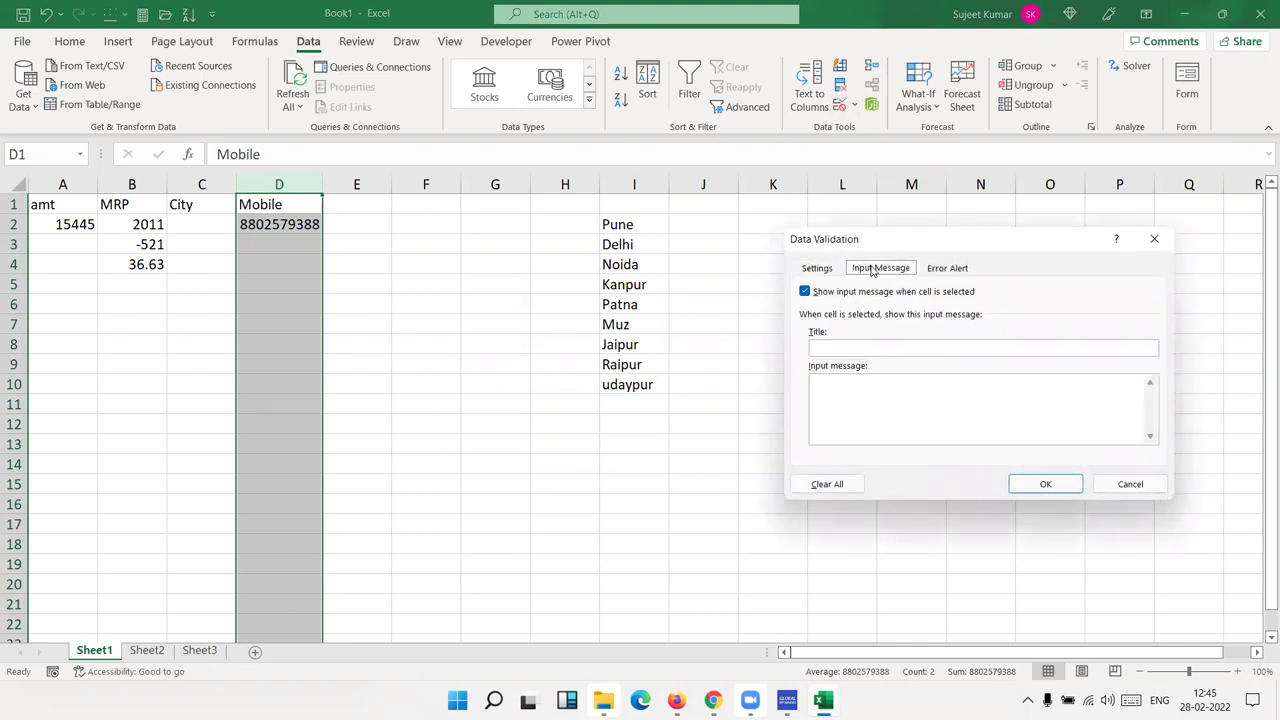
{"action": "left_click", "coordinate": [947, 270]}
{"action": "left_click", "coordinate": [897, 270]}
{"action": "key", "text": "Escape"}
{"action": "left_click", "coordinate": [305, 226]}
- Add the comment 'Enter Only Number' to cell D2
{"action": "right_click", "coordinate": [305, 229]}
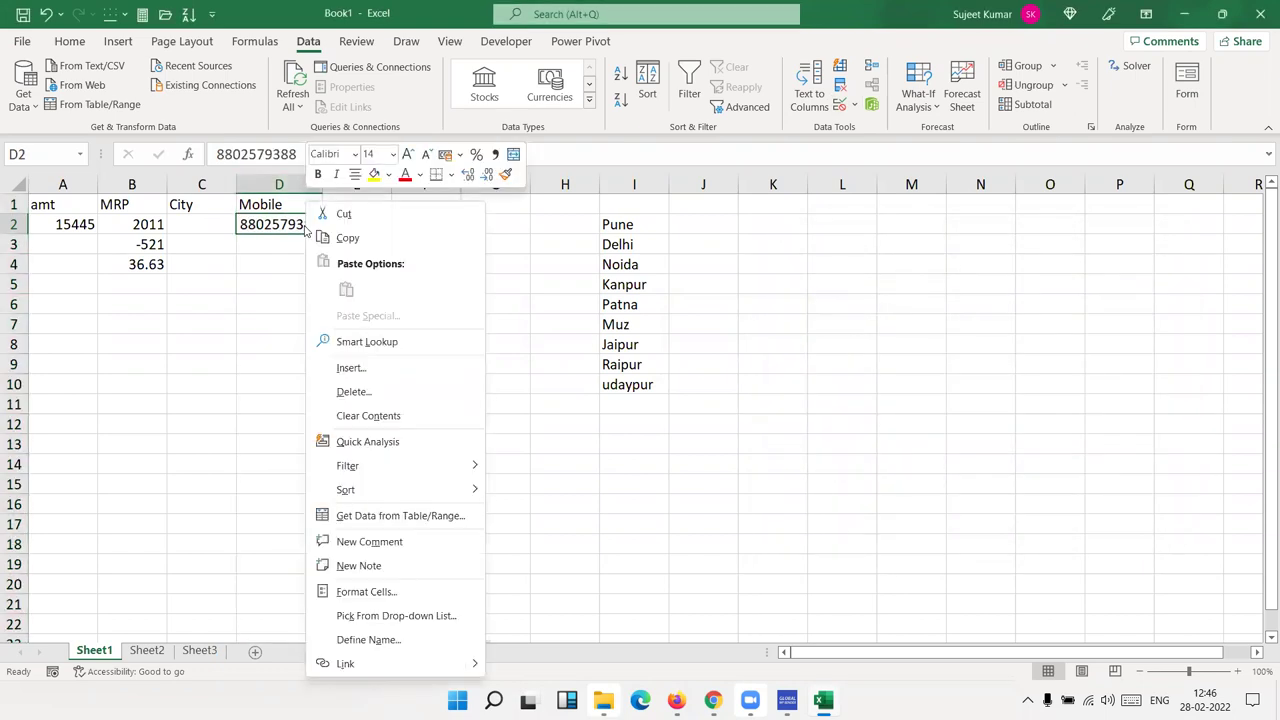
{"action": "left_click", "coordinate": [386, 541]}
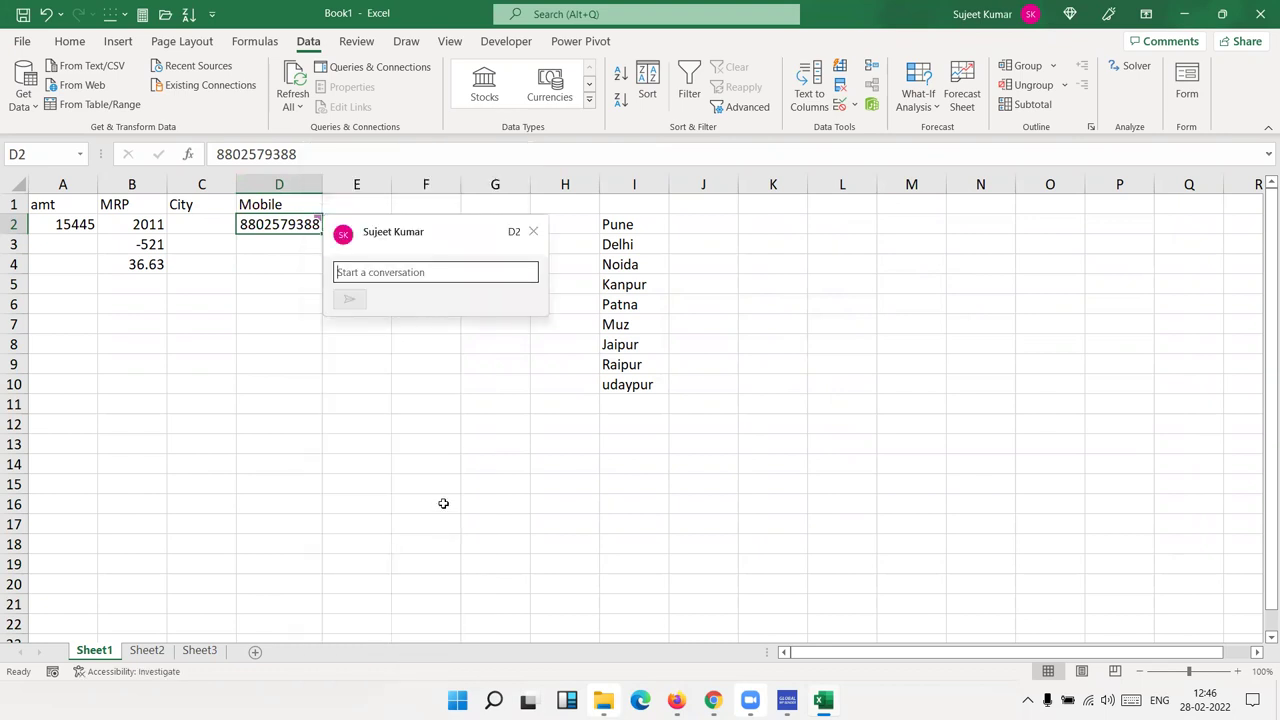
{"action": "type", "text": "Enter Only Number"}
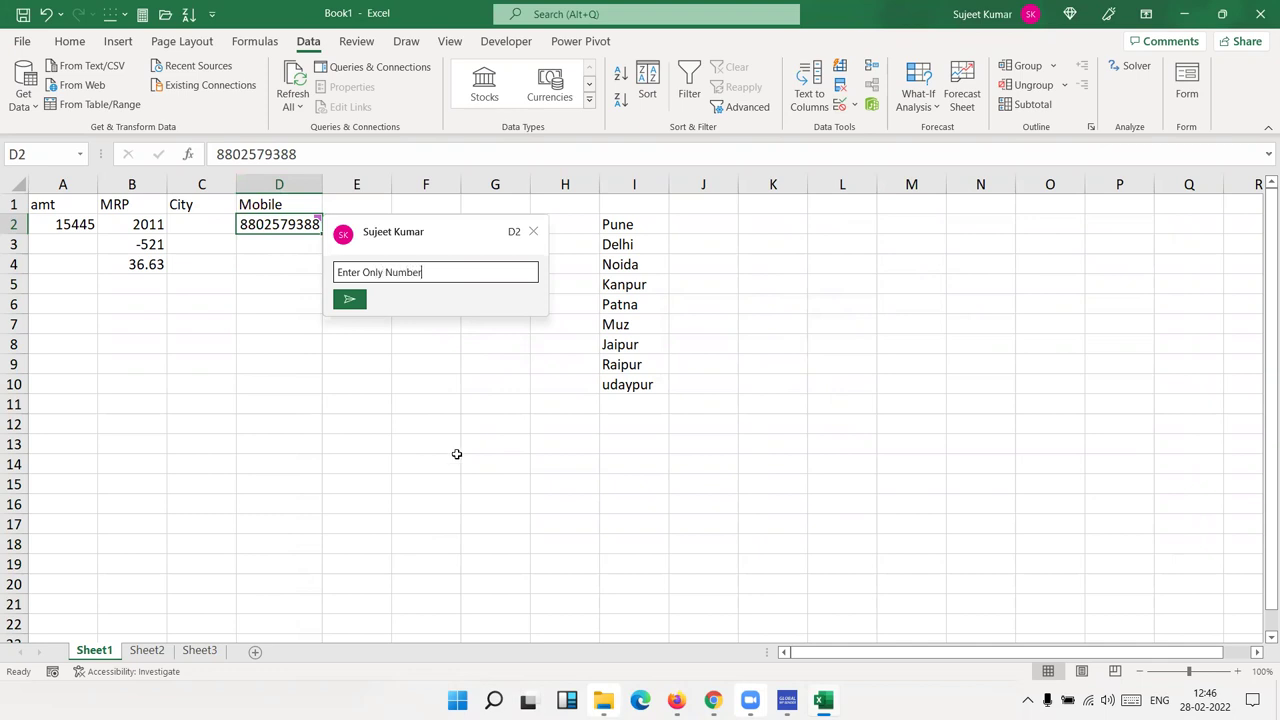
{"action": "left_click", "coordinate": [352, 302]}
{"action": "left_click", "coordinate": [416, 419]}
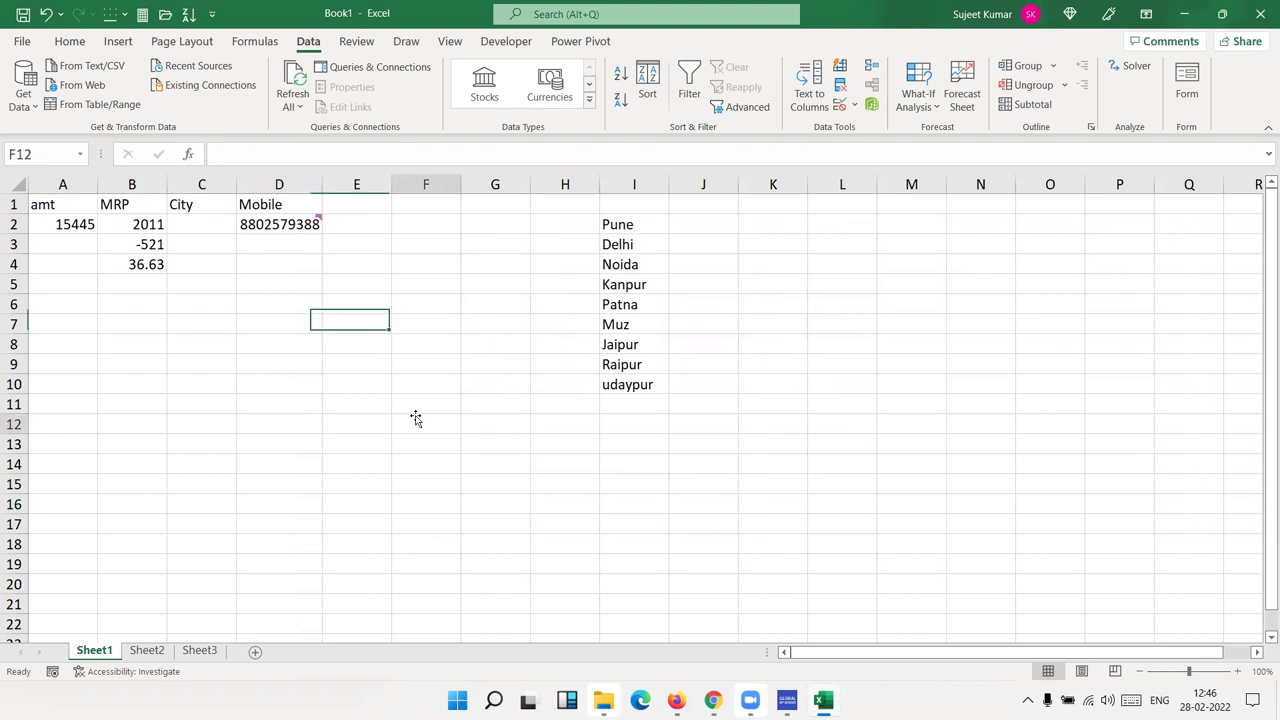
- Select the Mobile column D and open its Data Validation settings
{"action": "left_click", "coordinate": [310, 244]}
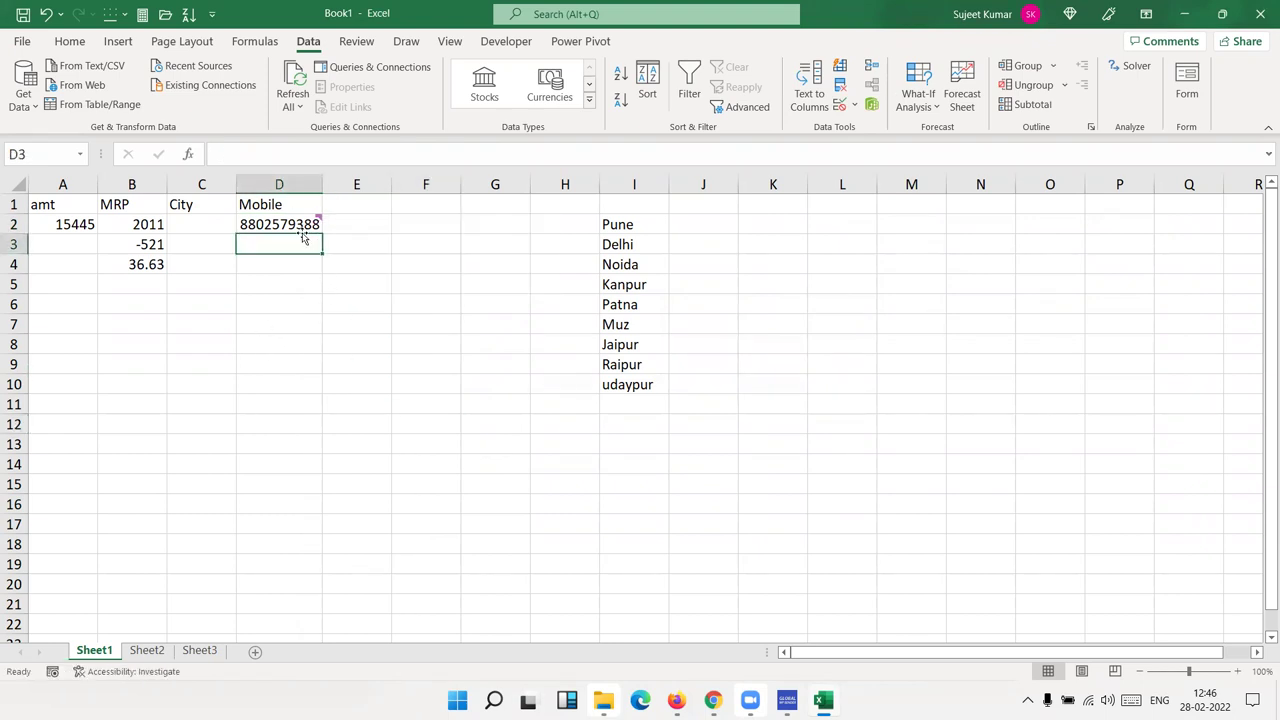
{"action": "left_click", "coordinate": [282, 187]}
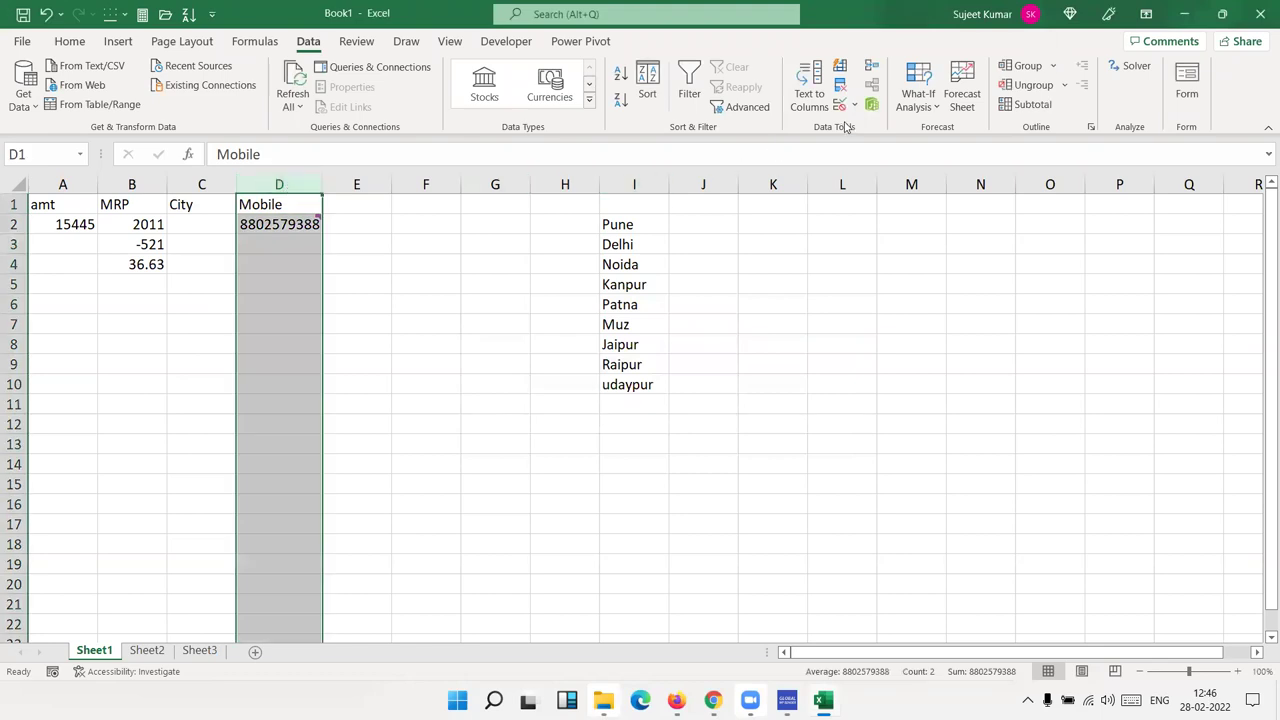
{"action": "left_click", "coordinate": [342, 360]}
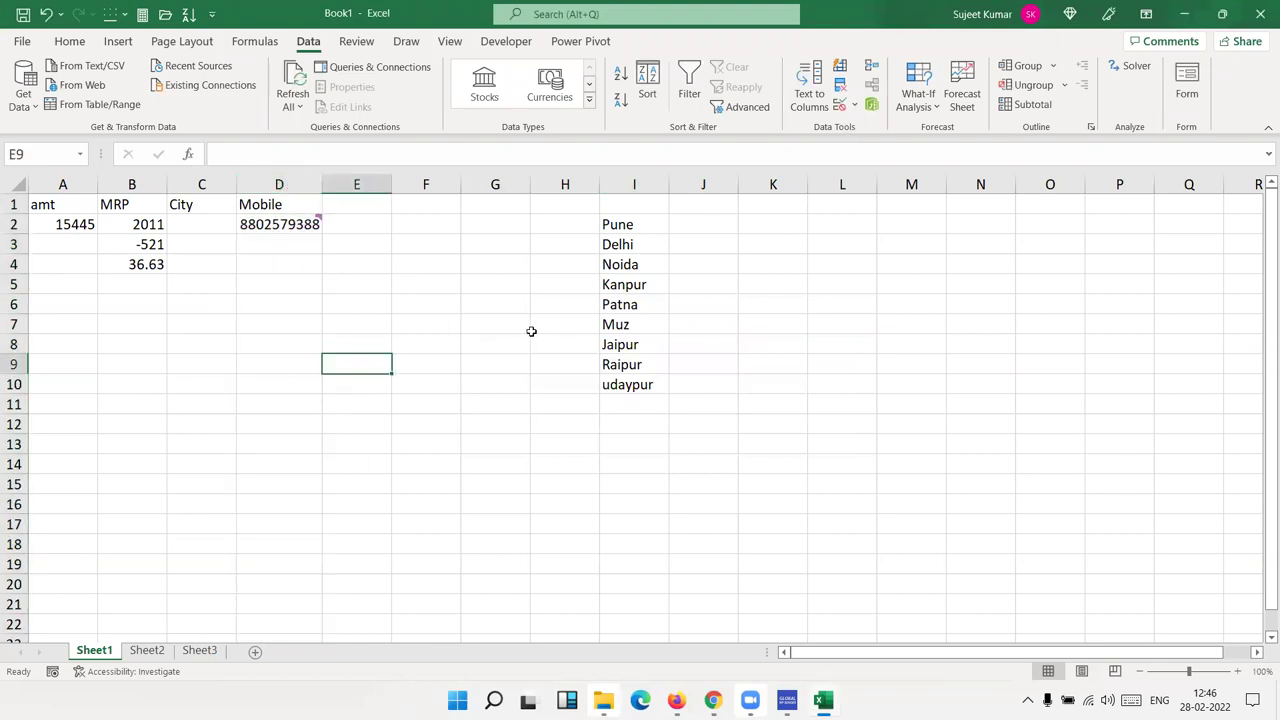
{"action": "key", "text": "Left"}
{"action": "key", "text": "Up"}
{"action": "key", "text": "Up"}
{"action": "key", "text": "Up"}
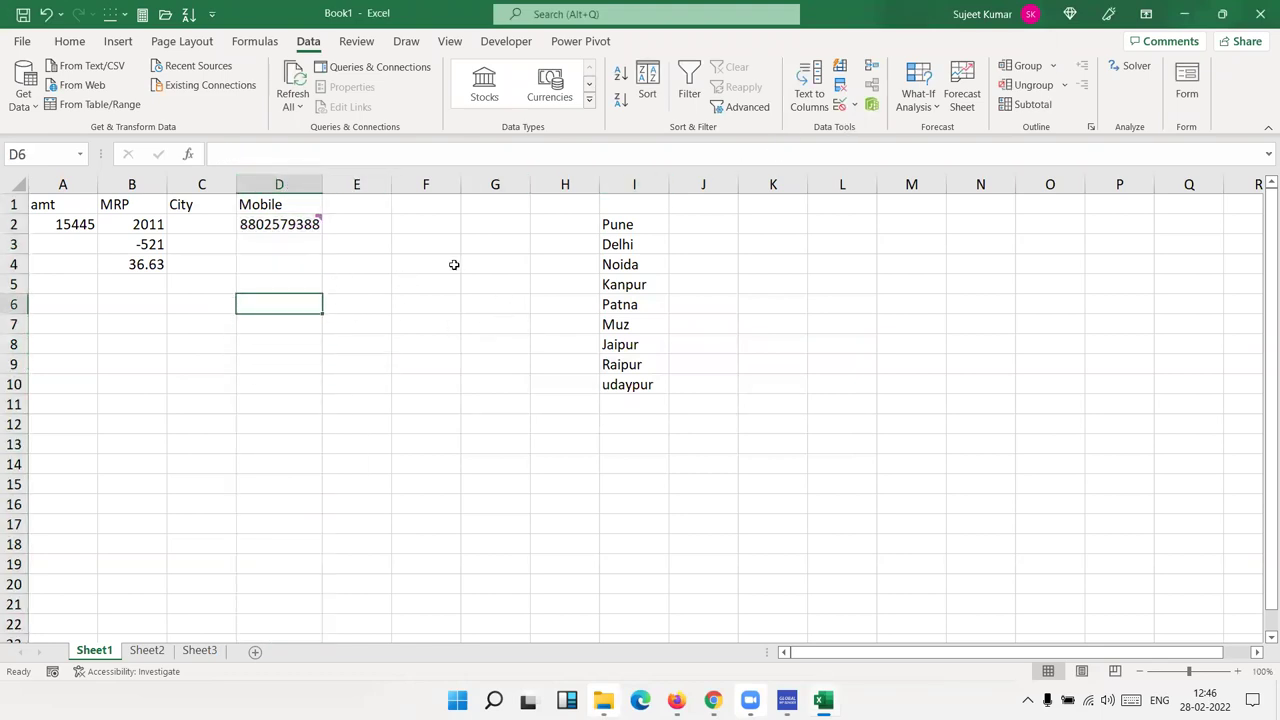
{"action": "left_click", "coordinate": [295, 184]}
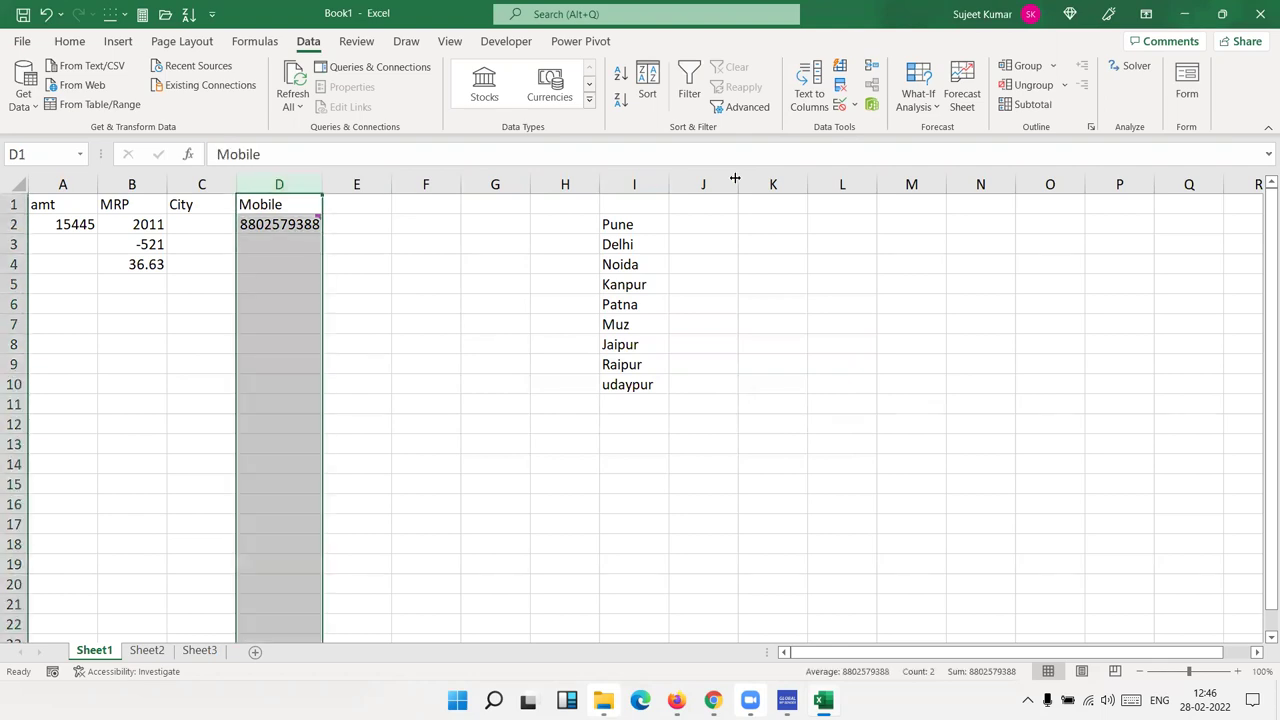
{"action": "left_click", "coordinate": [841, 105]}
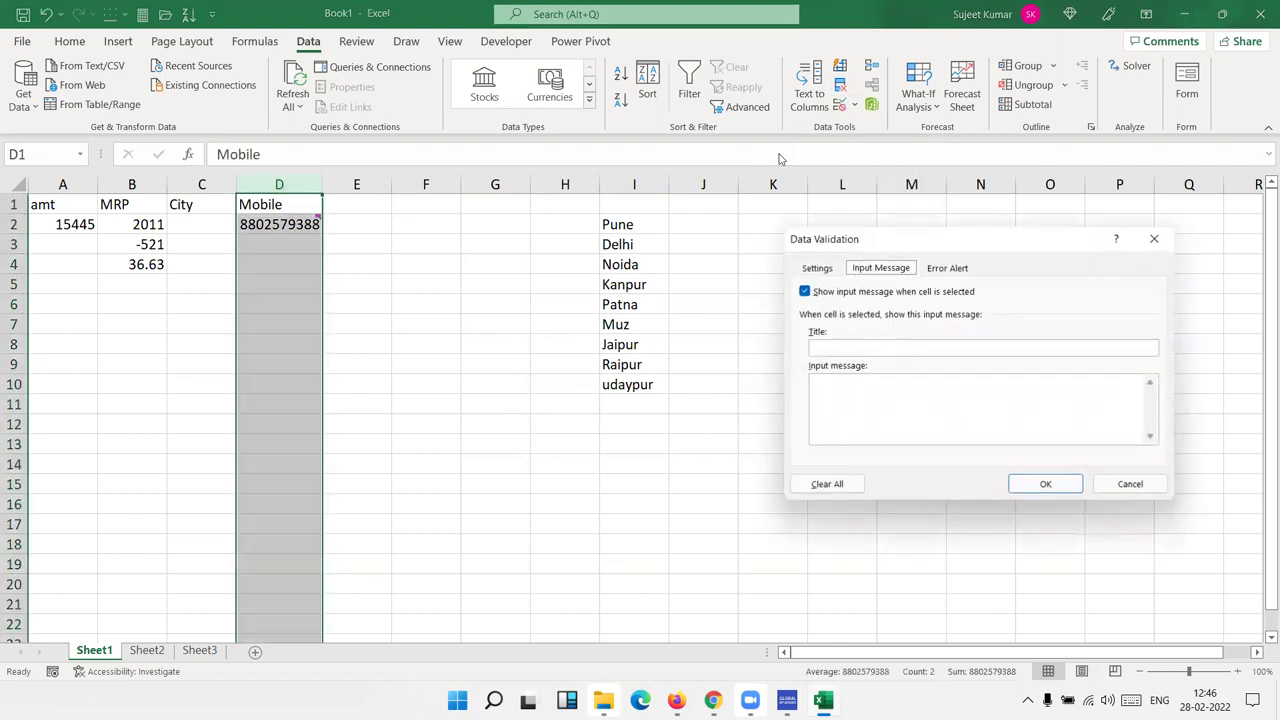
- Set the input message title 'Mobile Number' with message 'Enter Mobile Number'
{"action": "left_click", "coordinate": [835, 349]}
{"action": "type", "text": "Mobile Number"}
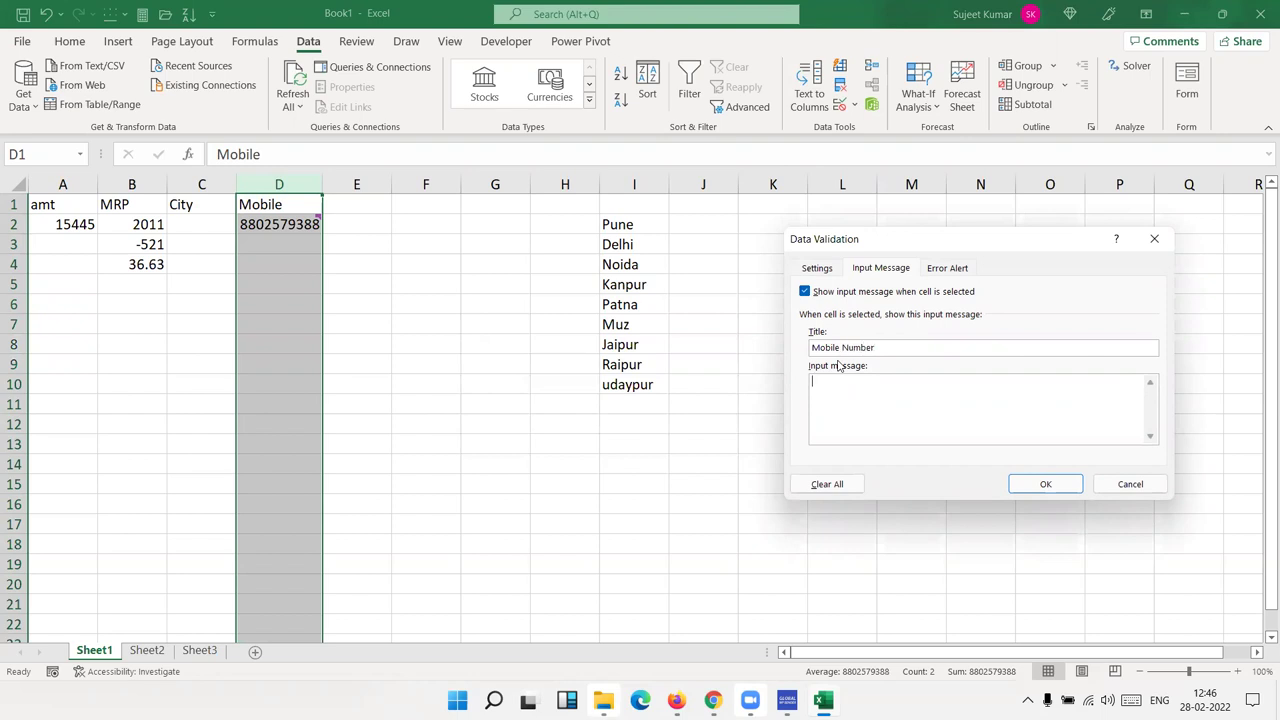
{"action": "type", "text": "Ente"}
{"action": "key", "text": "BackSpace"}
{"action": "key", "text": "BackSpace"}
{"action": "type", "text": "e"}
{"action": "key", "text": "BackSpace"}
{"action": "key", "text": "BackSpace"}
{"action": "type", "text": "ner "}
{"action": "type", "text": "Mo"}
{"action": "key", "text": "BackSpace"}
{"action": "type", "text": "bile Number"}
{"action": "left_click", "coordinate": [817, 381]}
{"action": "type", "text": "t"}
{"action": "left_click", "coordinate": [924, 400]}
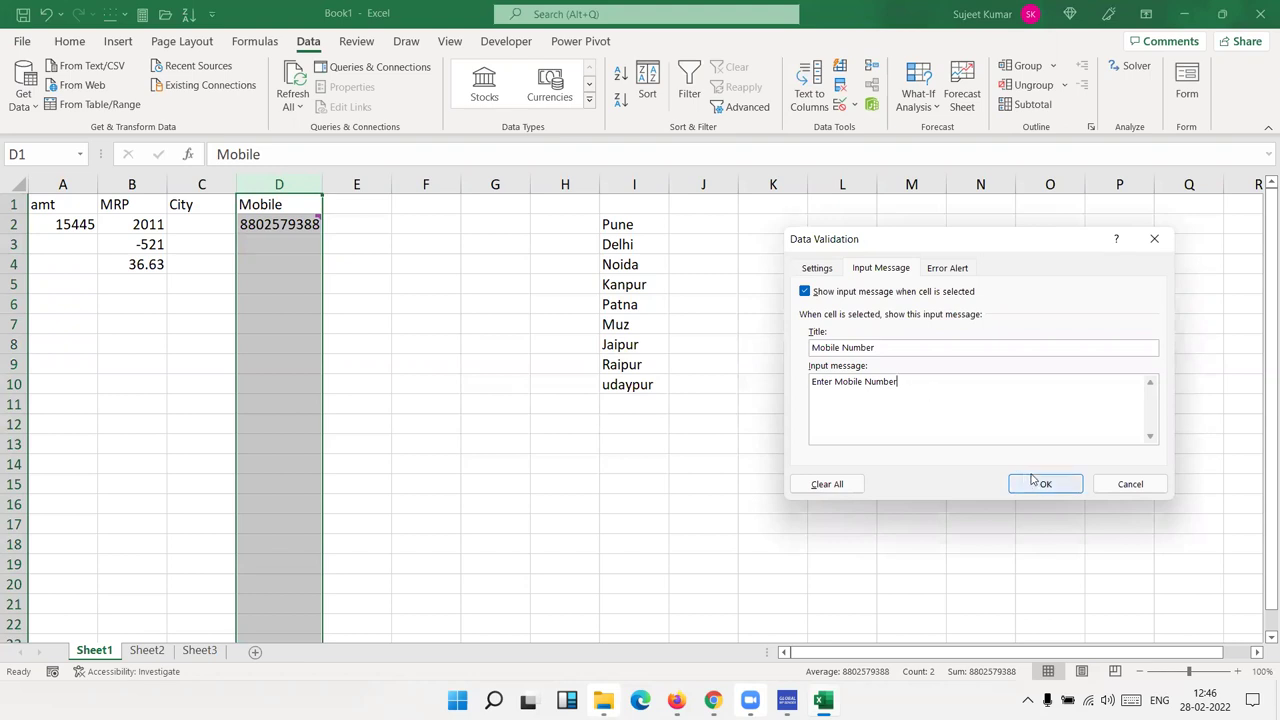
- Give the error alert the title 'Wrong Number' and message 'Please Check and Enter'
{"action": "left_click", "coordinate": [955, 268]}
{"action": "left_click", "coordinate": [985, 349]}
{"action": "type", "text": "ong Number"}
{"action": "left_click", "coordinate": [1022, 383]}
{"action": "type", "text": "Please Check and Enter"}
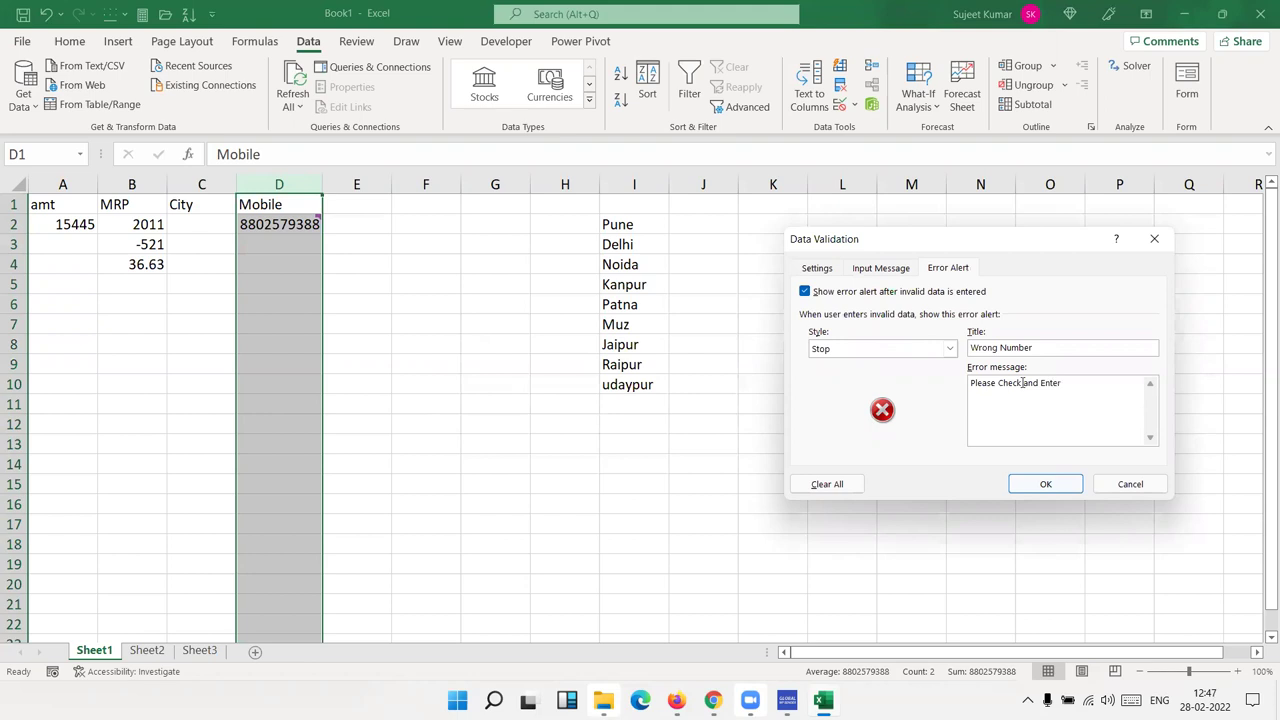
{"action": "left_click", "coordinate": [1050, 486]}
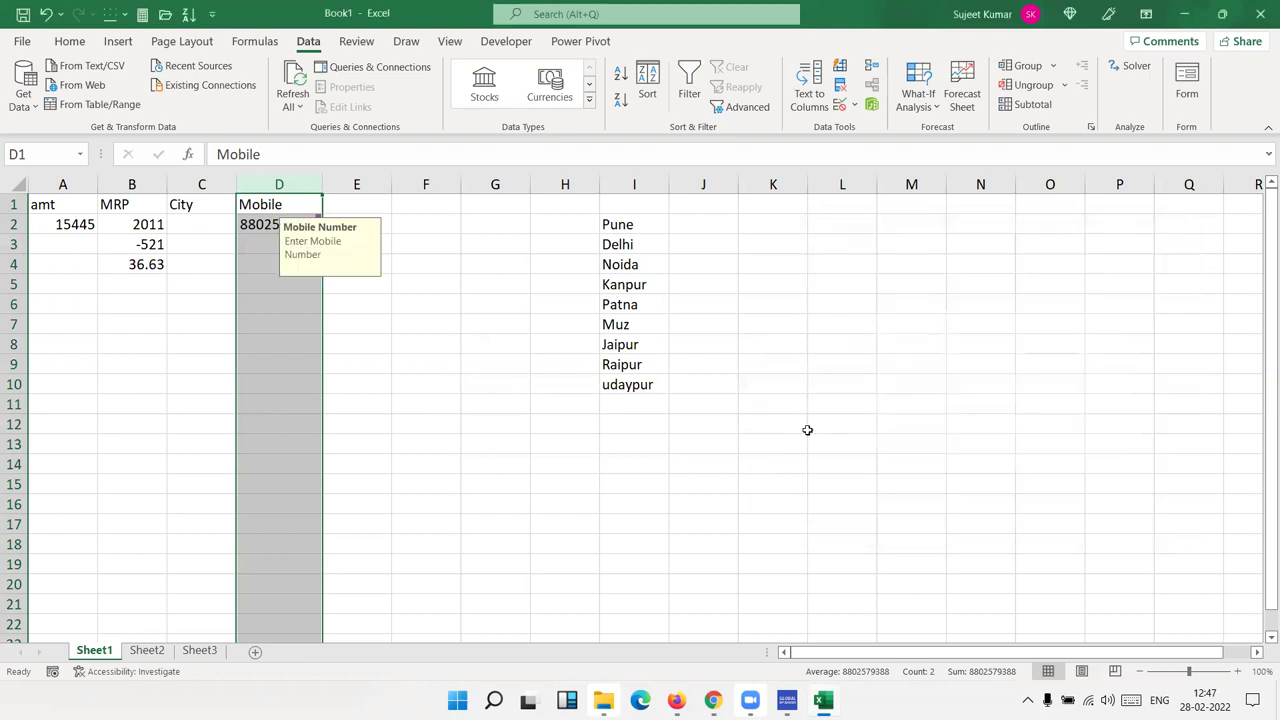
{"action": "left_click", "coordinate": [486, 320]}
{"action": "key", "text": "Left"}
{"action": "key", "text": "Left"}
{"action": "key", "text": "Left"}
{"action": "key", "text": "Up"}
{"action": "key", "text": "Up"}
{"action": "key", "text": "Up"}
{"action": "key", "text": "Up"}
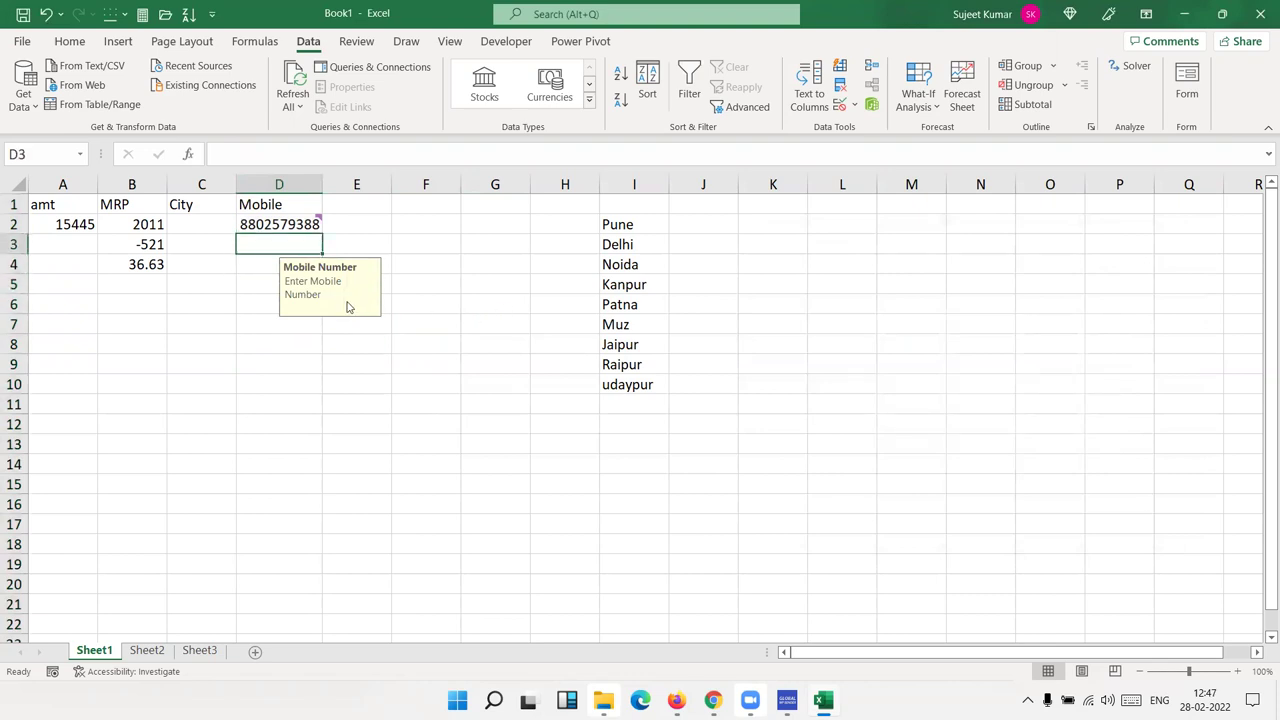
{"action": "type", "text": "1"}
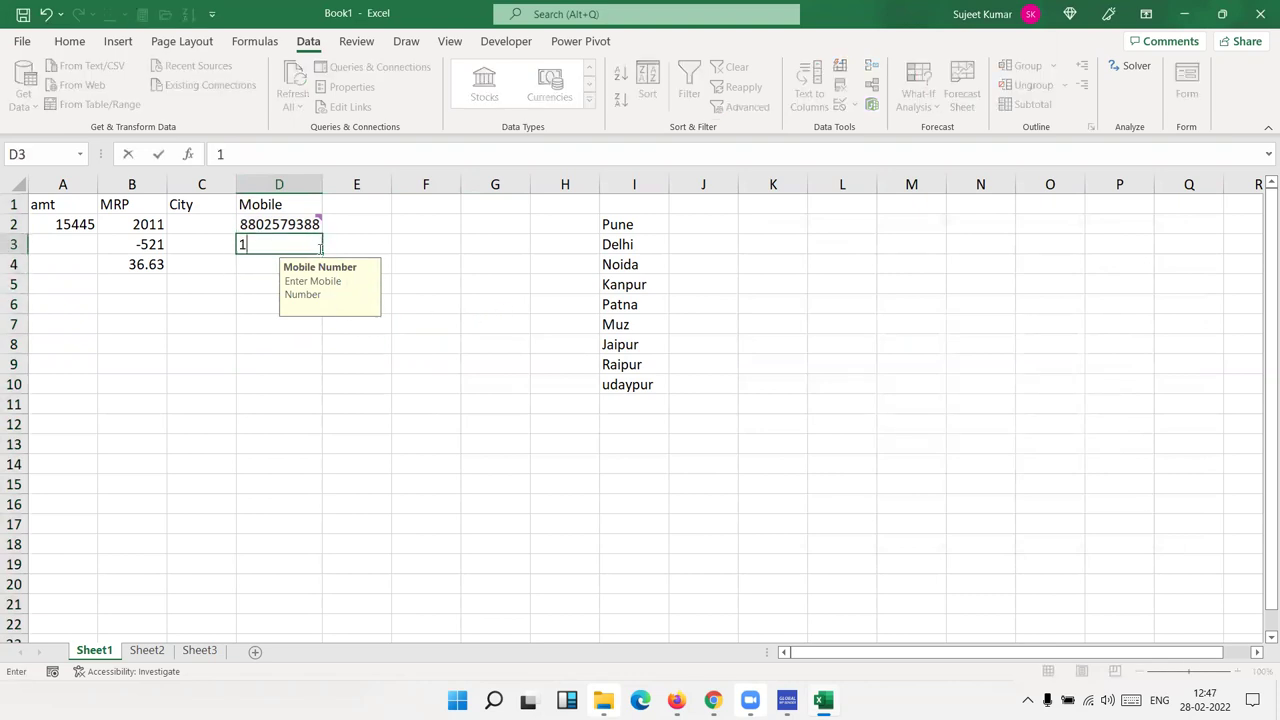
{"action": "type", "text": "5345"}
{"action": "key", "text": "Return"}
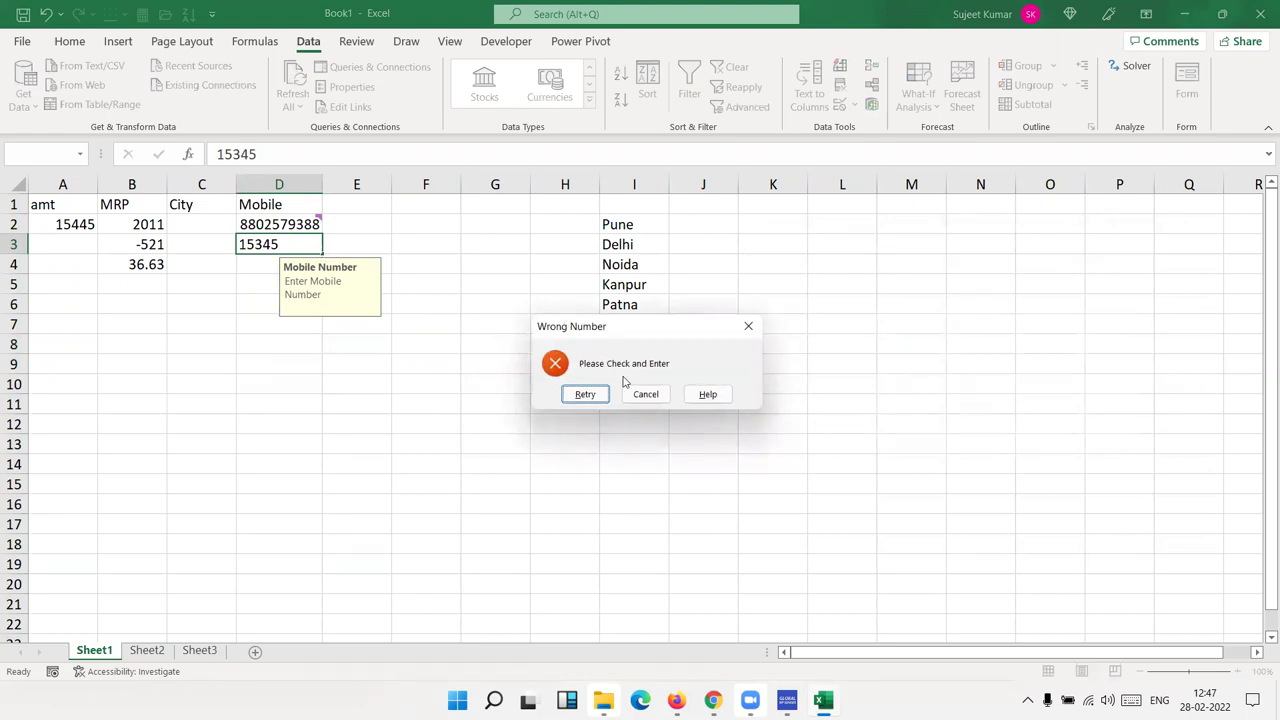
{"action": "key", "text": "Return"}
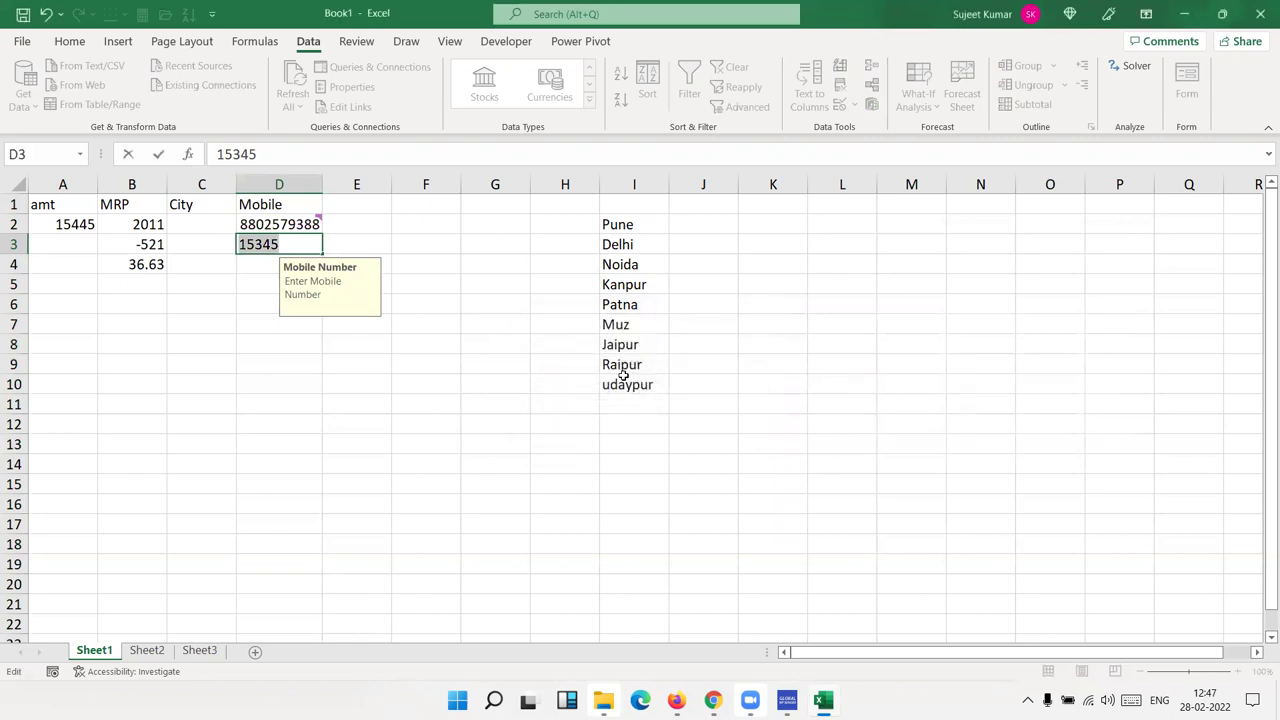
{"action": "key", "text": "Escape"}
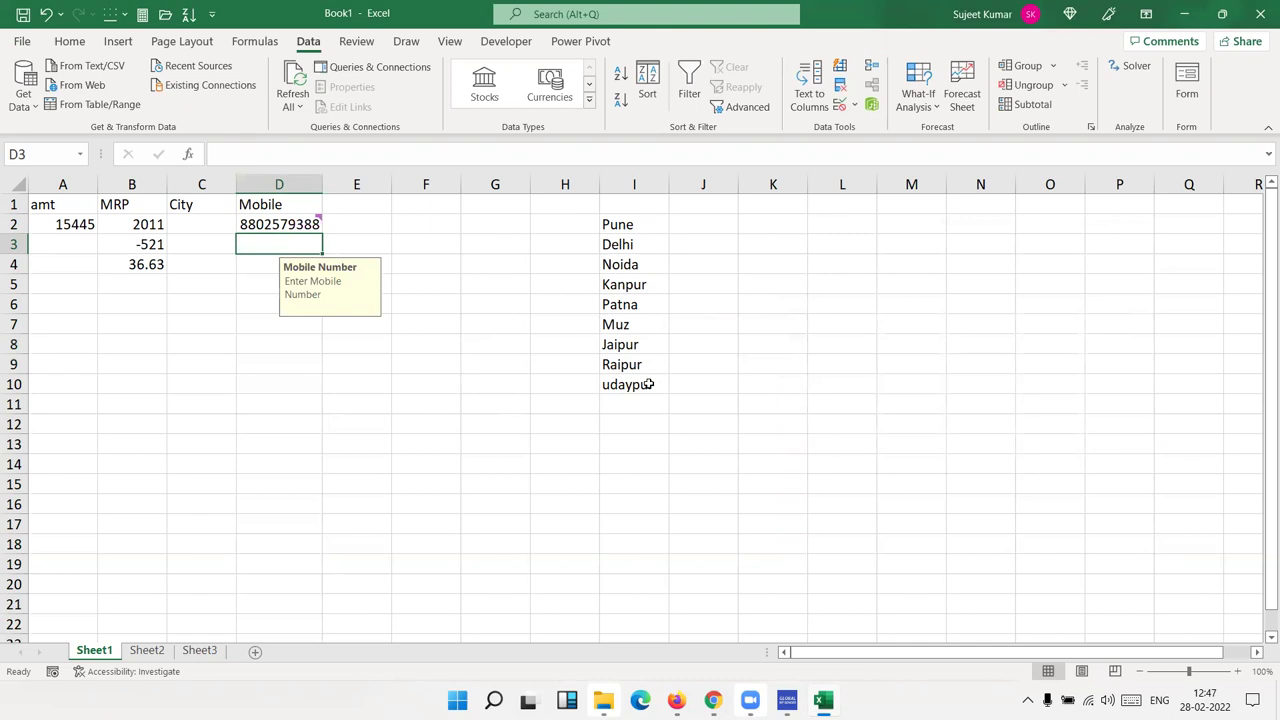
{"action": "left_click", "coordinate": [284, 183]}
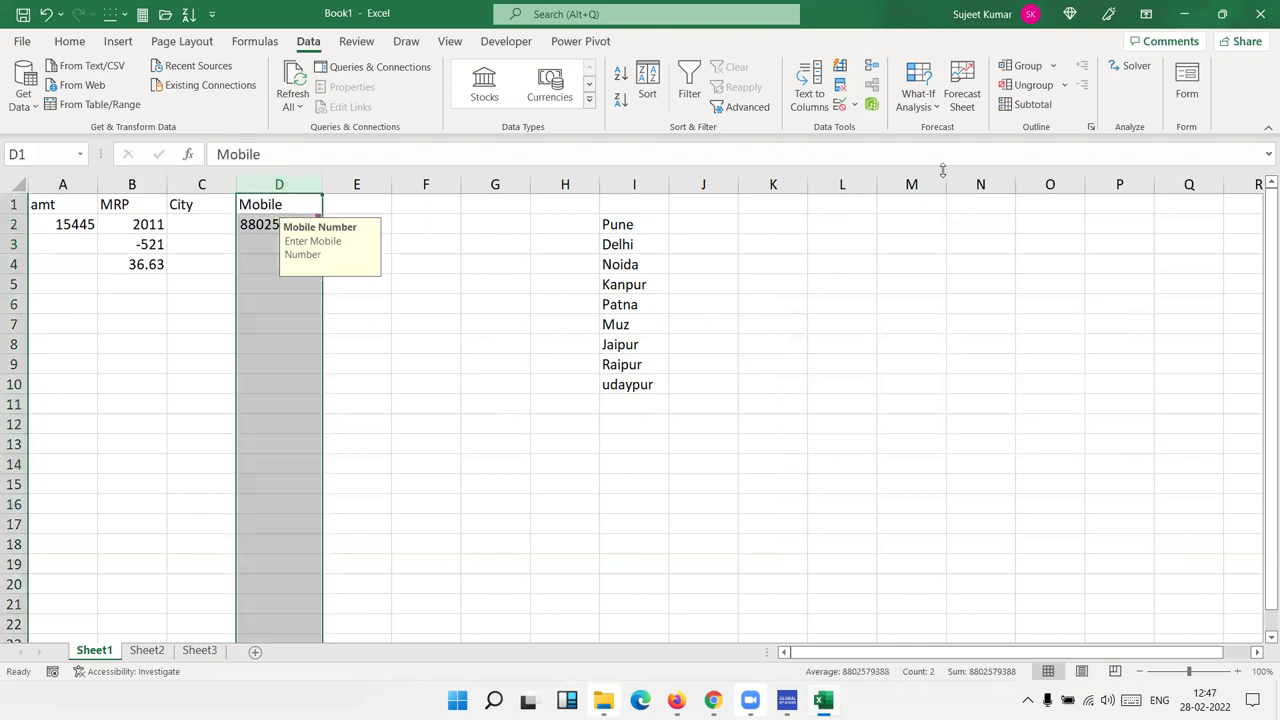
- Change the Mobile column's error alert style to Warning and save it
{"action": "left_click", "coordinate": [842, 108]}
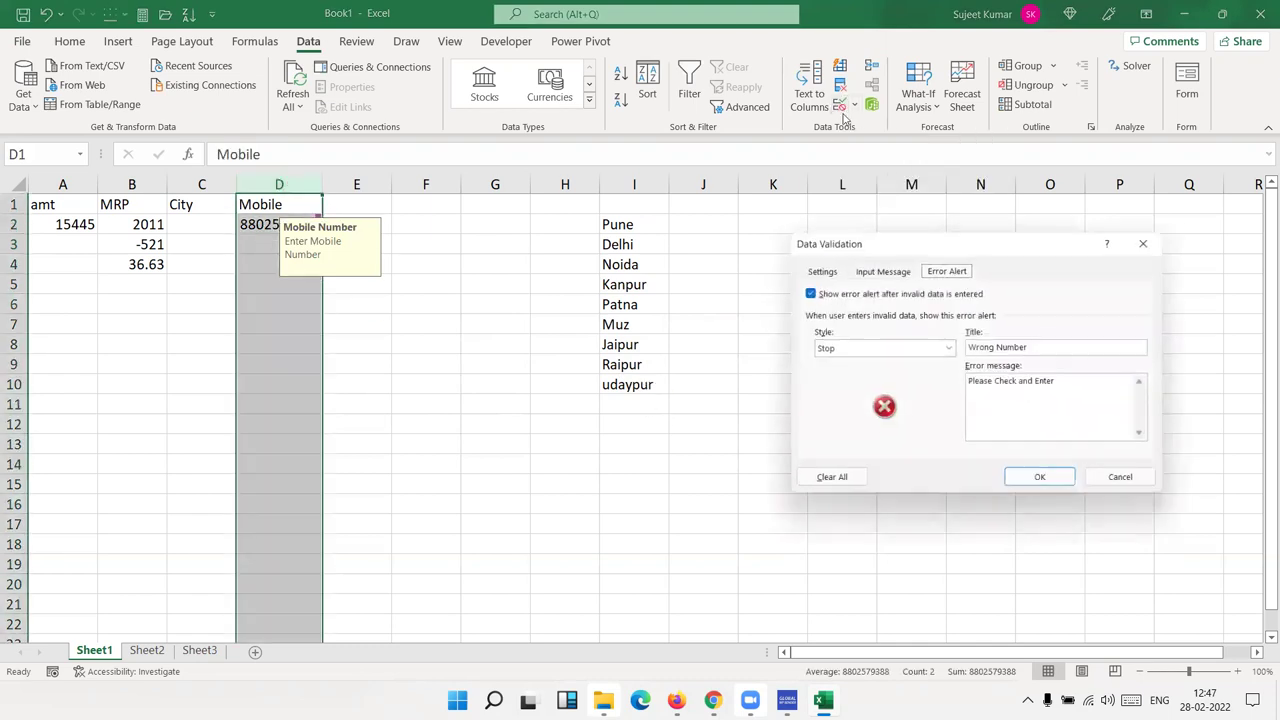
{"action": "left_click", "coordinate": [881, 270]}
{"action": "left_click", "coordinate": [802, 268]}
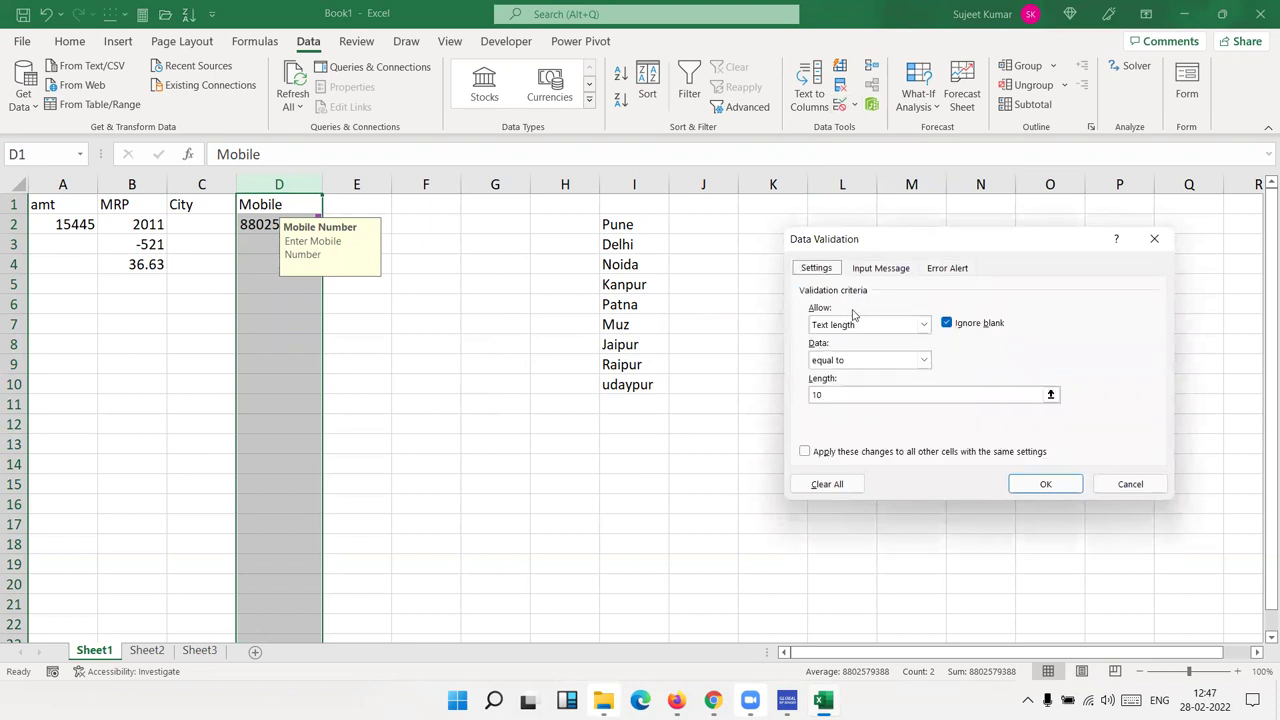
{"action": "left_click", "coordinate": [952, 268]}
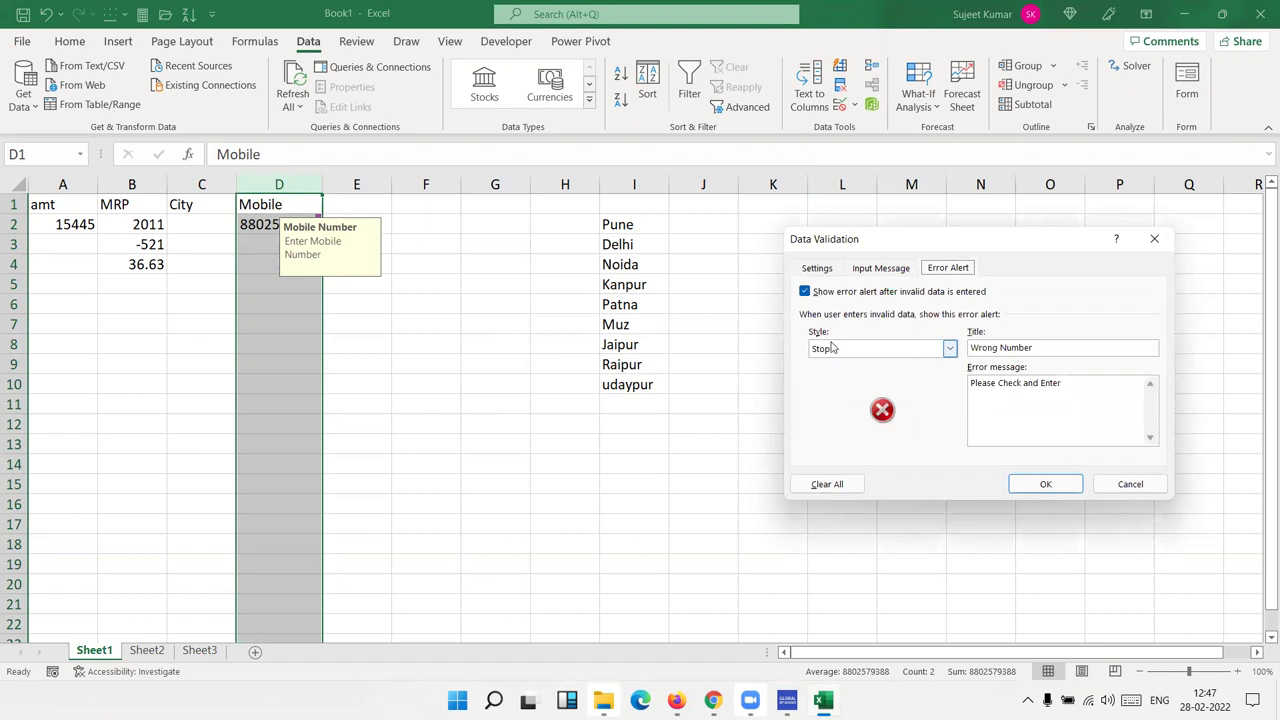
{"action": "left_click", "coordinate": [833, 348]}
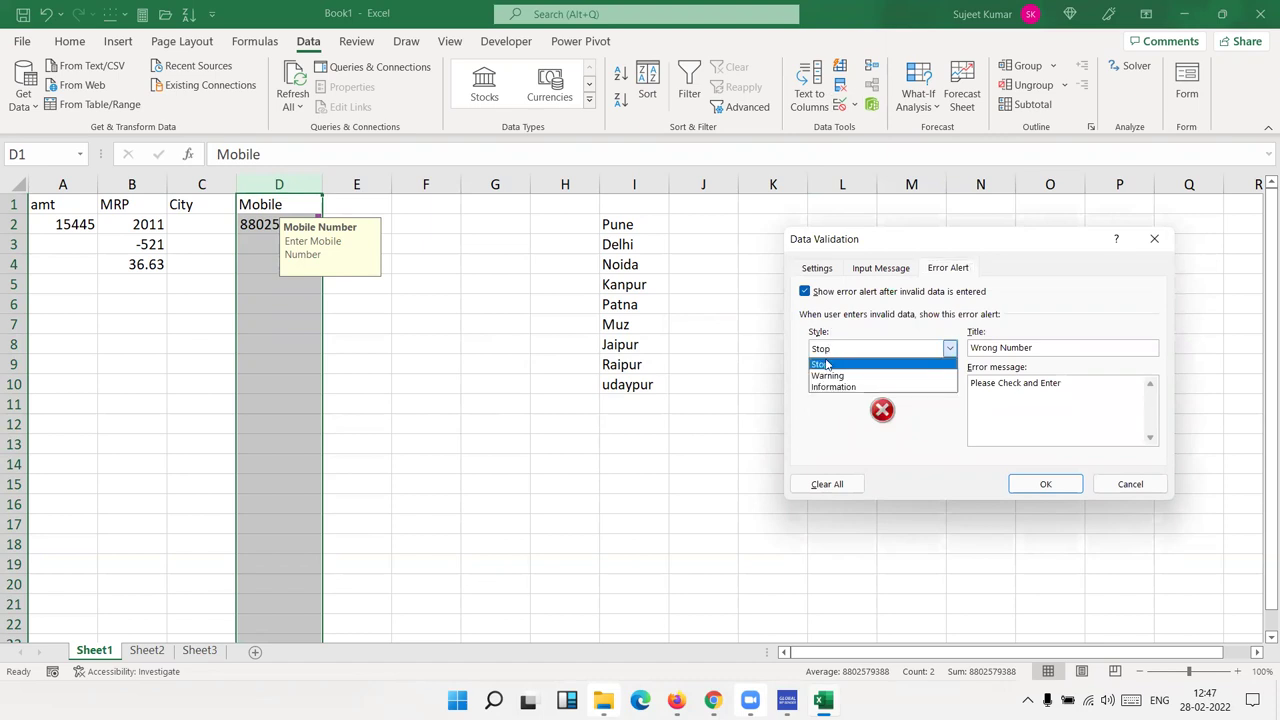
{"action": "left_click", "coordinate": [827, 370]}
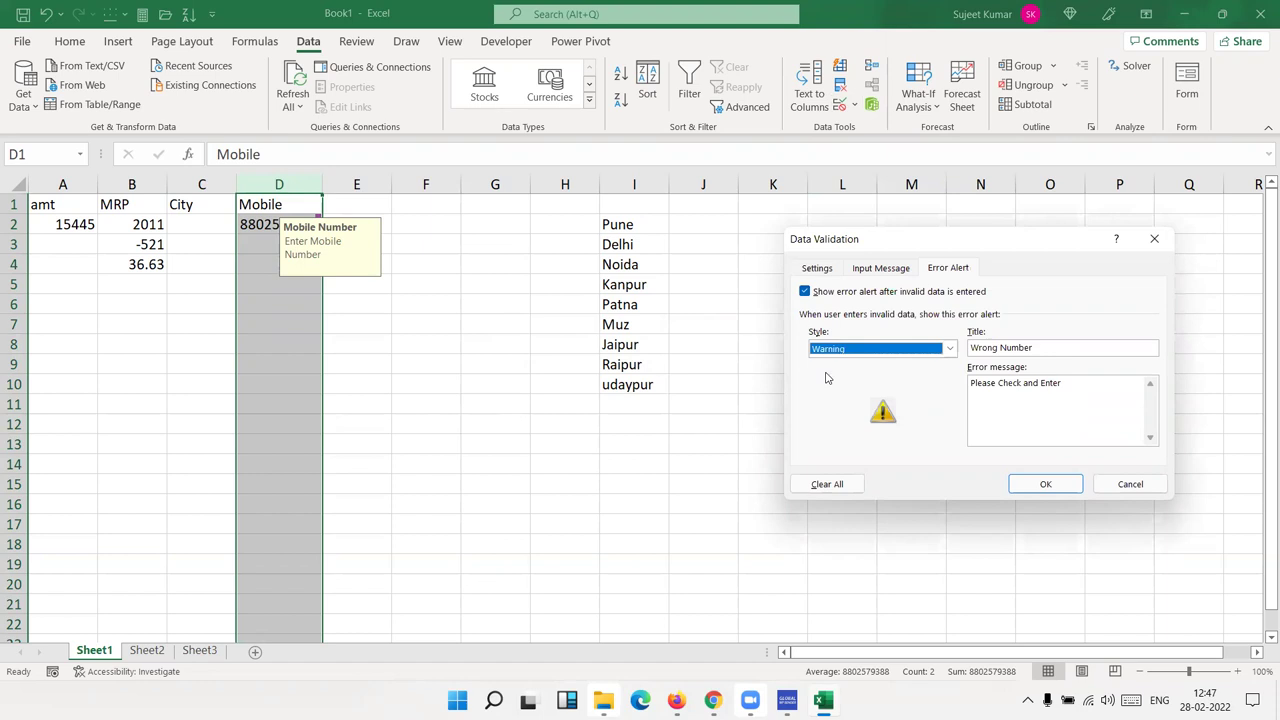
{"action": "left_click", "coordinate": [1045, 485]}
- Enter 154 in D3 and accept it despite the warning
{"action": "left_click", "coordinate": [265, 240]}
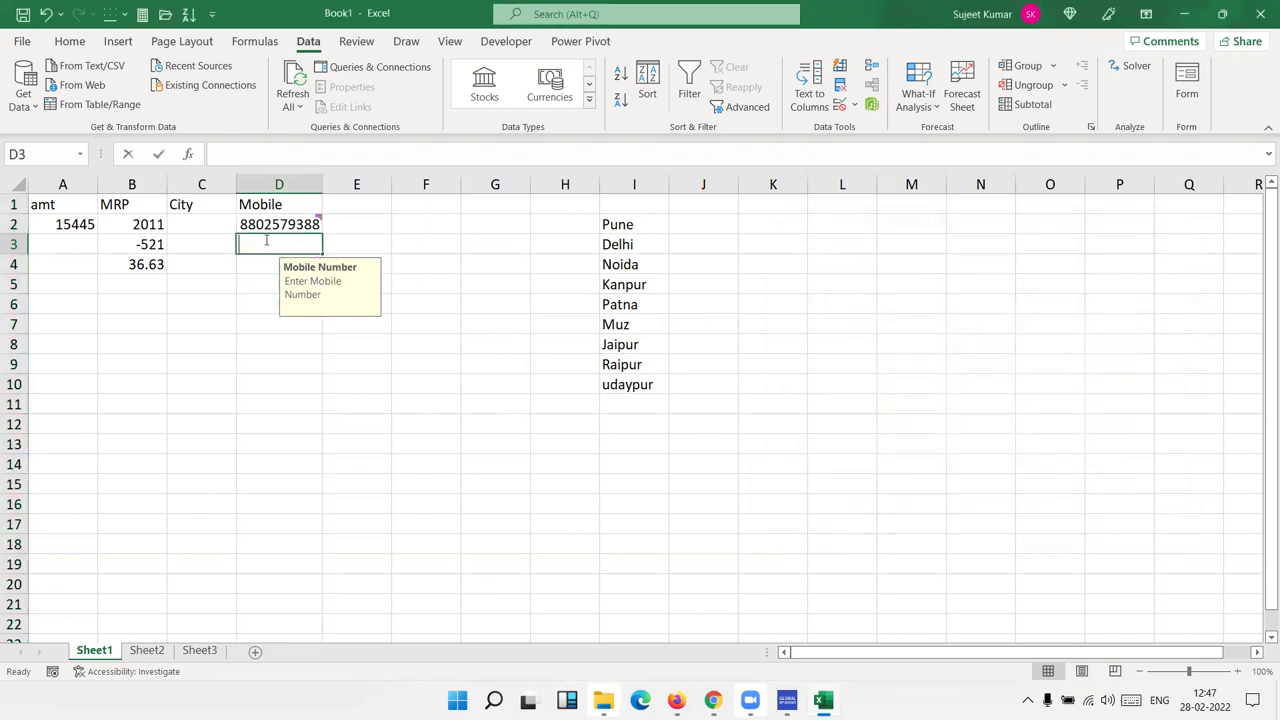
{"action": "type", "text": "154"}
{"action": "key", "text": "Return"}
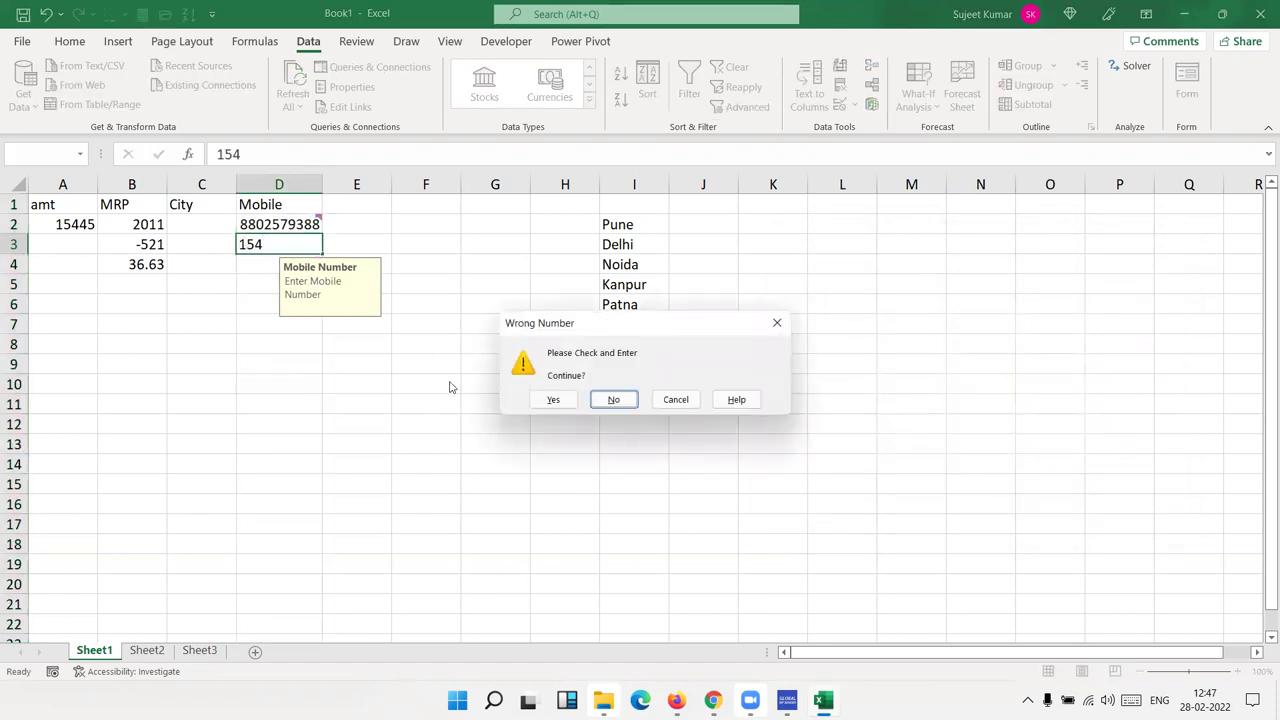
{"action": "left_click", "coordinate": [540, 399]}
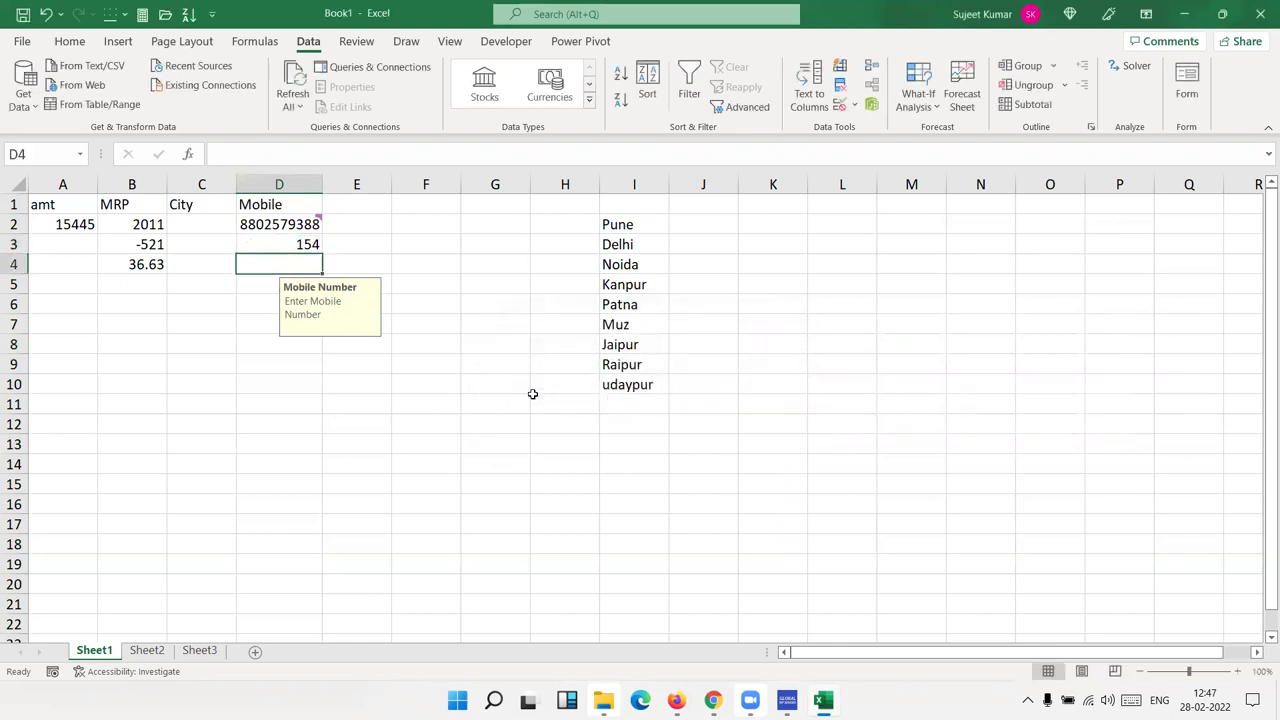
{"action": "left_click", "coordinate": [278, 184]}
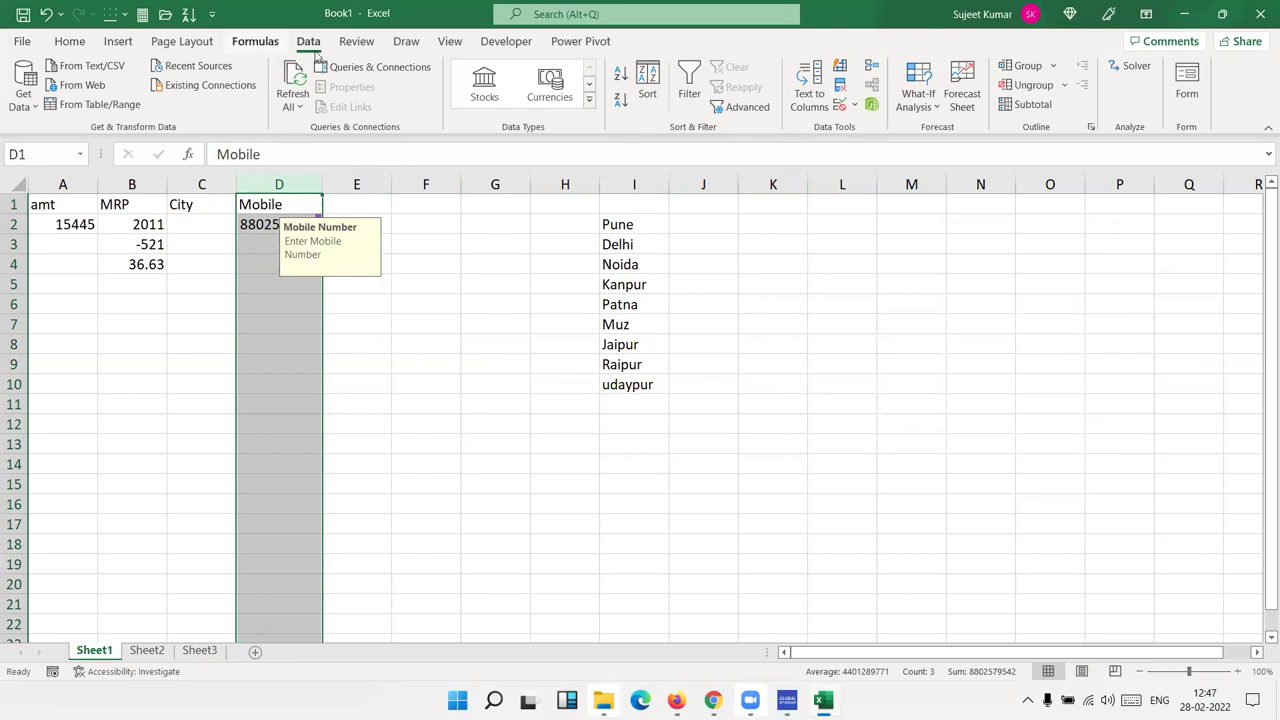
- Change the Mobile column's error alert style to Information
{"action": "left_click", "coordinate": [840, 104]}
{"action": "left_click", "coordinate": [859, 352]}
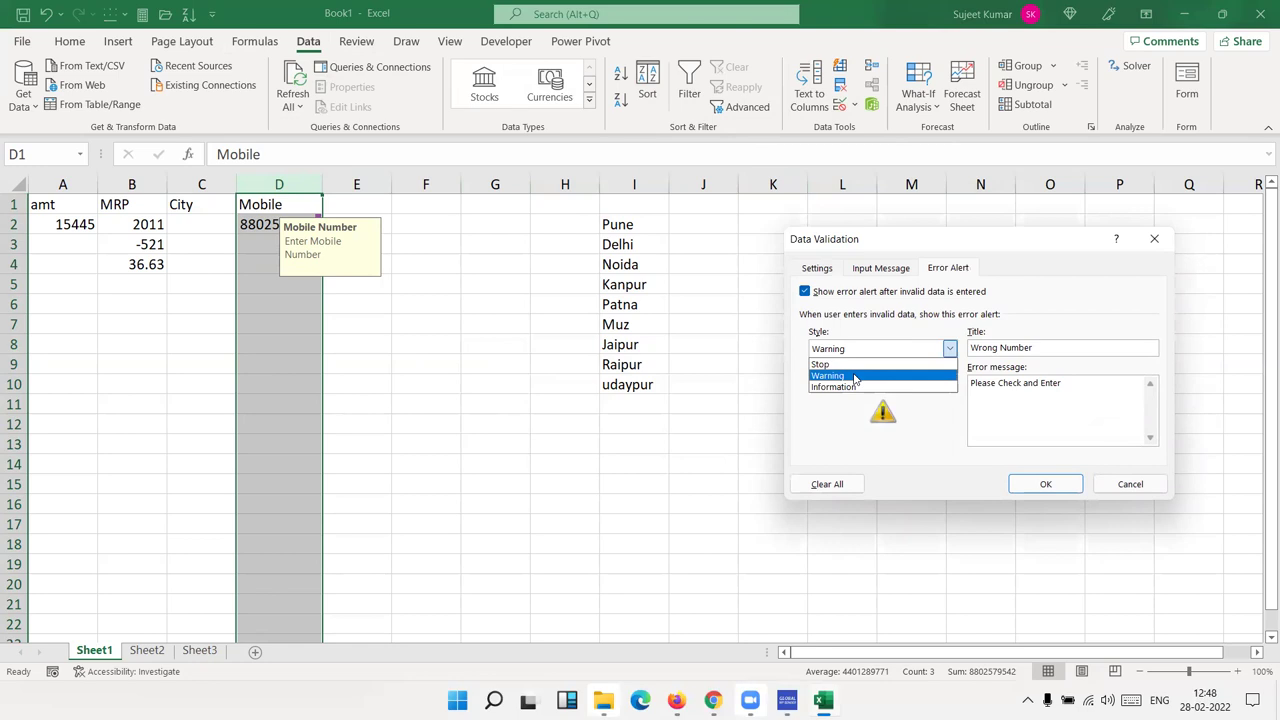
{"action": "left_click", "coordinate": [854, 387]}
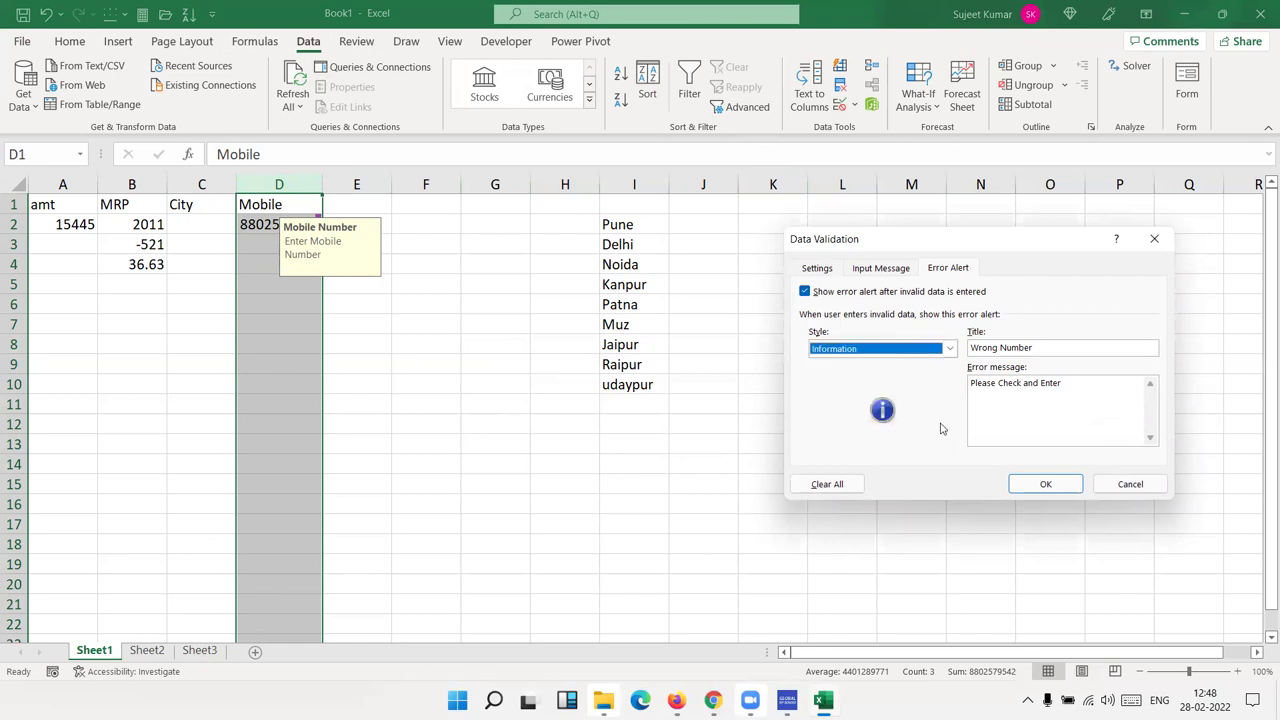
{"action": "left_click", "coordinate": [1046, 484]}
- Enter 154 in D4 and 4545 in D5, accepting the information alerts
{"action": "left_click", "coordinate": [274, 244]}
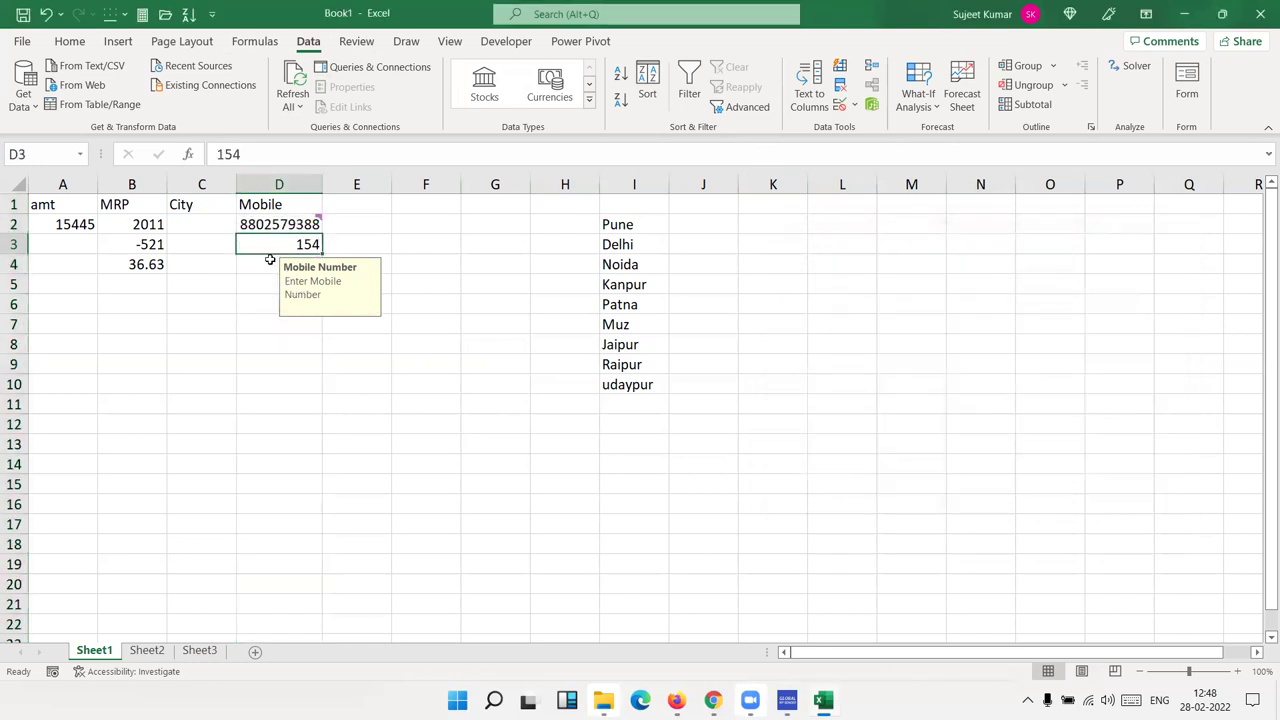
{"action": "left_click", "coordinate": [270, 262]}
{"action": "type", "text": "154"}
{"action": "key", "text": "Return"}
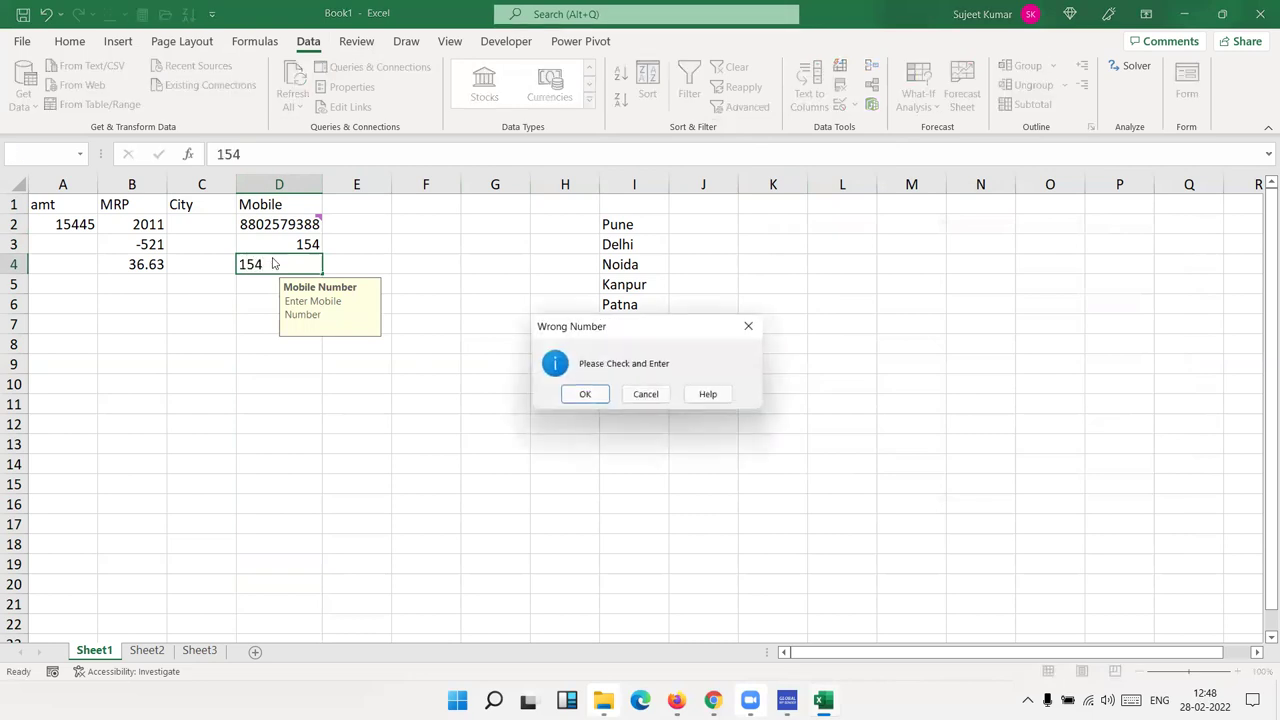
{"action": "key", "text": "Return"}
{"action": "type", "text": "4545"}
{"action": "key", "text": "Return"}
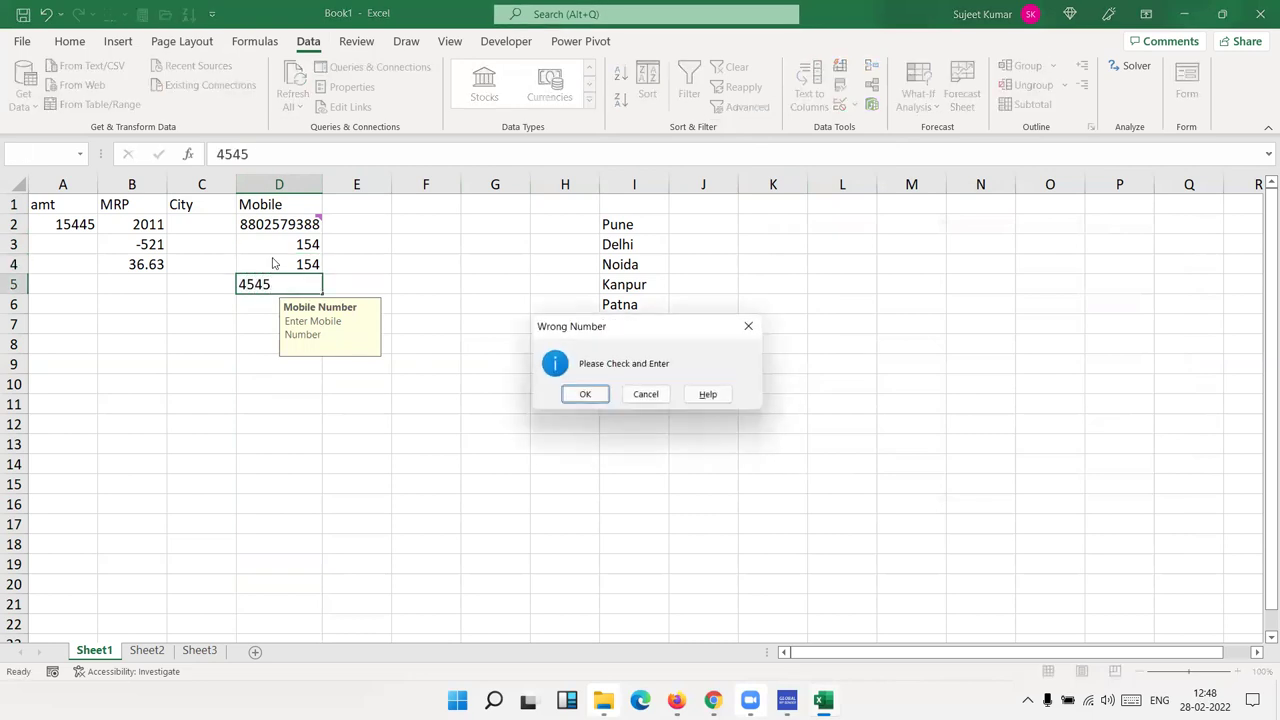
{"action": "key", "text": "Return"}
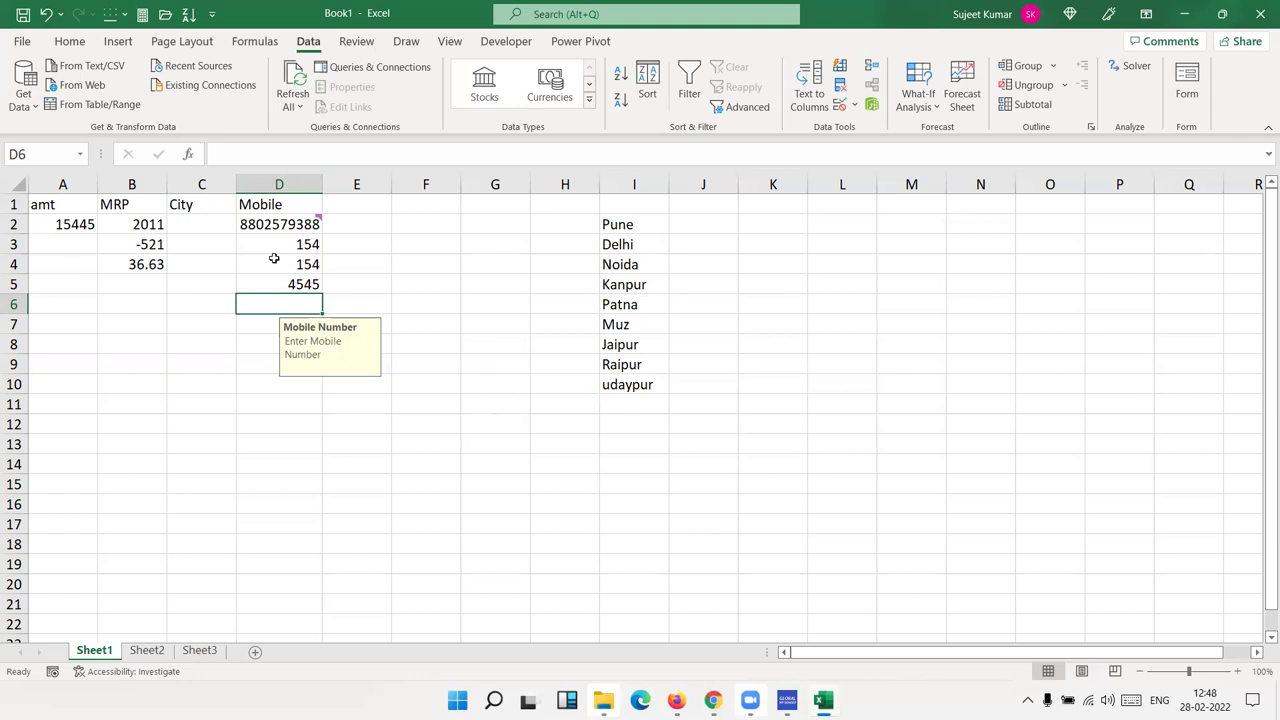
- Discard a stray F1 entry and enter 212 in D6 despite the alert
{"action": "left_click", "coordinate": [428, 204]}
{"action": "type", "text": "a/"}
{"action": "key", "text": "Escape"}
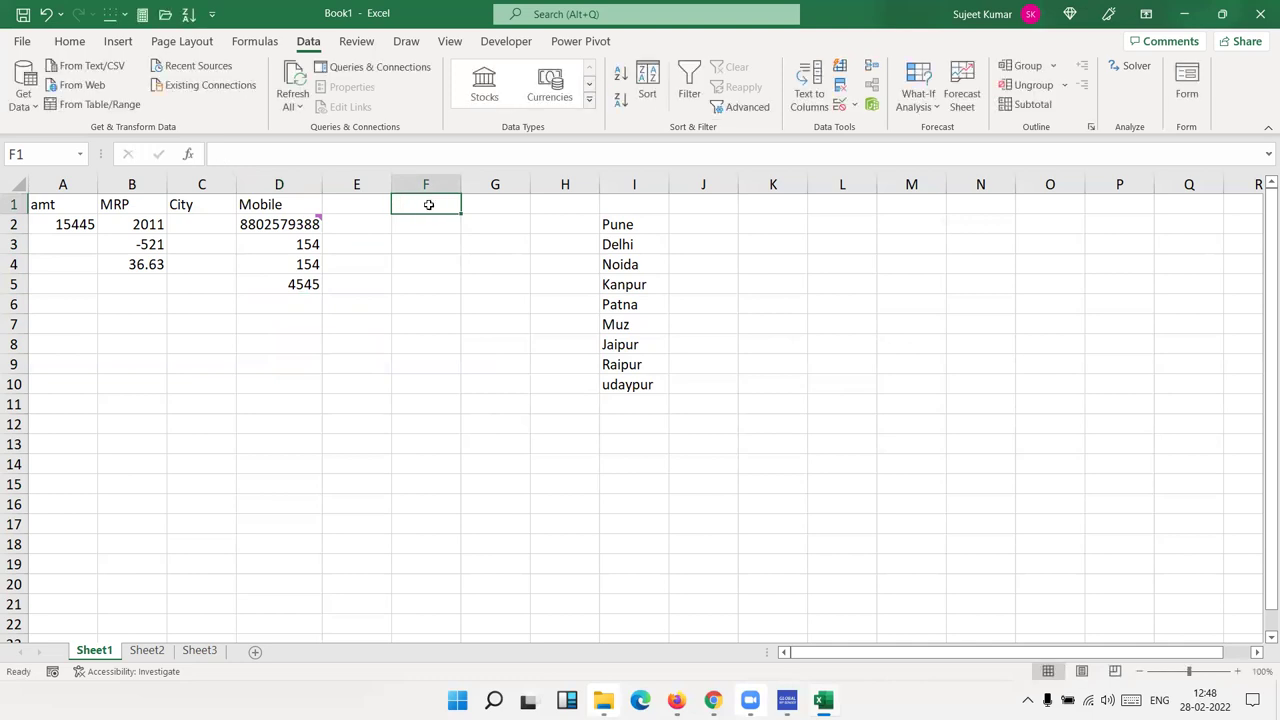
{"action": "key", "text": "Left"}
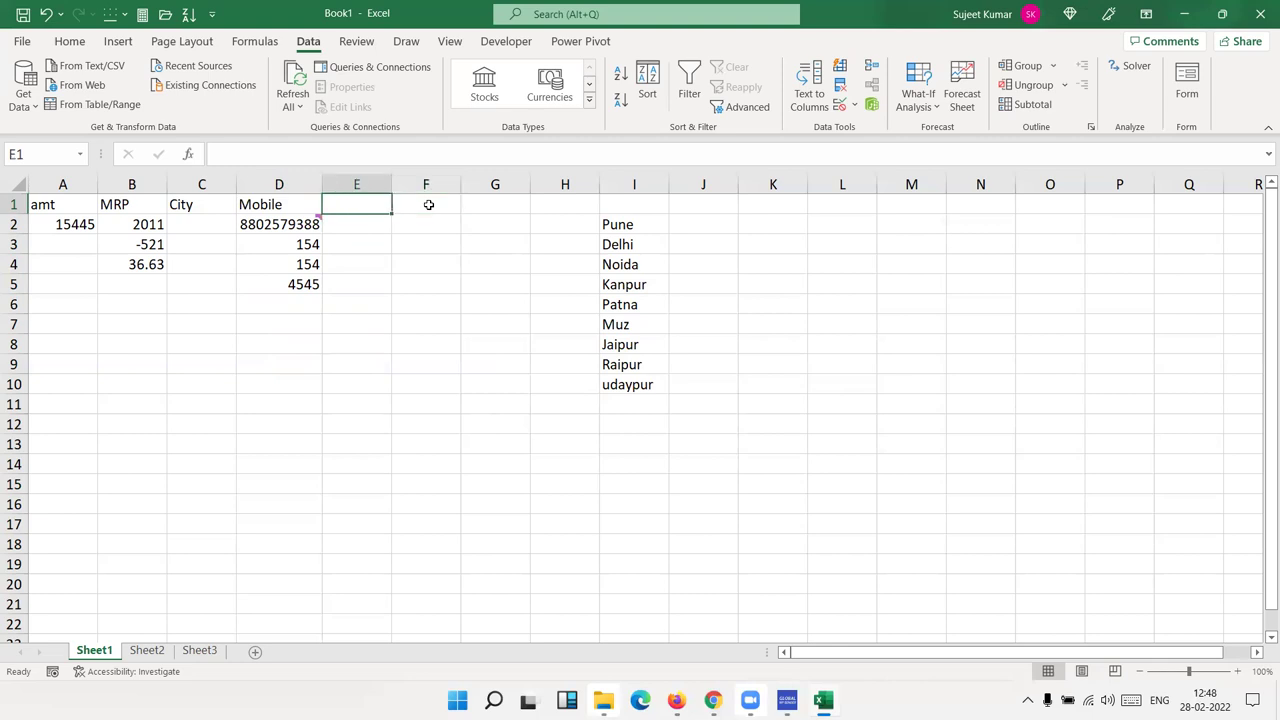
{"action": "key", "text": "Left"}
{"action": "key", "text": "Left"}
{"action": "key", "text": "Down"}
{"action": "key", "text": "Down"}
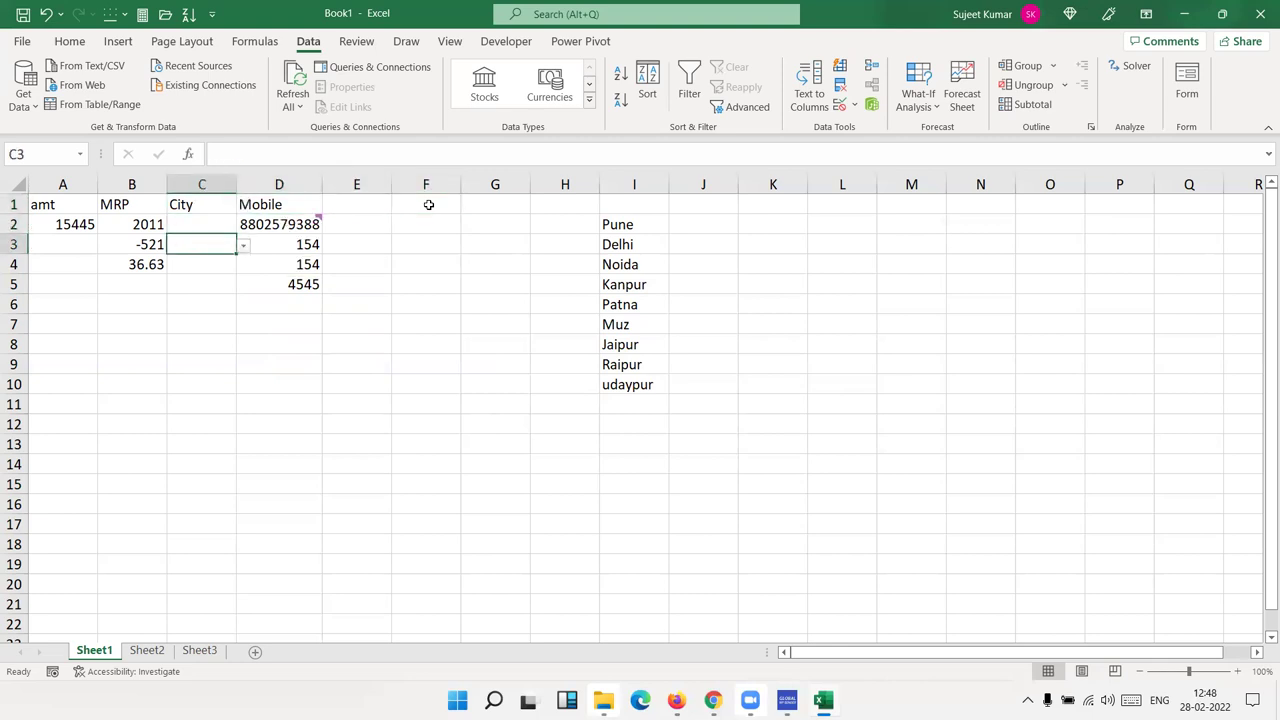
{"action": "key", "text": "Right"}
{"action": "key", "text": "Down"}
{"action": "key", "text": "Down"}
{"action": "key", "text": "Down"}
{"action": "type", "text": "212"}
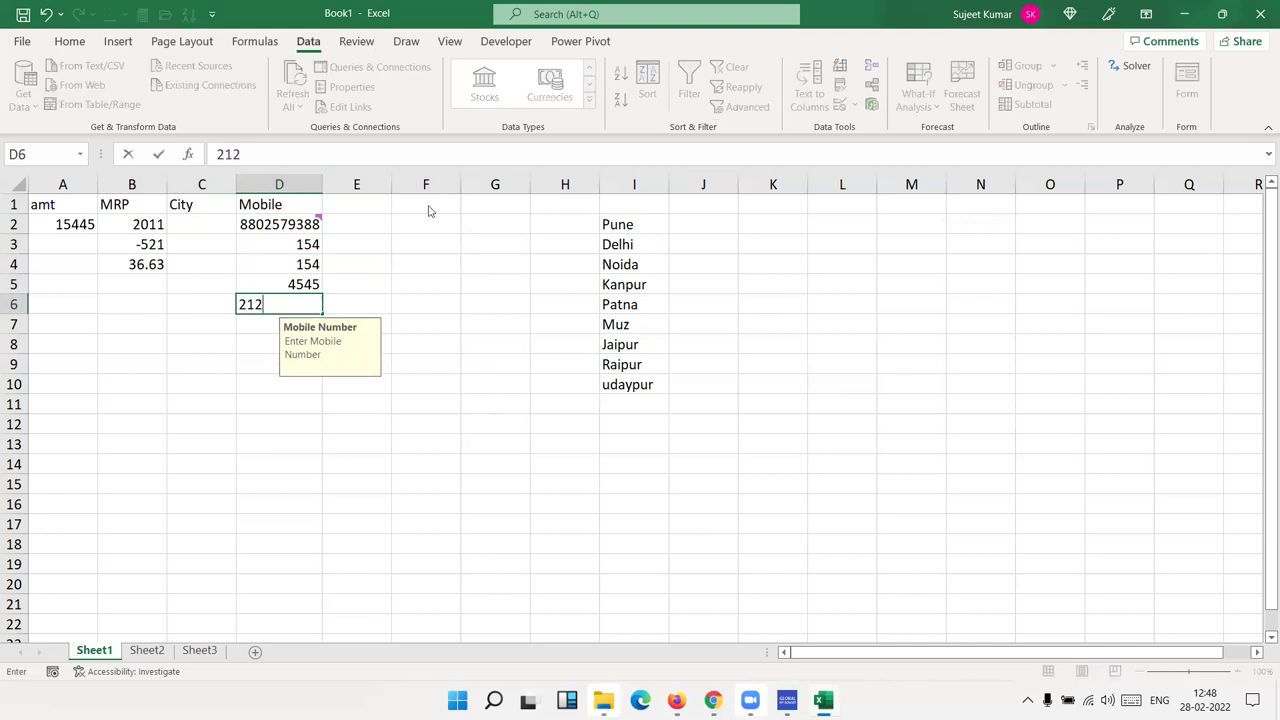
{"action": "key", "text": "Return"}
{"action": "key", "text": "Return"}
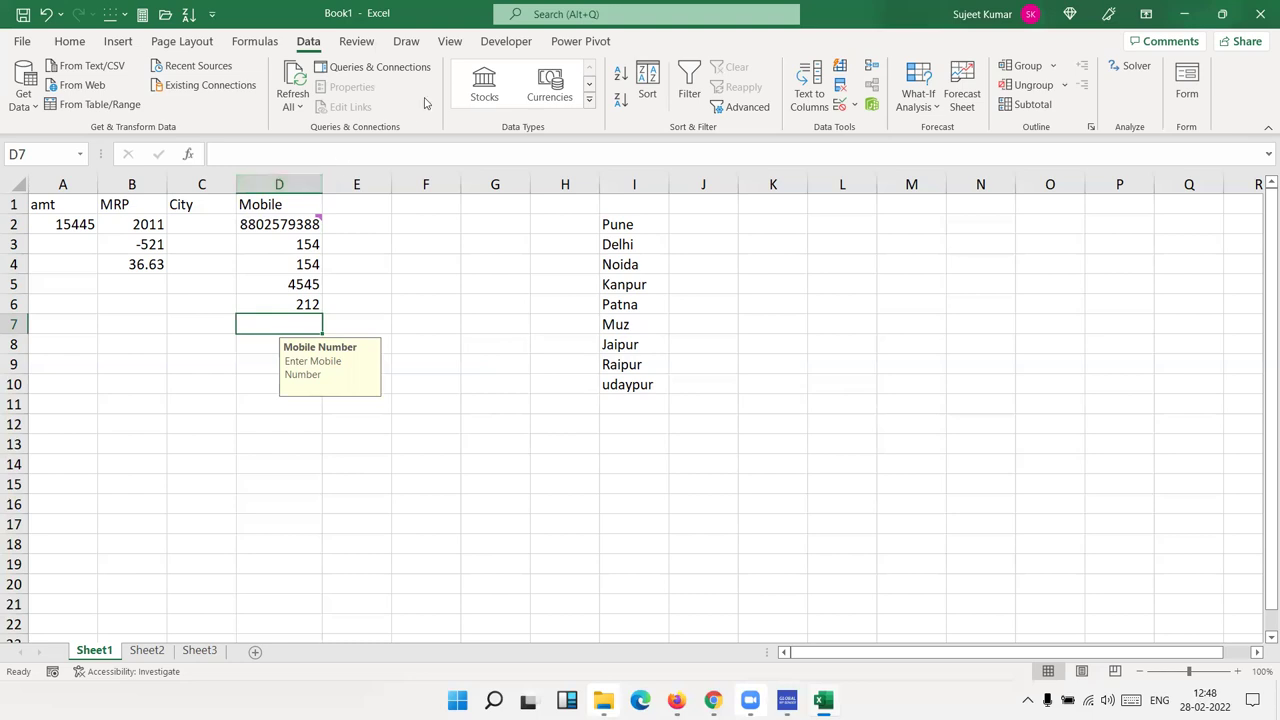
{"action": "left_click", "coordinate": [646, 226]}
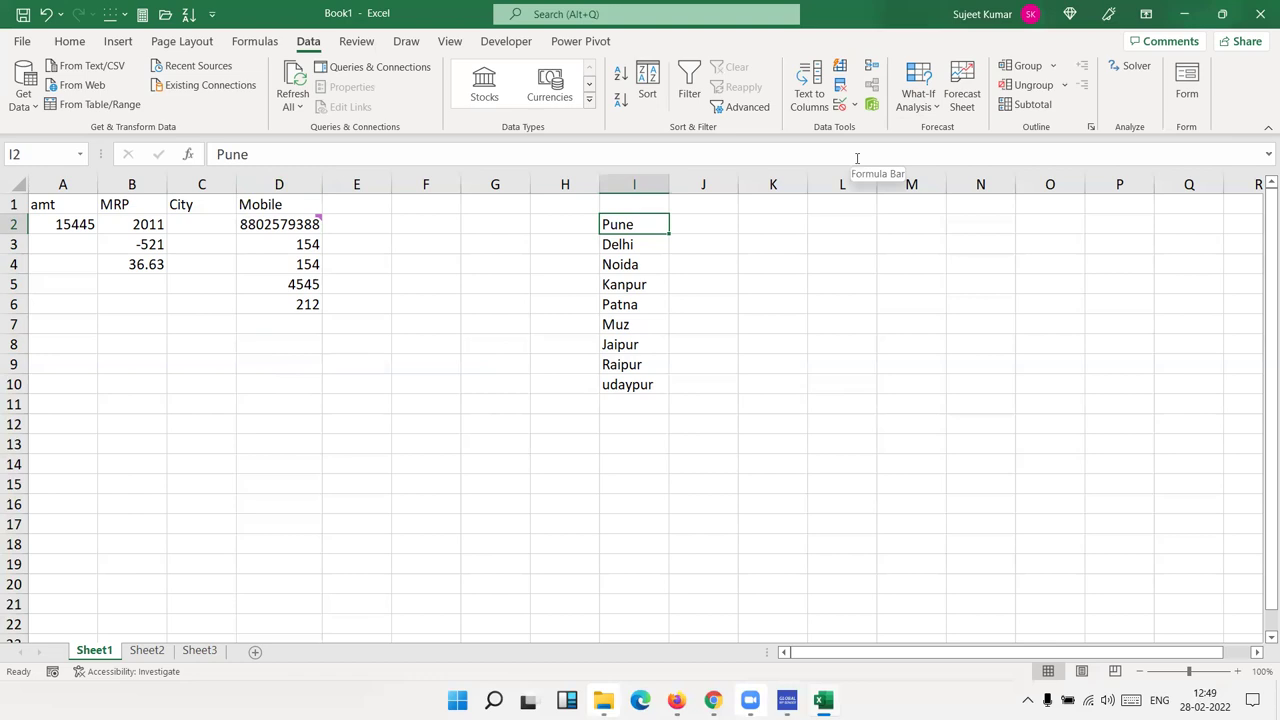
{"action": "left_click", "coordinate": [428, 206]}
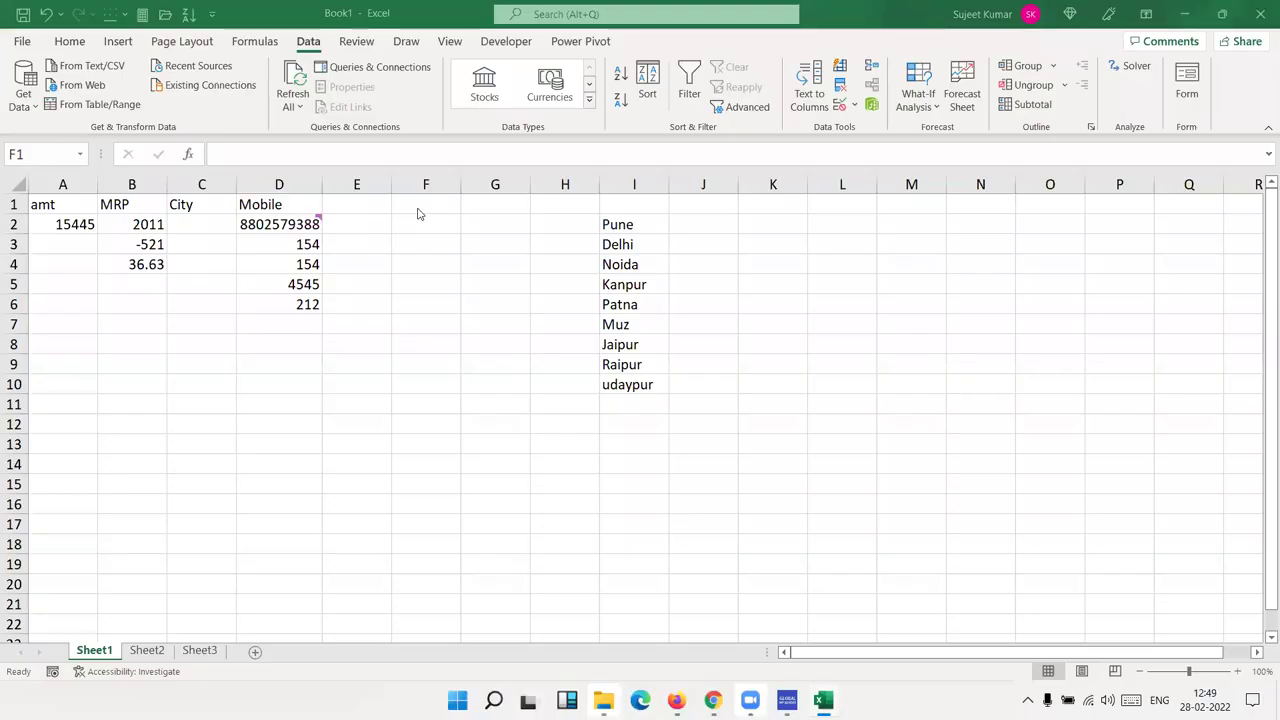
- Enter the heading 'A/c' in cell F1
{"action": "left_click", "coordinate": [418, 204]}
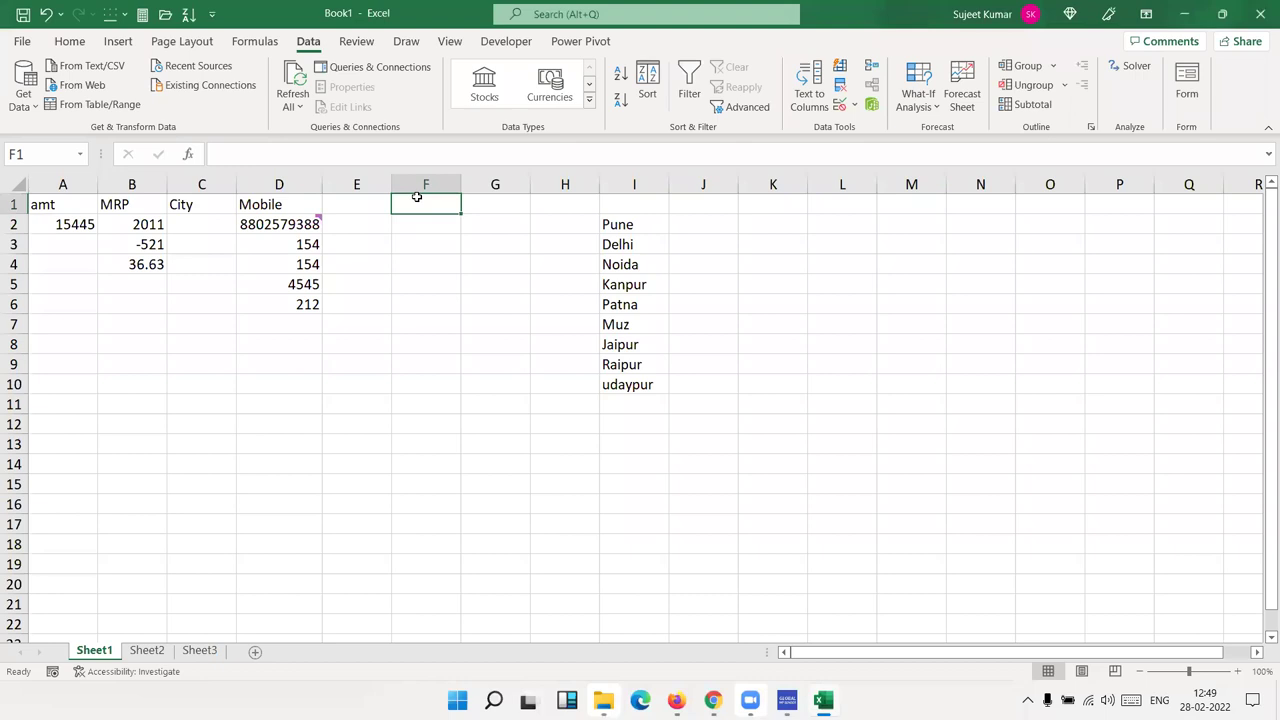
{"action": "type", "text": "a/c"}
{"action": "key", "text": "Return"}
{"action": "left_click", "coordinate": [416, 200]}
{"action": "type", "text": "A/c"}
{"action": "key", "text": "Return"}
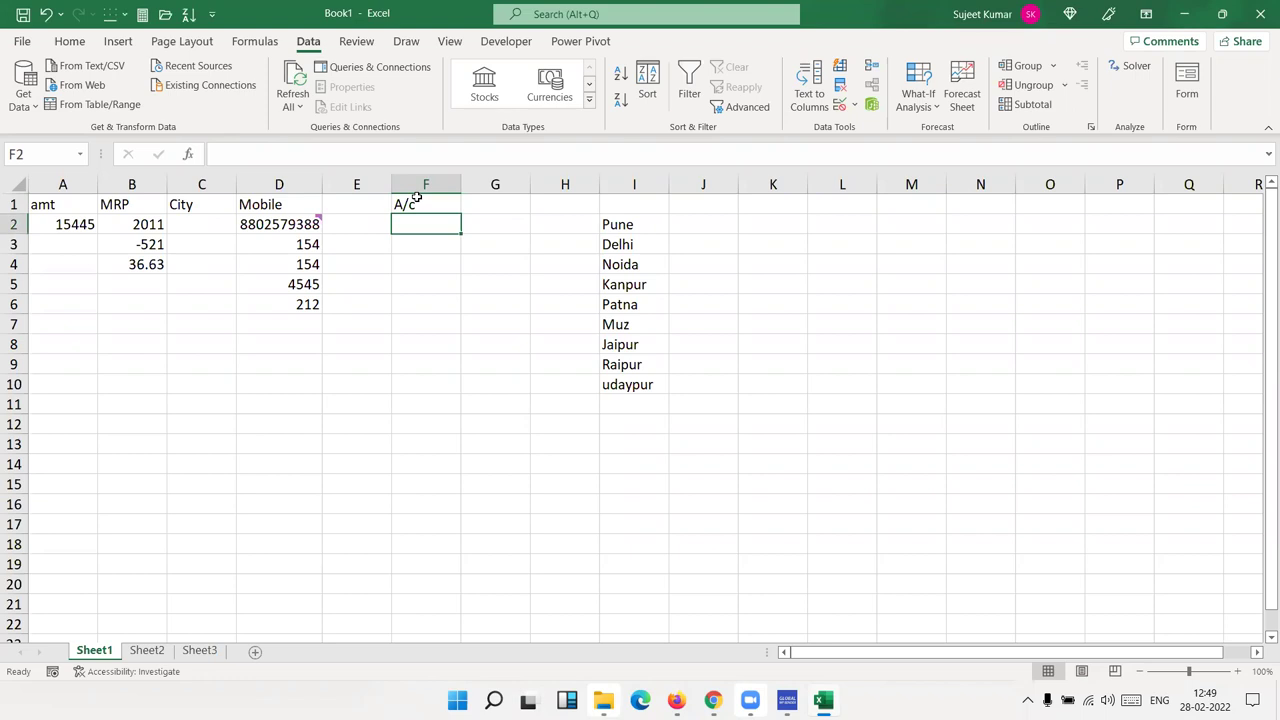
- Enter the value 1 in F2 and in F4
{"action": "type", "text": "1"}
{"action": "key", "text": "Return"}
{"action": "key", "text": "Return"}
{"action": "type", "text": "1"}
{"action": "key", "text": "Return"}
- Highlight duplicate values in column F with the light red format
{"action": "left_click", "coordinate": [424, 184]}
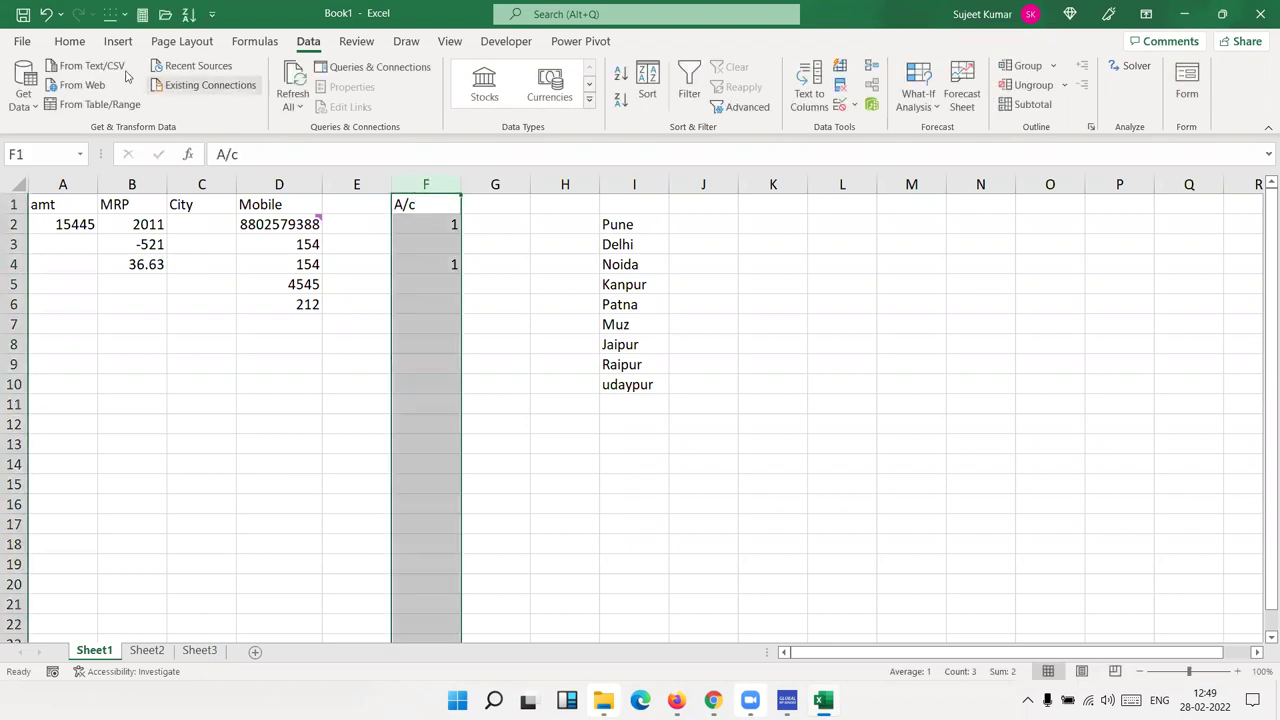
{"action": "left_click", "coordinate": [69, 41]}
{"action": "left_click", "coordinate": [684, 112]}
{"action": "mouse_move", "coordinate": [732, 140]}
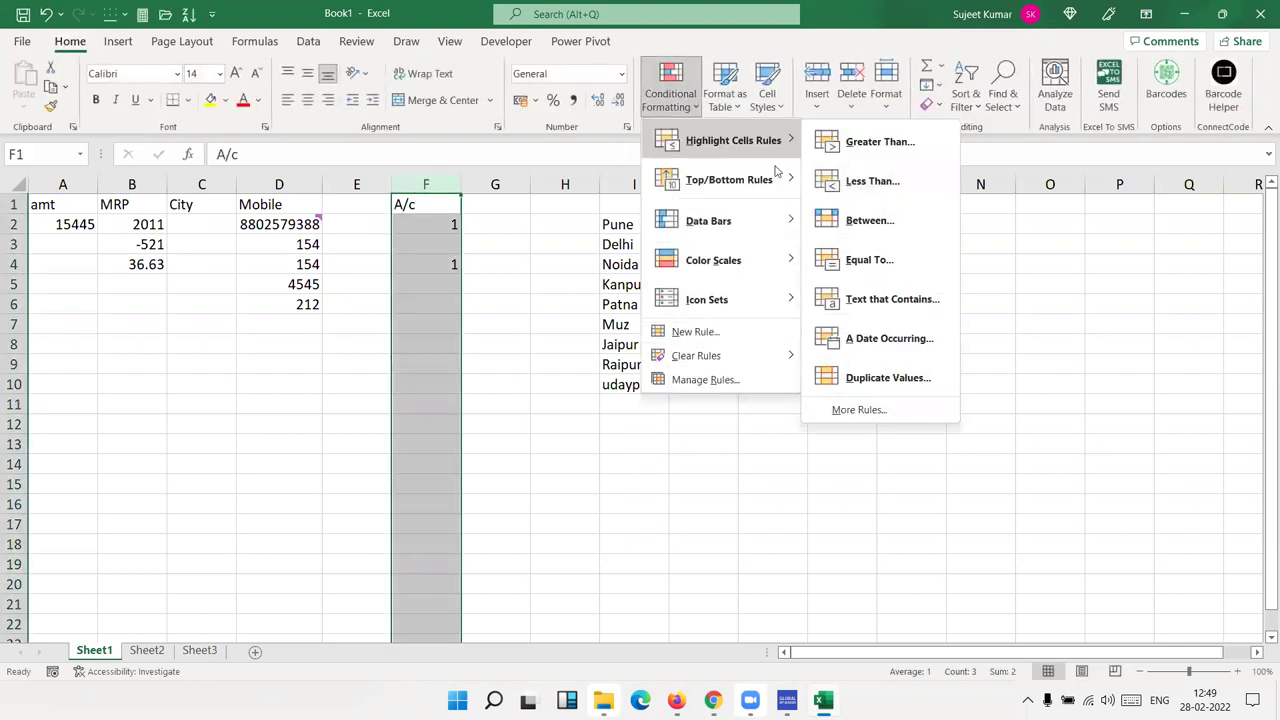
{"action": "left_click", "coordinate": [877, 377]}
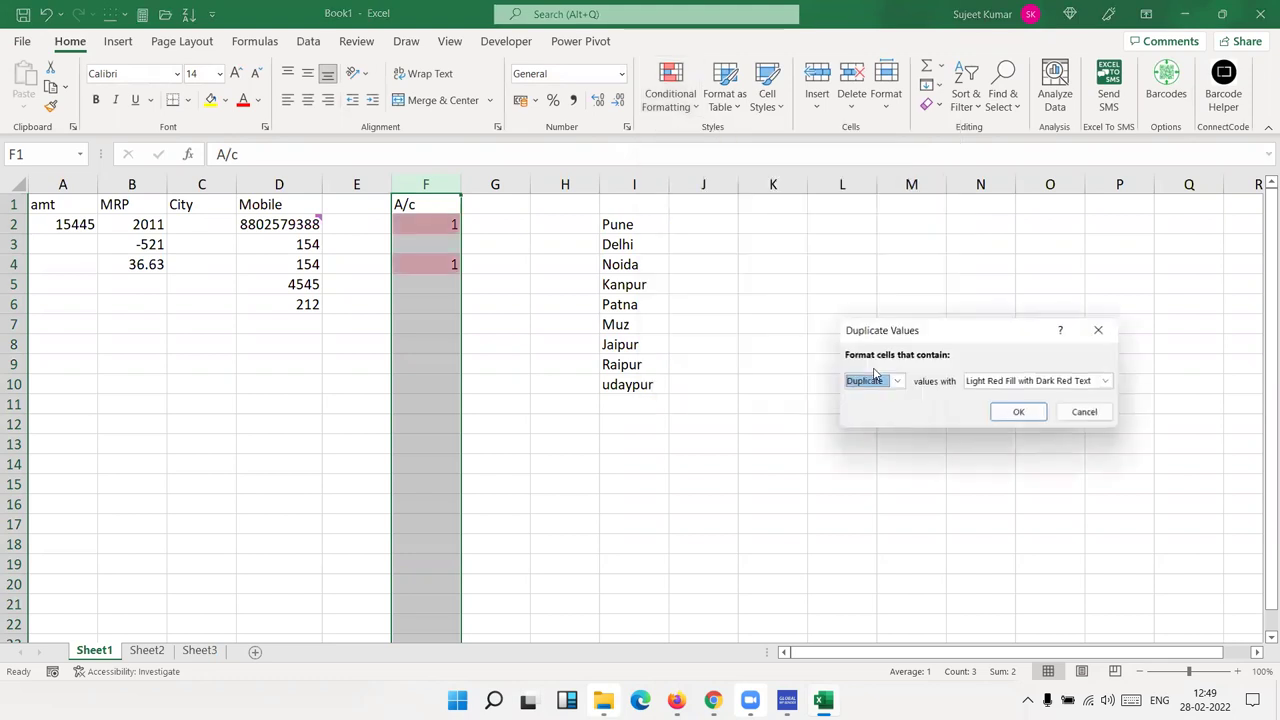
{"action": "key", "text": "Return"}
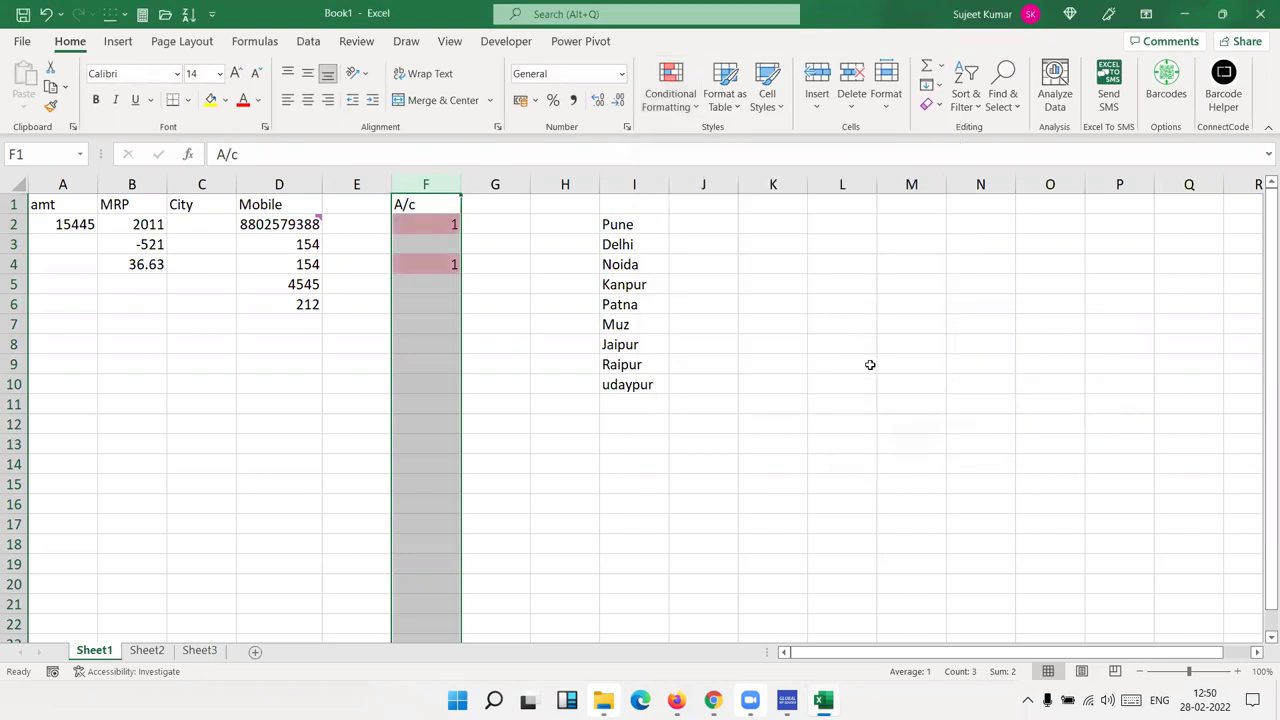
- Remove duplicate values from column F and dismiss the result message
{"action": "left_click", "coordinate": [308, 41]}
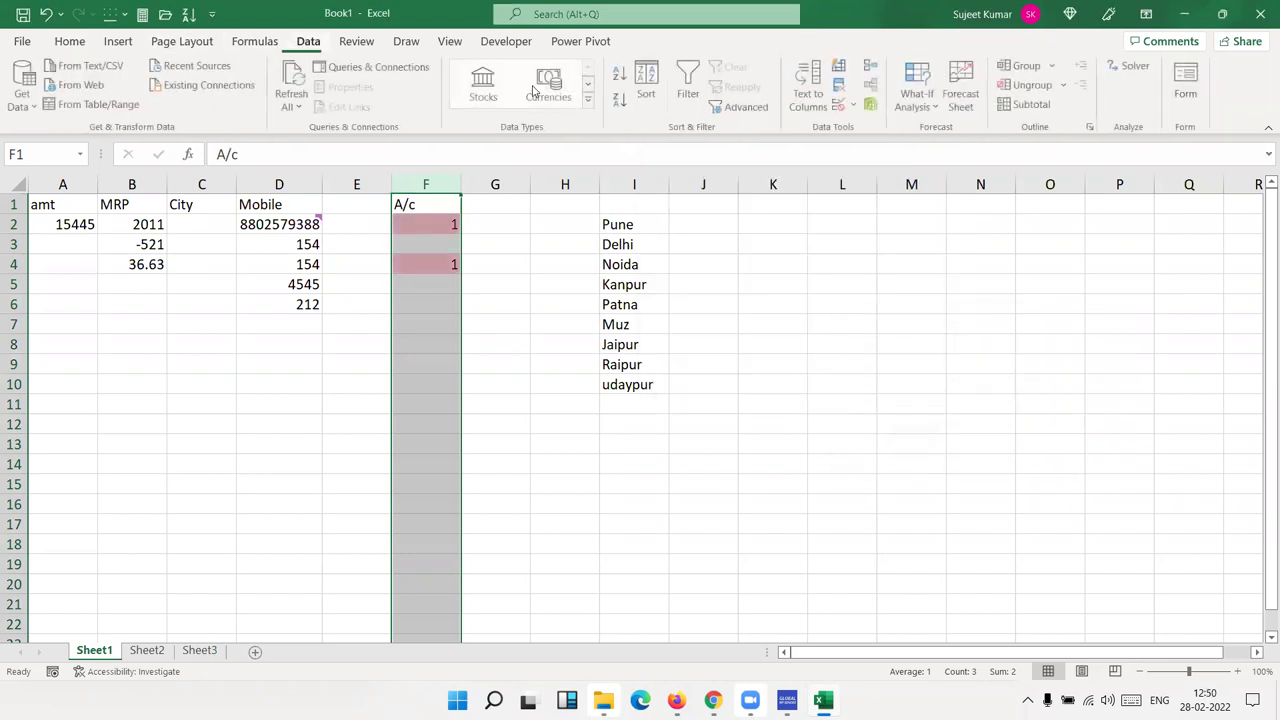
{"action": "left_click", "coordinate": [840, 88]}
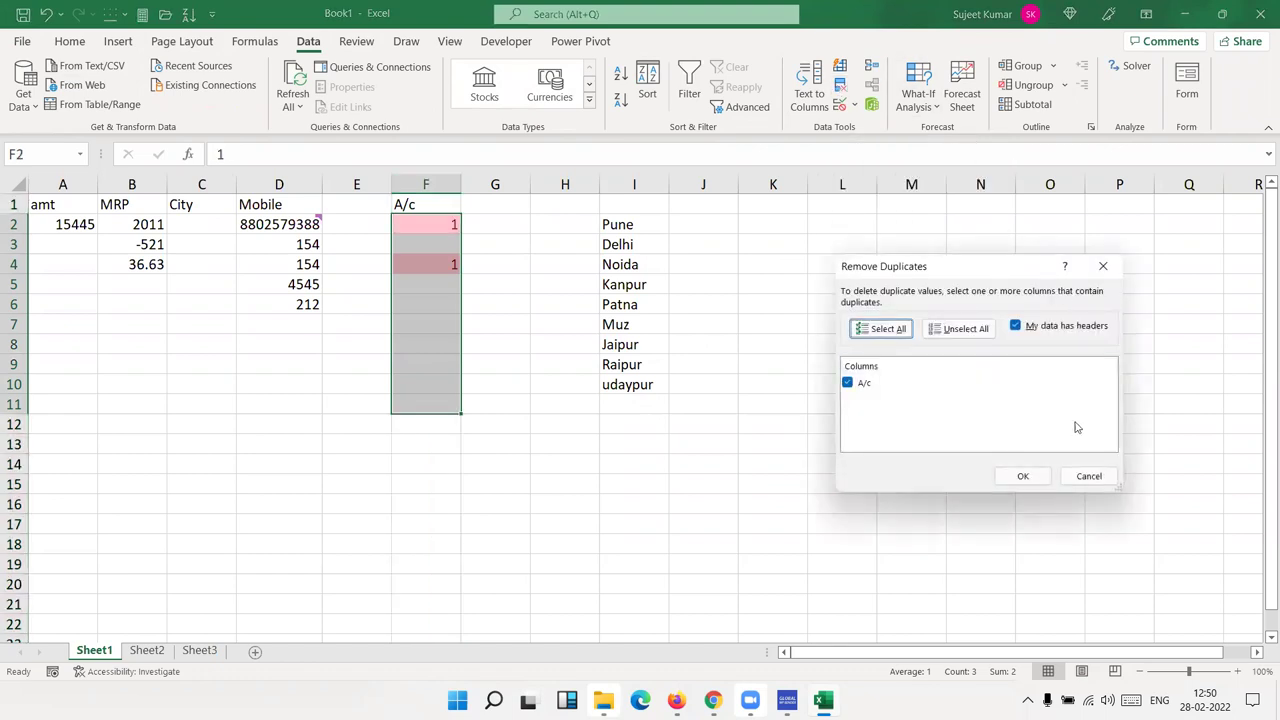
{"action": "left_click", "coordinate": [1035, 484]}
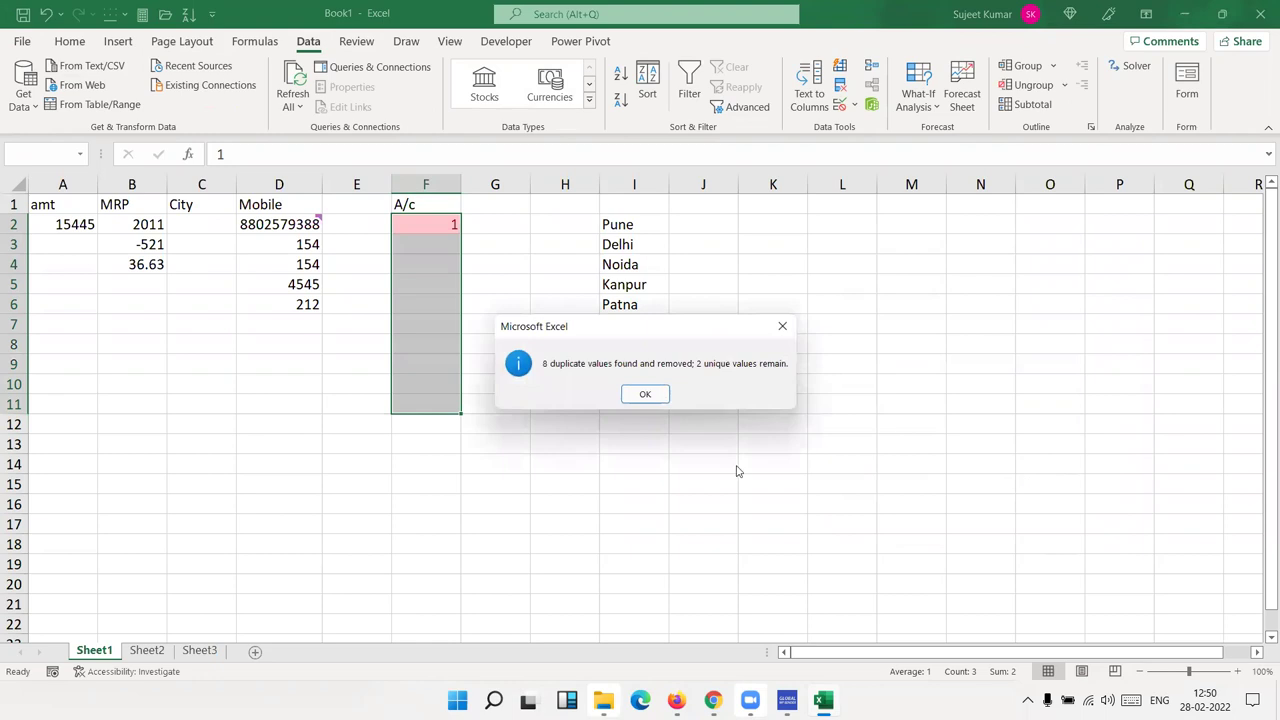
{"action": "left_click", "coordinate": [645, 393]}
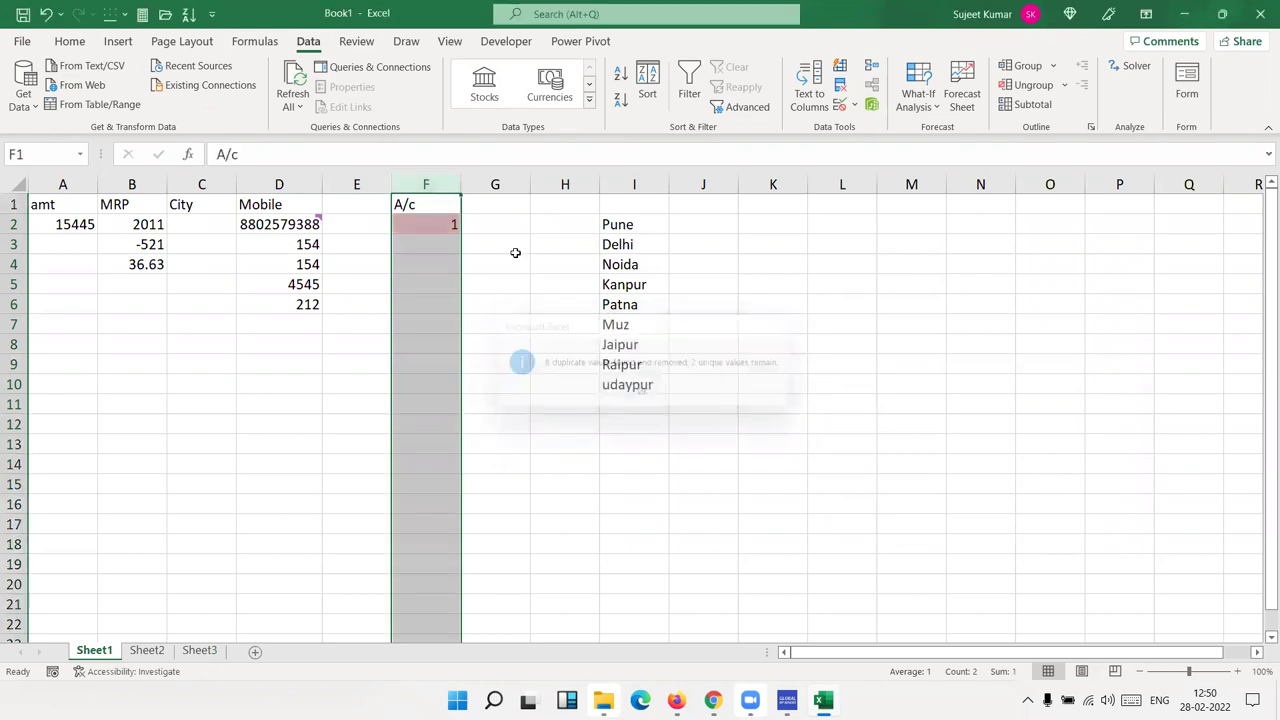
- Re-enter 1 in F4, cancelling a stray 3 in F5
{"action": "left_click", "coordinate": [442, 268]}
{"action": "left_click", "coordinate": [437, 188]}
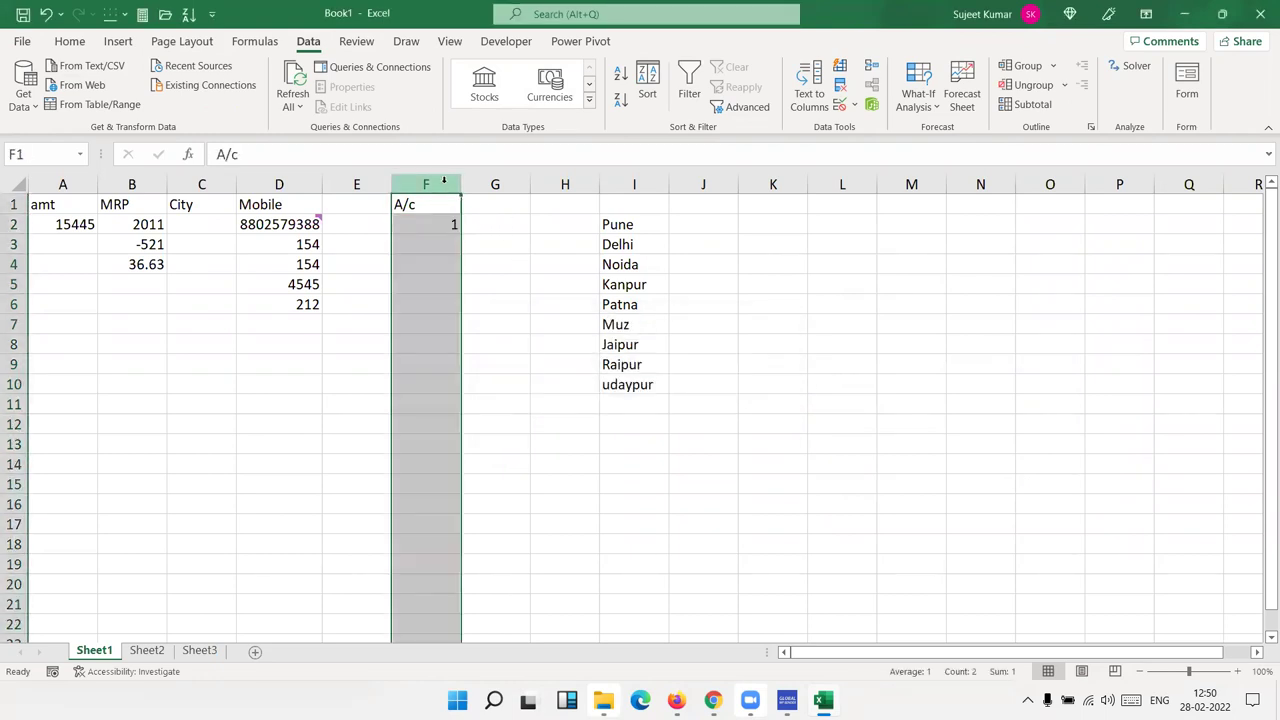
{"action": "left_click", "coordinate": [440, 268]}
{"action": "type", "text": "1"}
{"action": "key", "text": "Return"}
{"action": "type", "text": "3"}
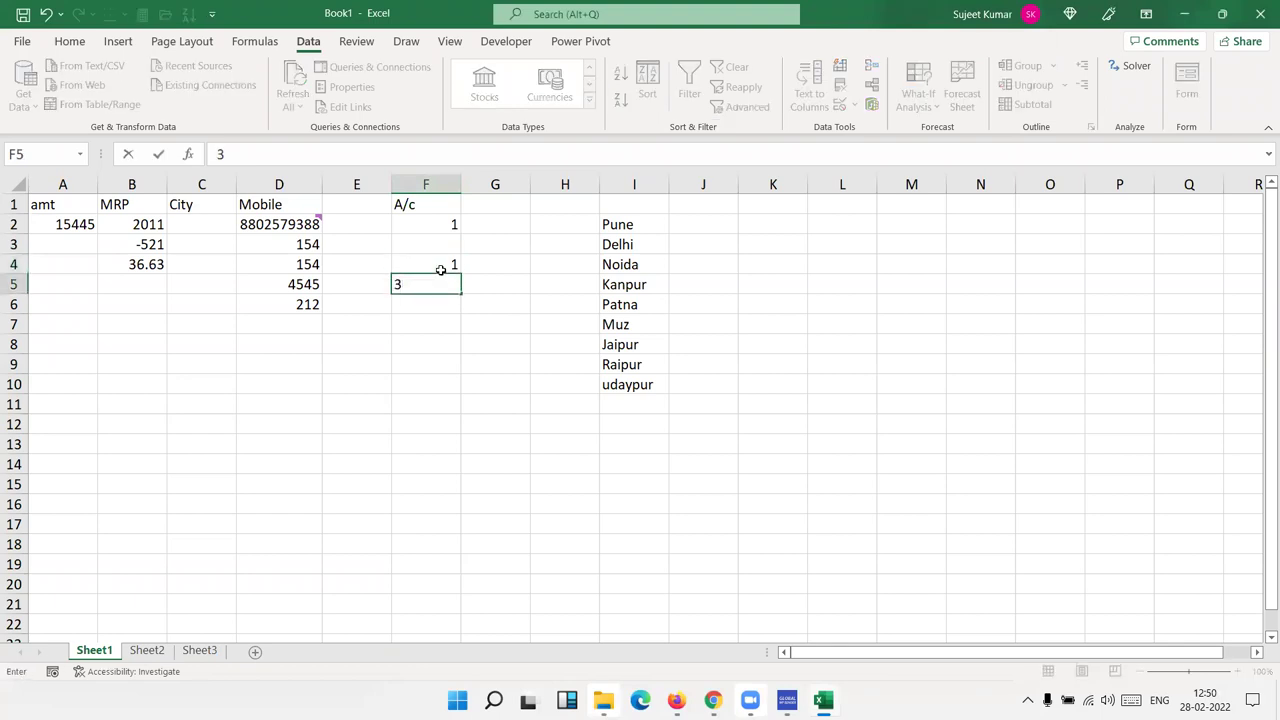
{"action": "key", "text": "Escape"}
{"action": "left_click", "coordinate": [440, 268]}
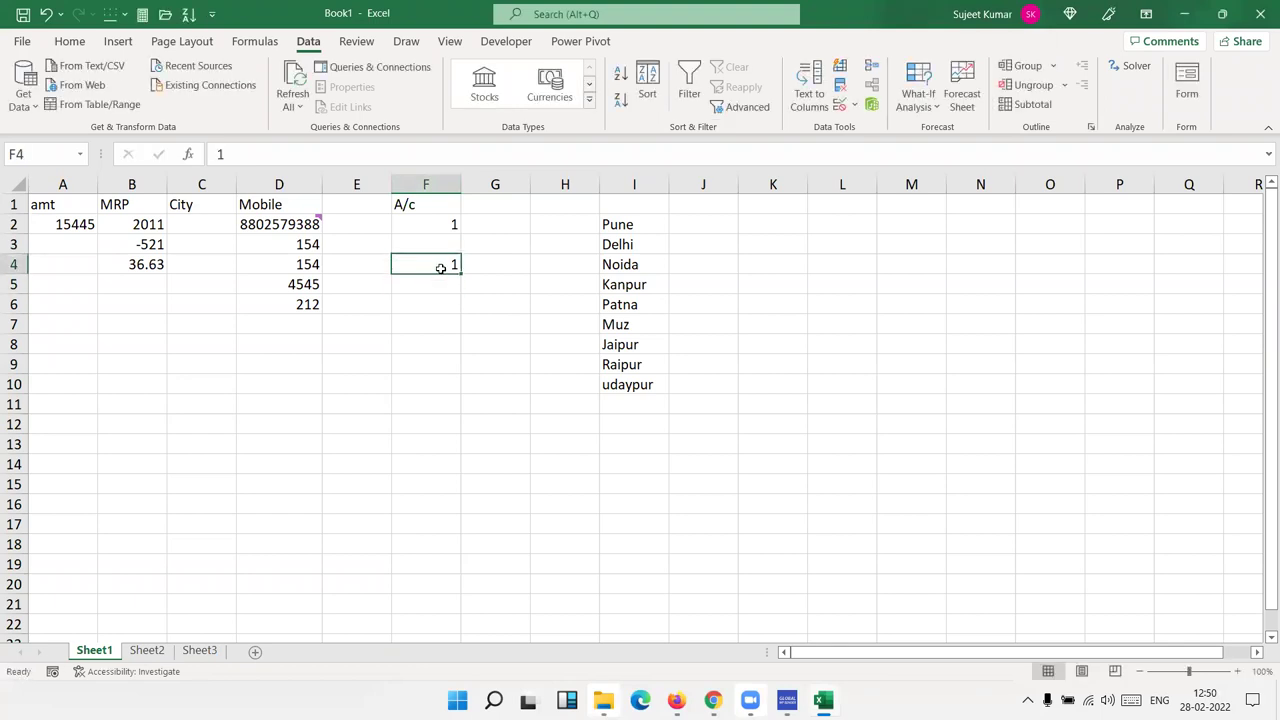
{"action": "key", "text": "Up"}
{"action": "key", "text": "Up"}
{"action": "key", "text": "Up"}
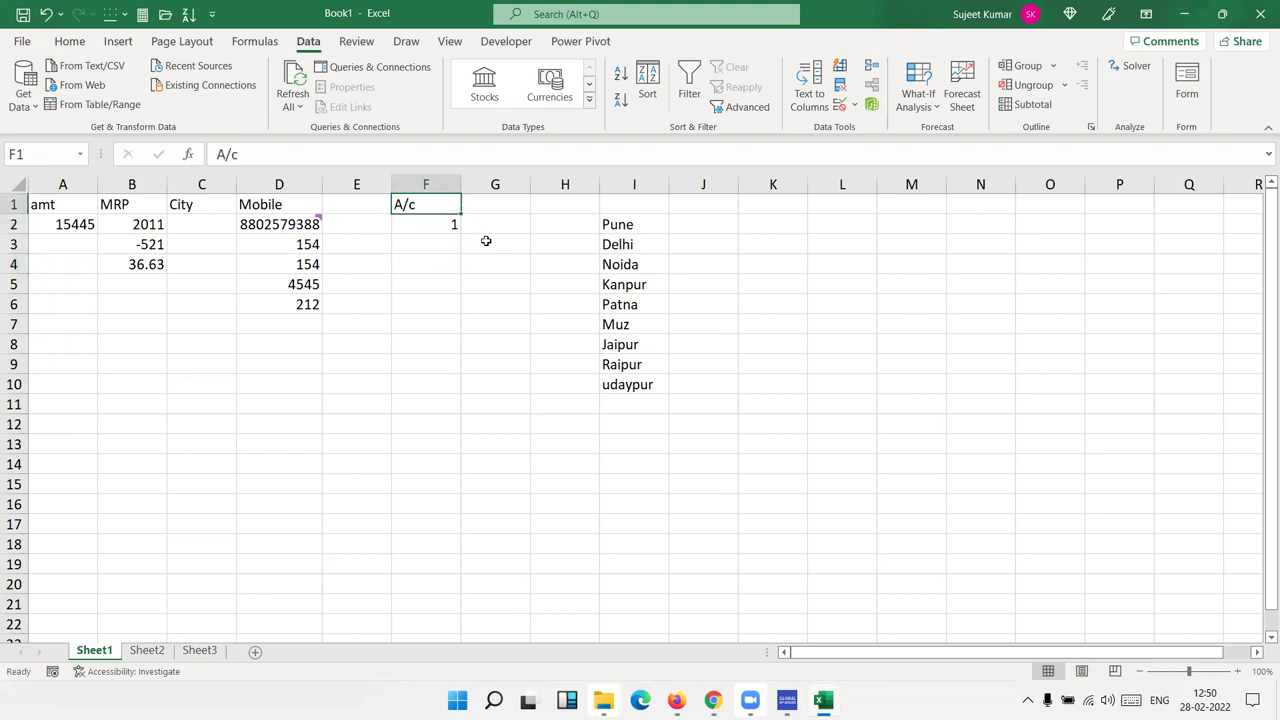
- Give F2 a Custom validation rule with formula =countif(f:f,f2)=1
{"action": "left_click", "coordinate": [446, 226]}
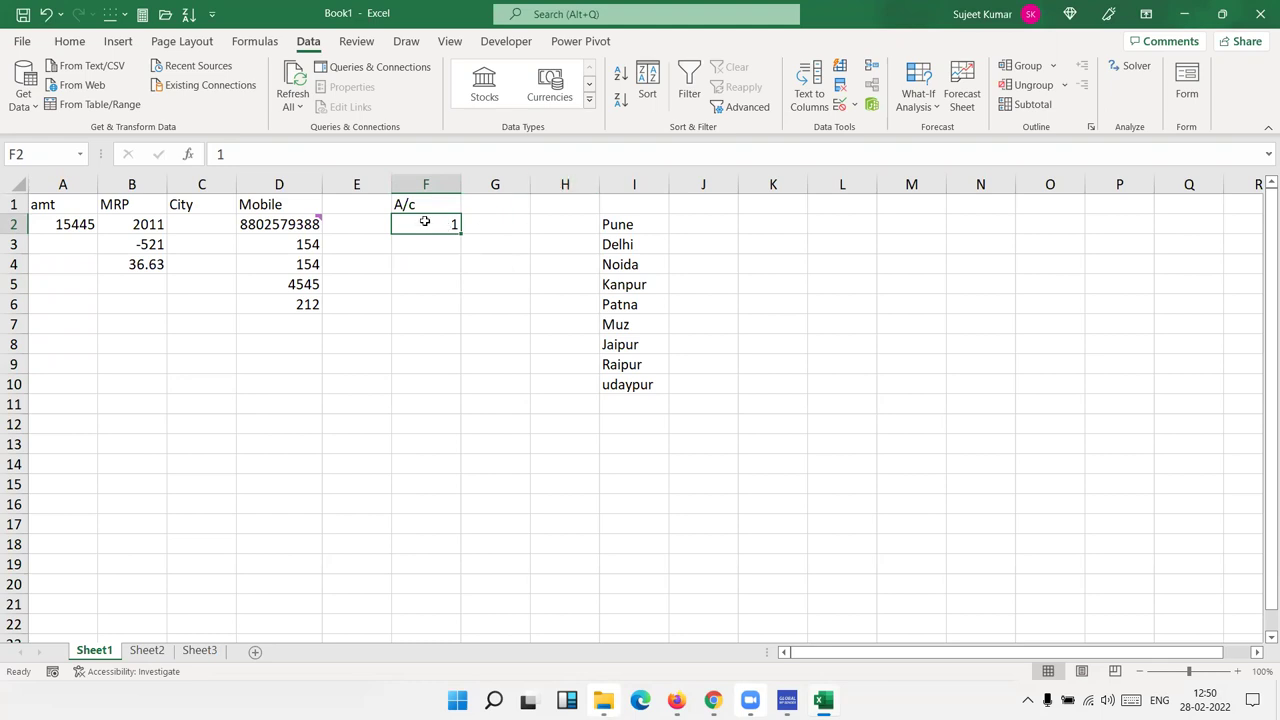
{"action": "left_click", "coordinate": [838, 106]}
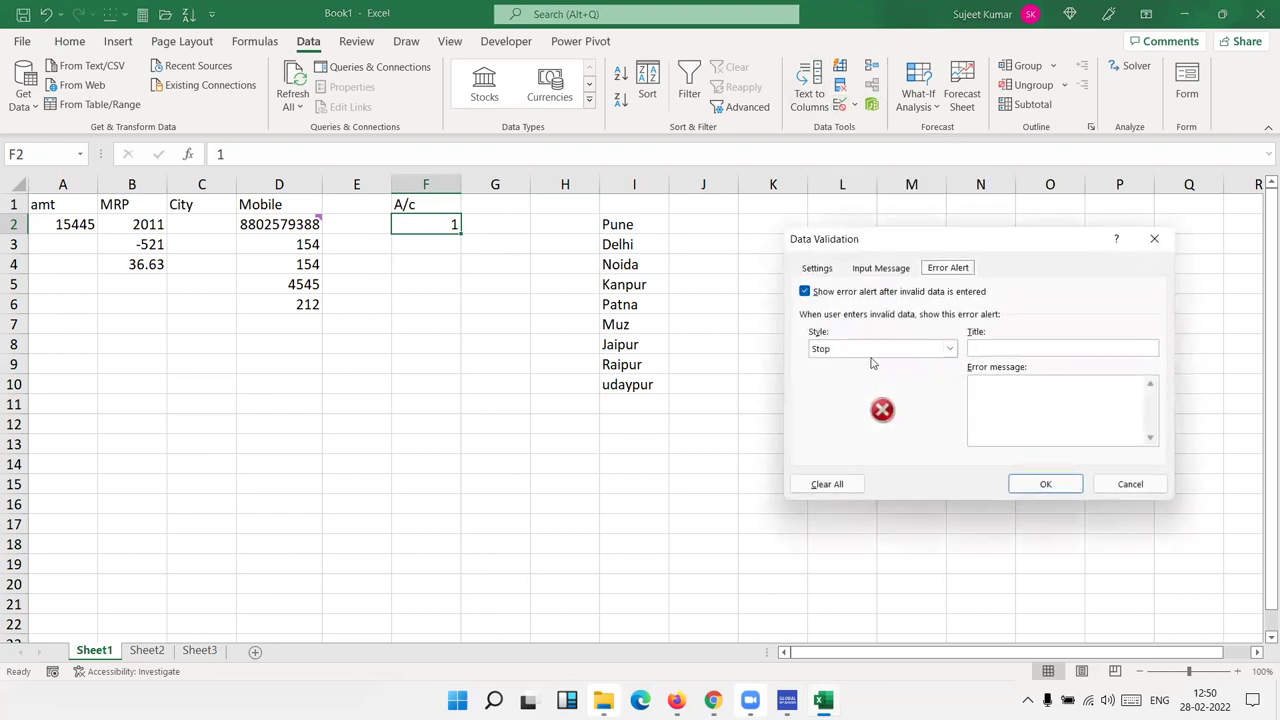
{"action": "left_click", "coordinate": [817, 268]}
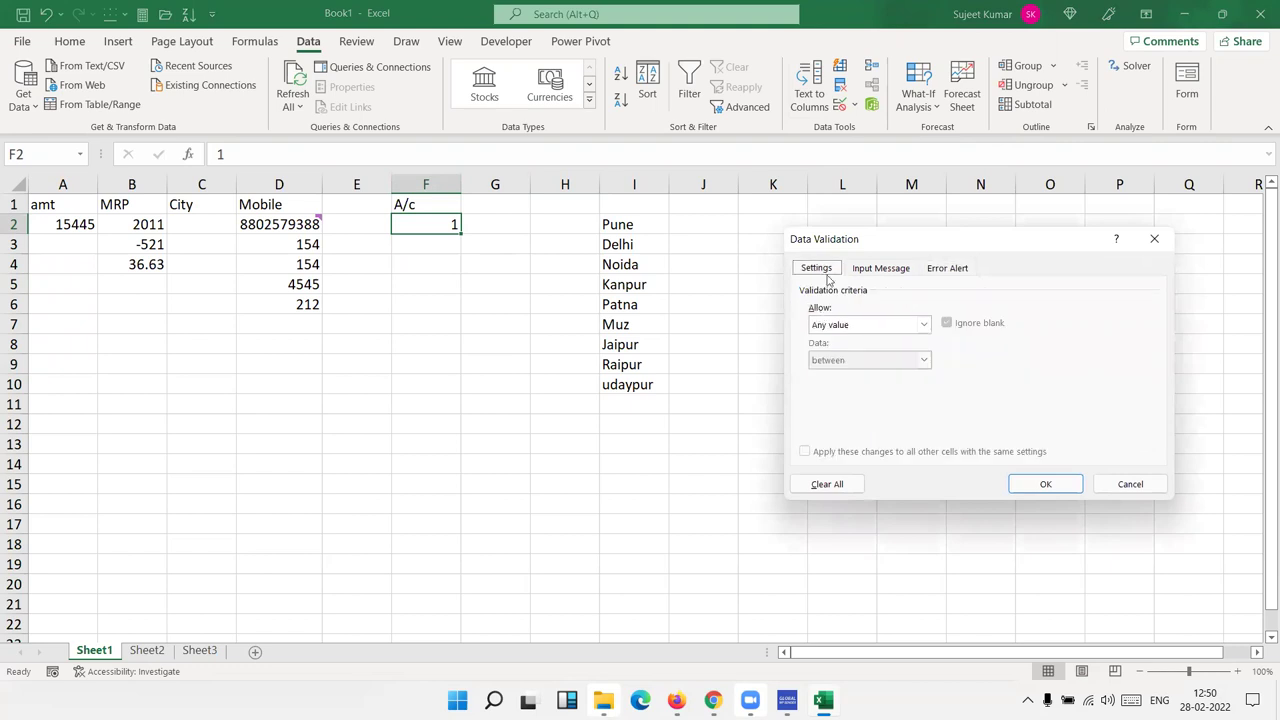
{"action": "left_click", "coordinate": [831, 326]}
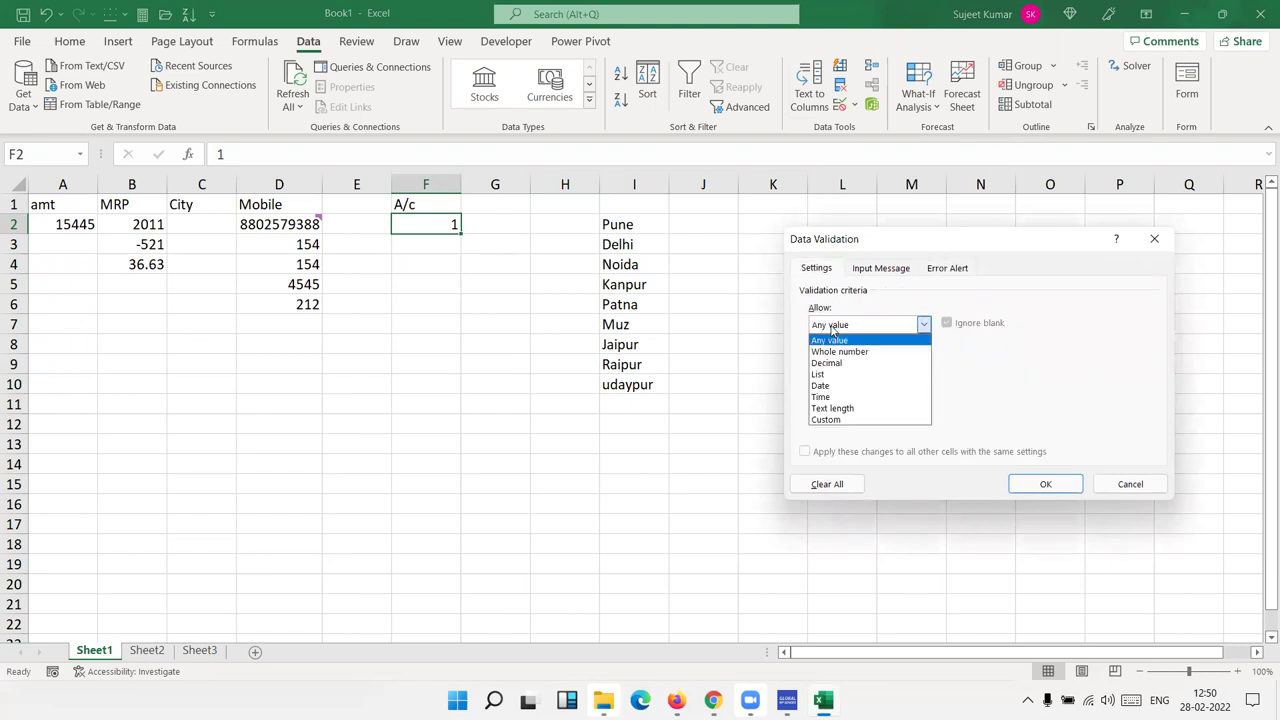
{"action": "left_click", "coordinate": [829, 421]}
{"action": "left_click", "coordinate": [839, 395]}
{"action": "type", "text": "=countif("}
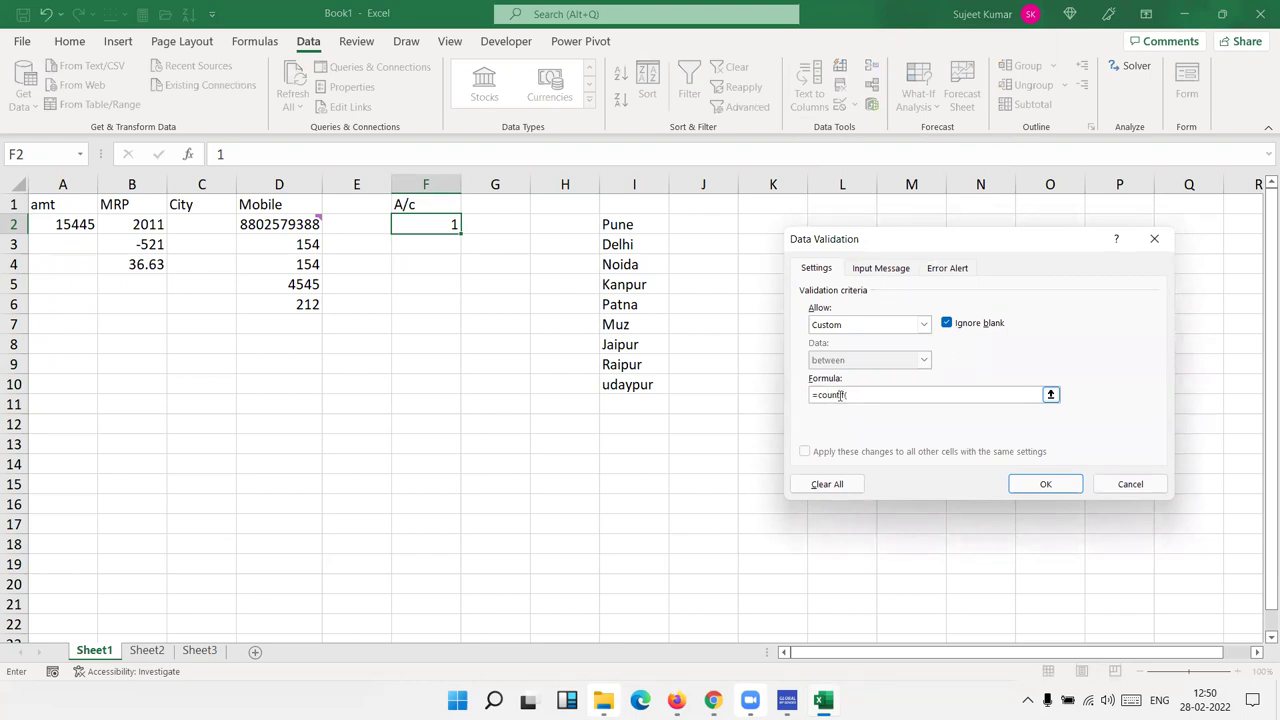
{"action": "type", "text": "f:f"}
{"action": "type", "text": ",f"}
{"action": "type", "text": "2"}
{"action": "type", "text": ">"}
{"action": "key", "text": "BackSpace"}
{"action": "type", "text": "=1"}
- Set the error alert title 'Duplicate Number' with message 'entered Number is Duplicate'
{"action": "left_click", "coordinate": [930, 270]}
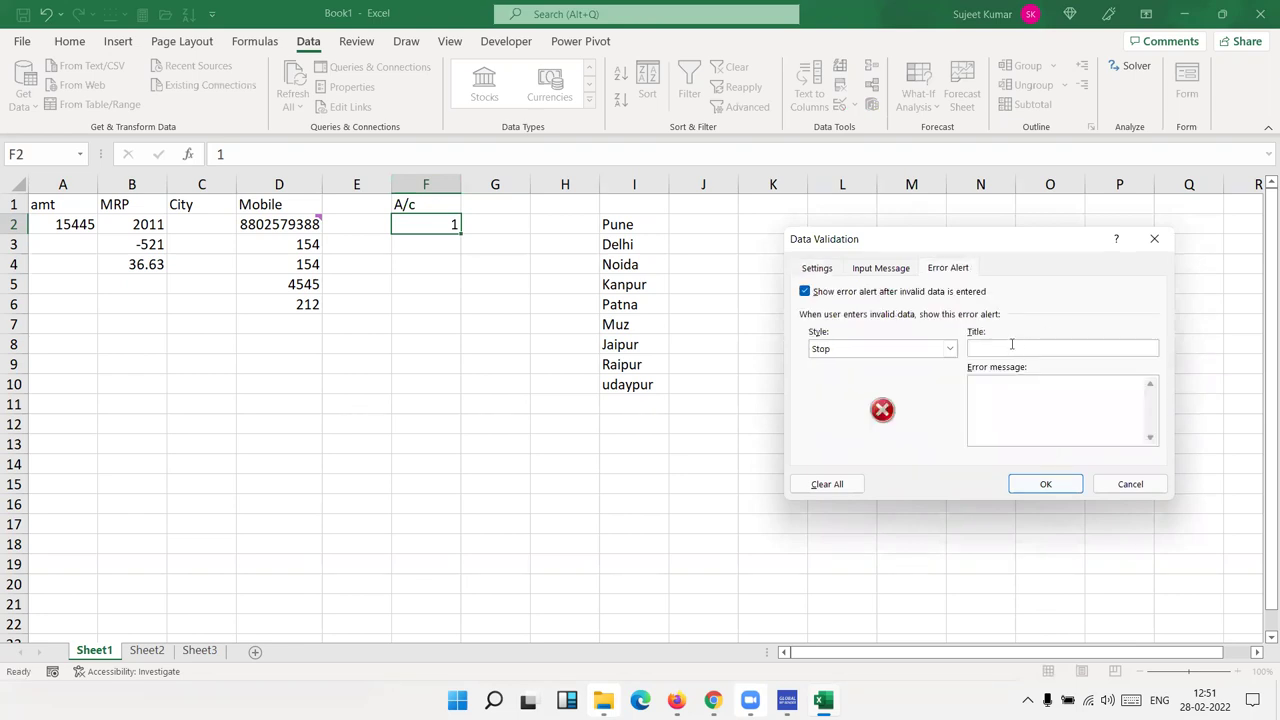
{"action": "type", "text": "Dup"}
{"action": "key", "text": "BackSpace"}
{"action": "type", "text": "plicate "}
{"action": "type", "text": "Number"}
{"action": "left_click", "coordinate": [1005, 397]}
{"action": "type", "text": "nter "}
{"action": "type", "text": "ed Number"}
{"action": "type", "text": "is Duplicate"}
- Apply the F2 rule and paste only its validation onto F3:F15
{"action": "left_click", "coordinate": [1045, 484]}
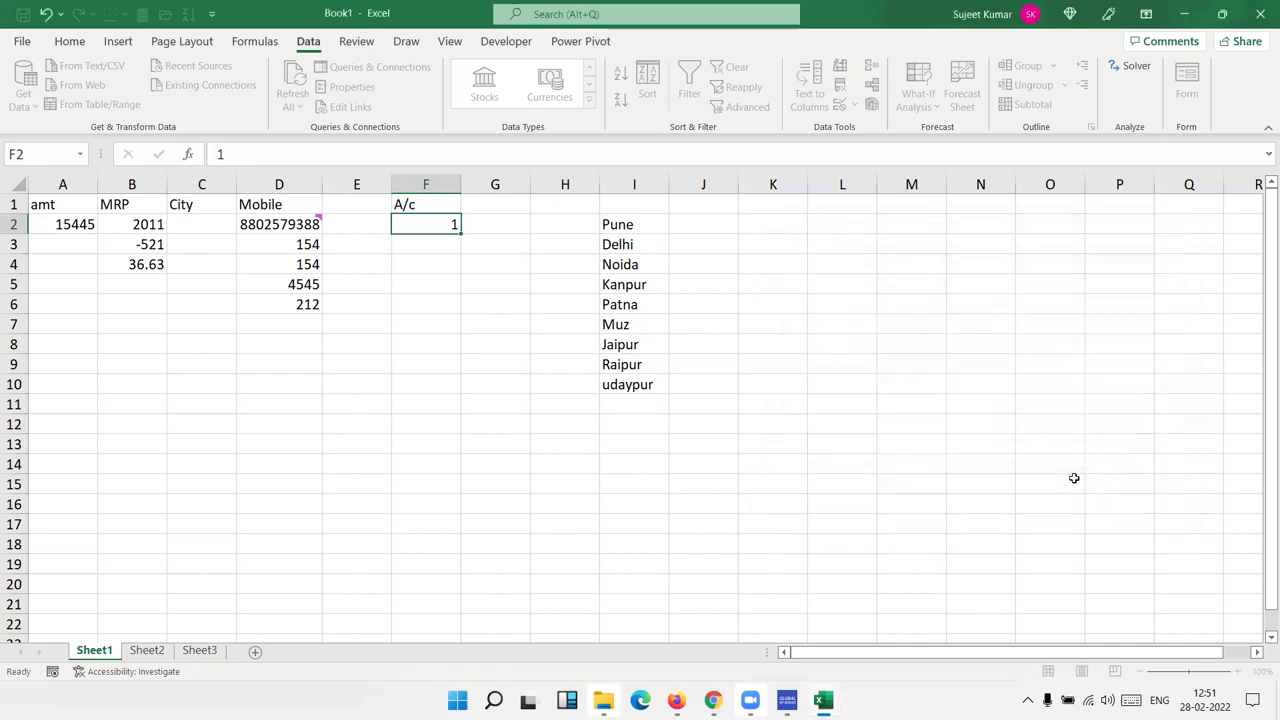
{"action": "key", "text": "ctrl+c"}
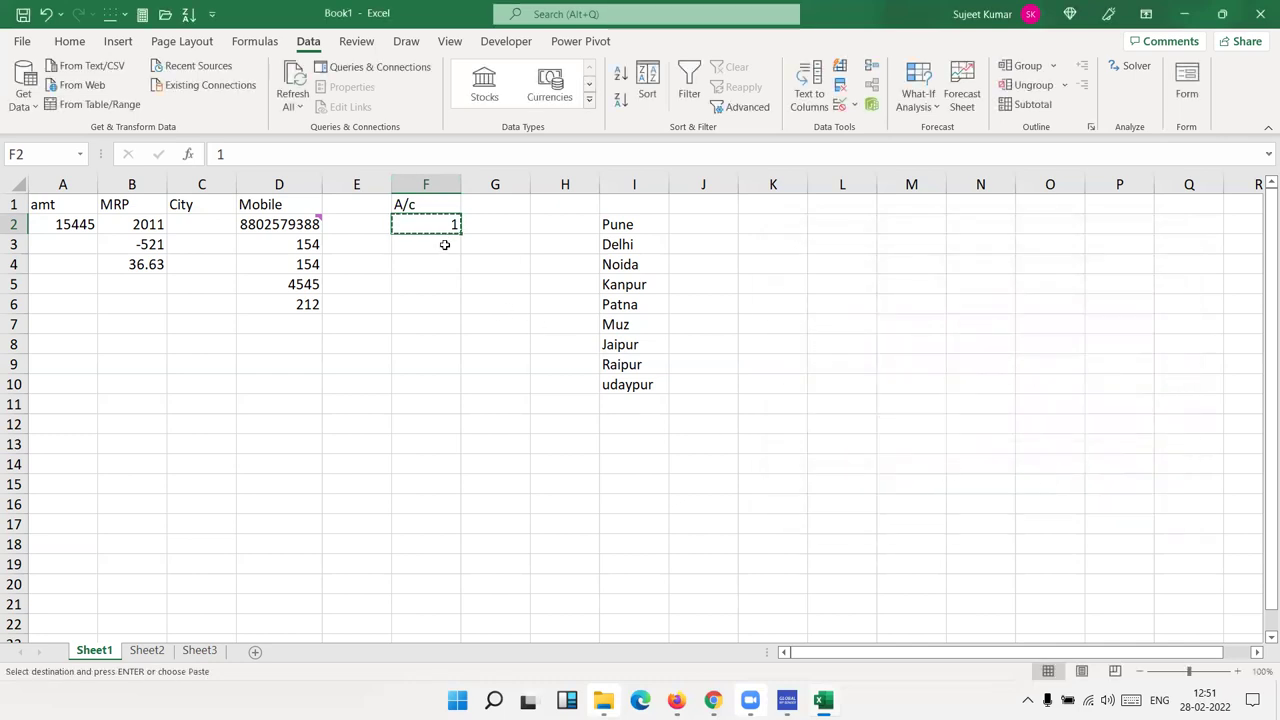
{"action": "left_click_drag", "start_coordinate": [445, 246], "coordinate": [417, 421]}
{"action": "right_click", "coordinate": [417, 421]}
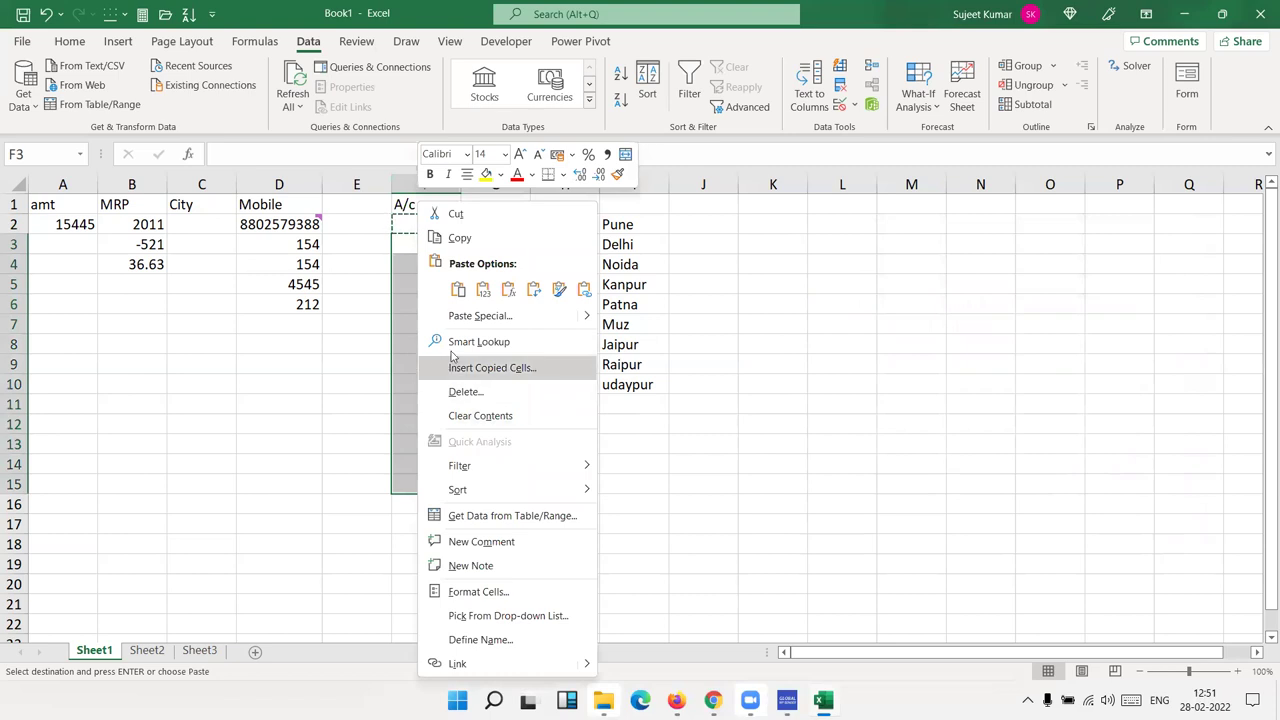
{"action": "left_click", "coordinate": [463, 318]}
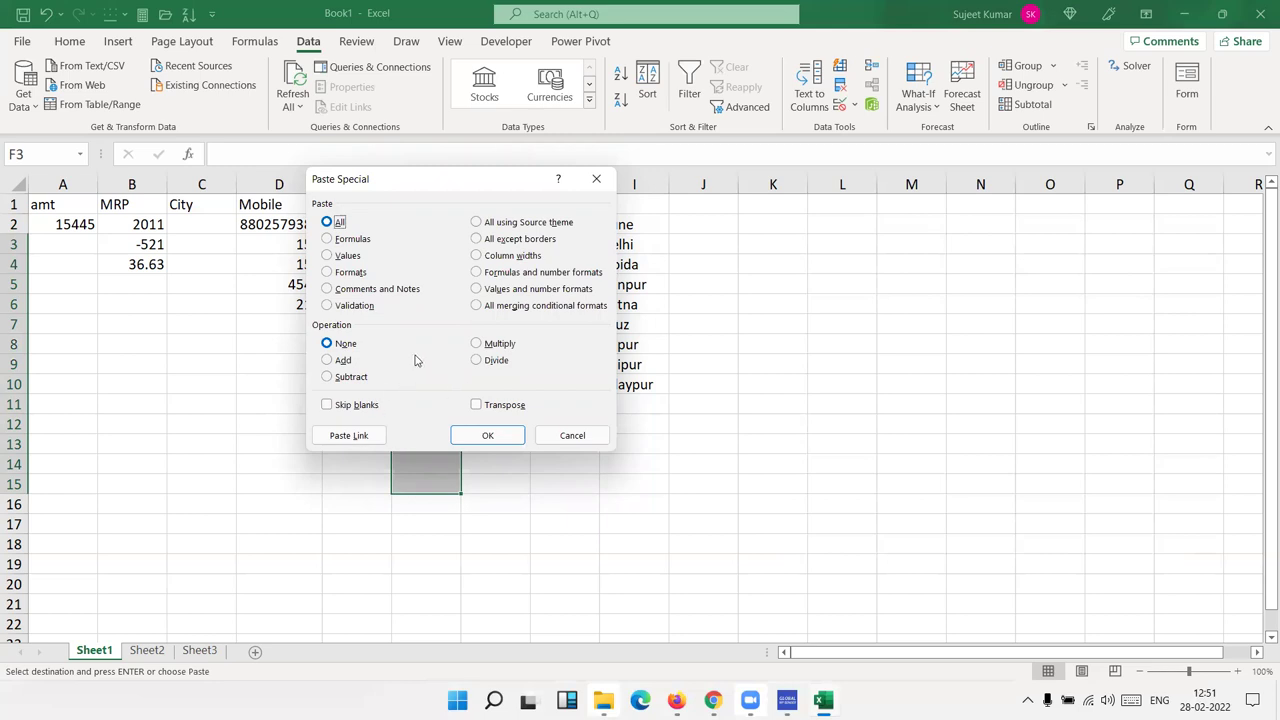
{"action": "left_click", "coordinate": [348, 306]}
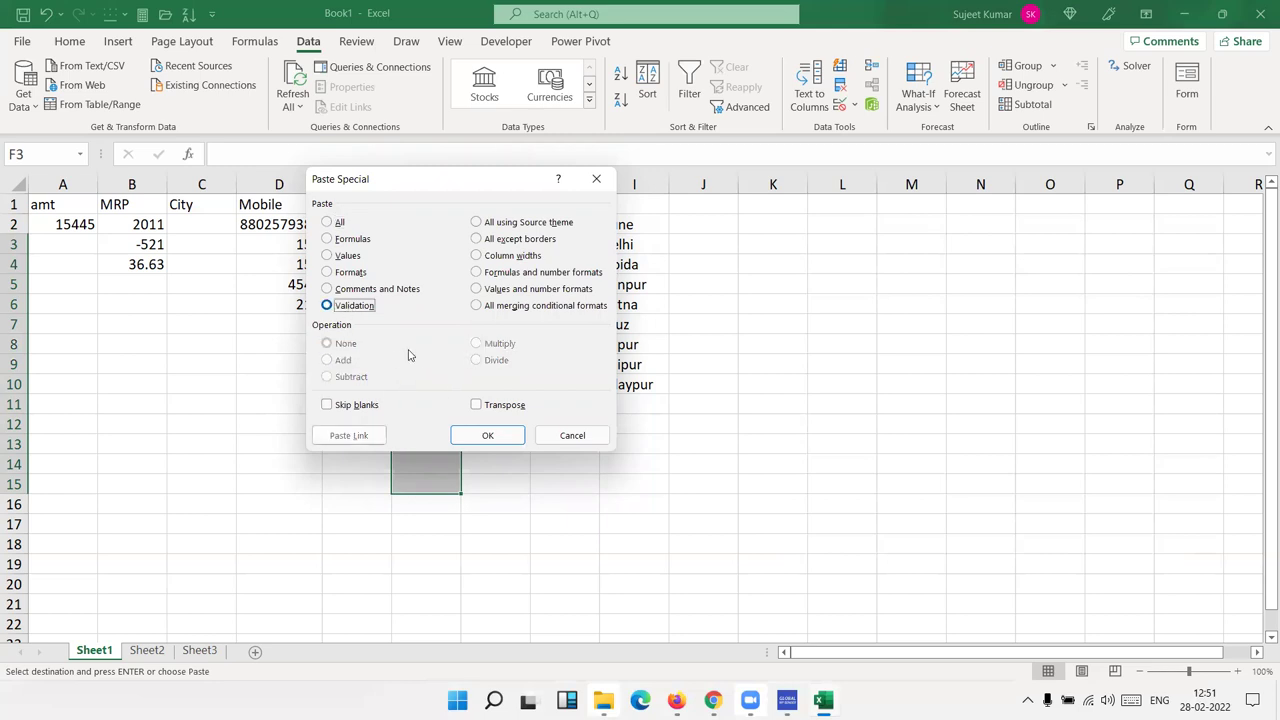
{"action": "left_click", "coordinate": [462, 442]}
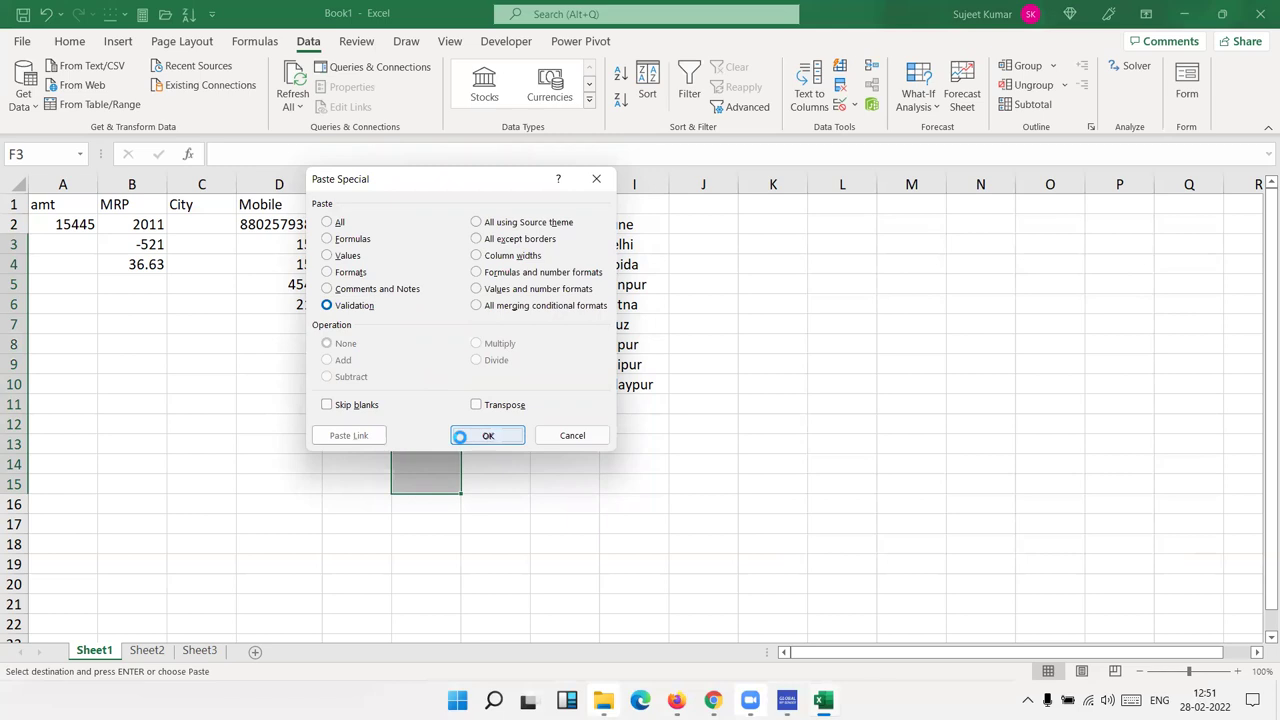
- Test a duplicate 1 in F5 (rejected), then enter 5 in F5 and 6 in F8
{"action": "left_click", "coordinate": [428, 288]}
{"action": "key", "text": "Return"}
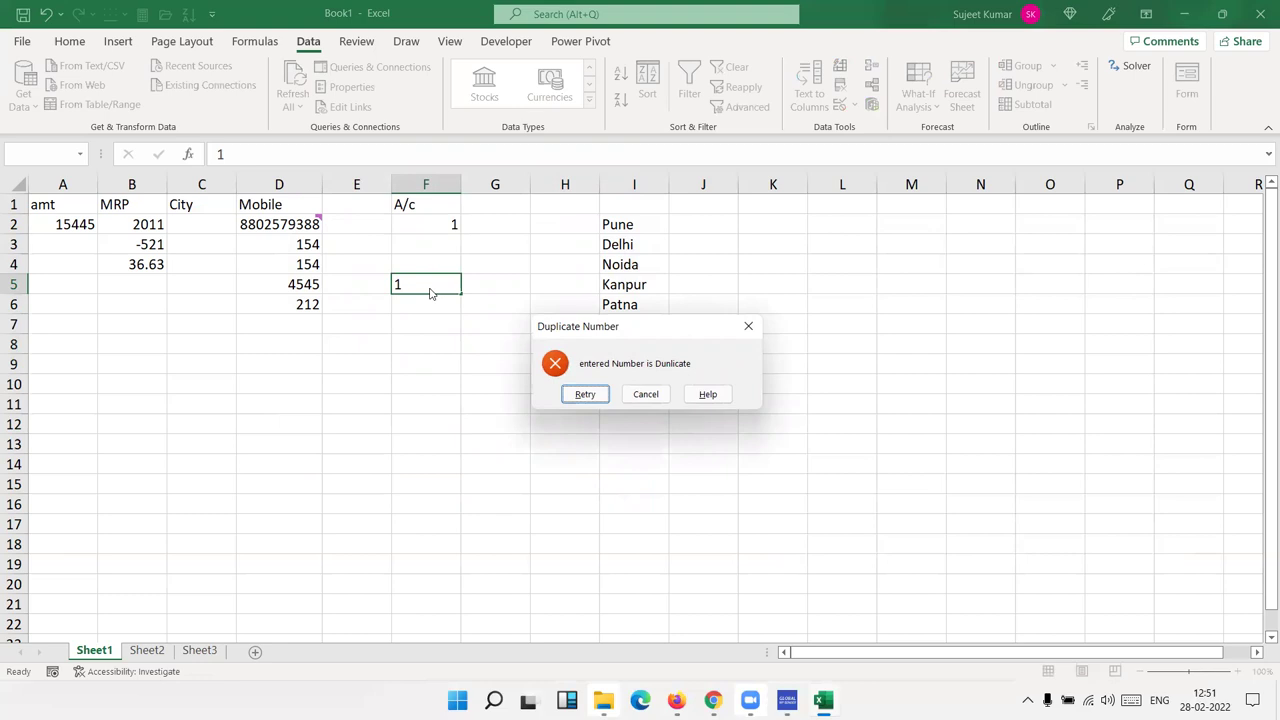
{"action": "key", "text": "Return"}
{"action": "key", "text": "Return"}
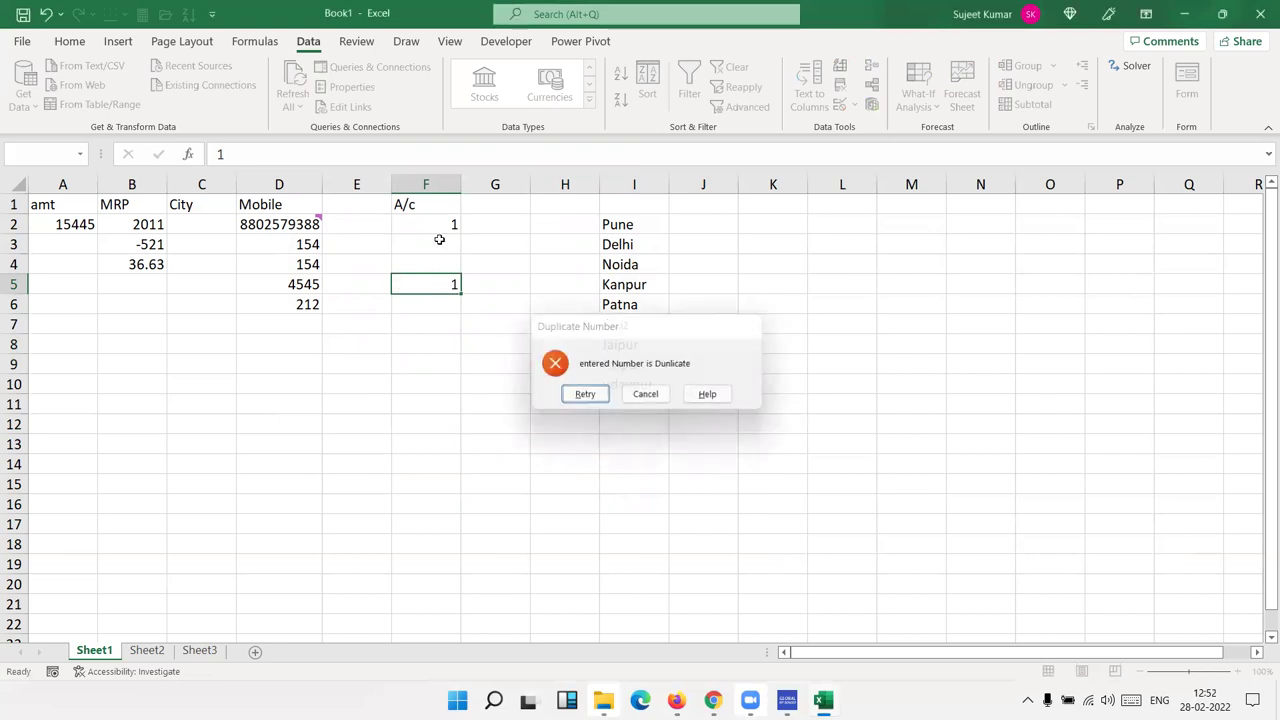
{"action": "key", "text": "Escape"}
{"action": "type", "text": "5"}
{"action": "key", "text": "Return"}
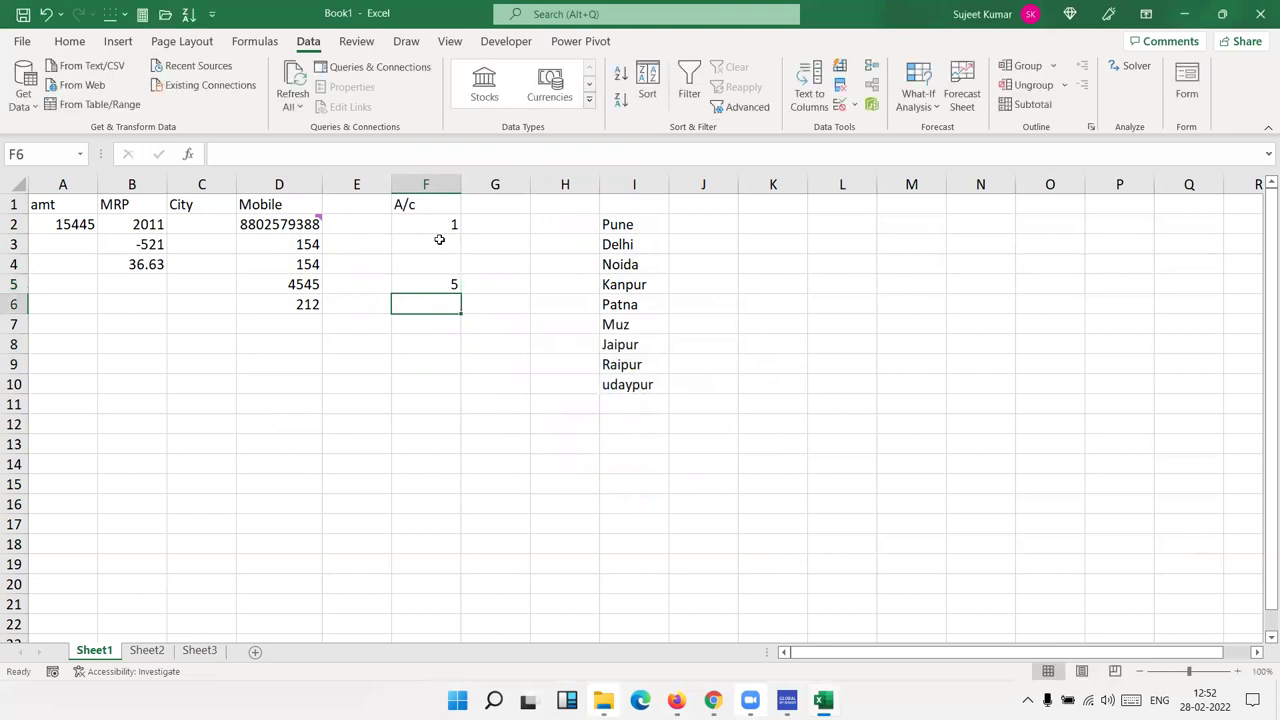
{"action": "key", "text": "Down"}
{"action": "key", "text": "Down"}
{"action": "type", "text": "6"}
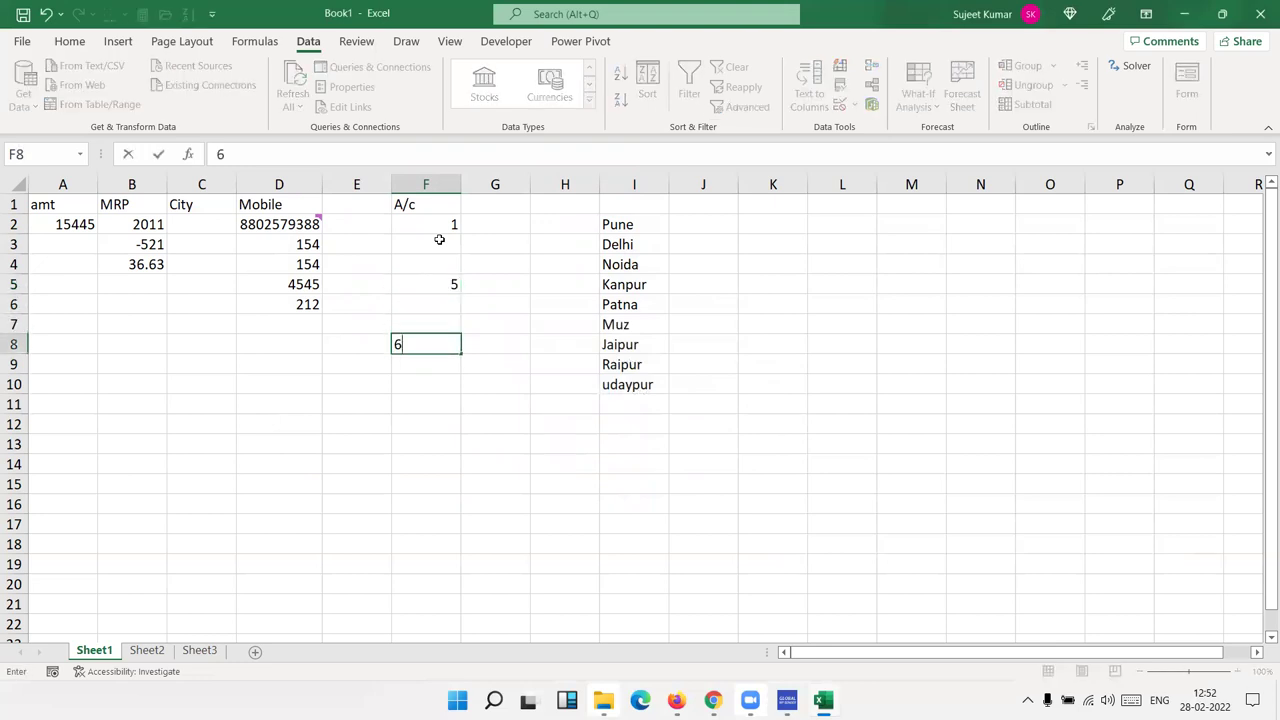
{"action": "key", "text": "Return"}
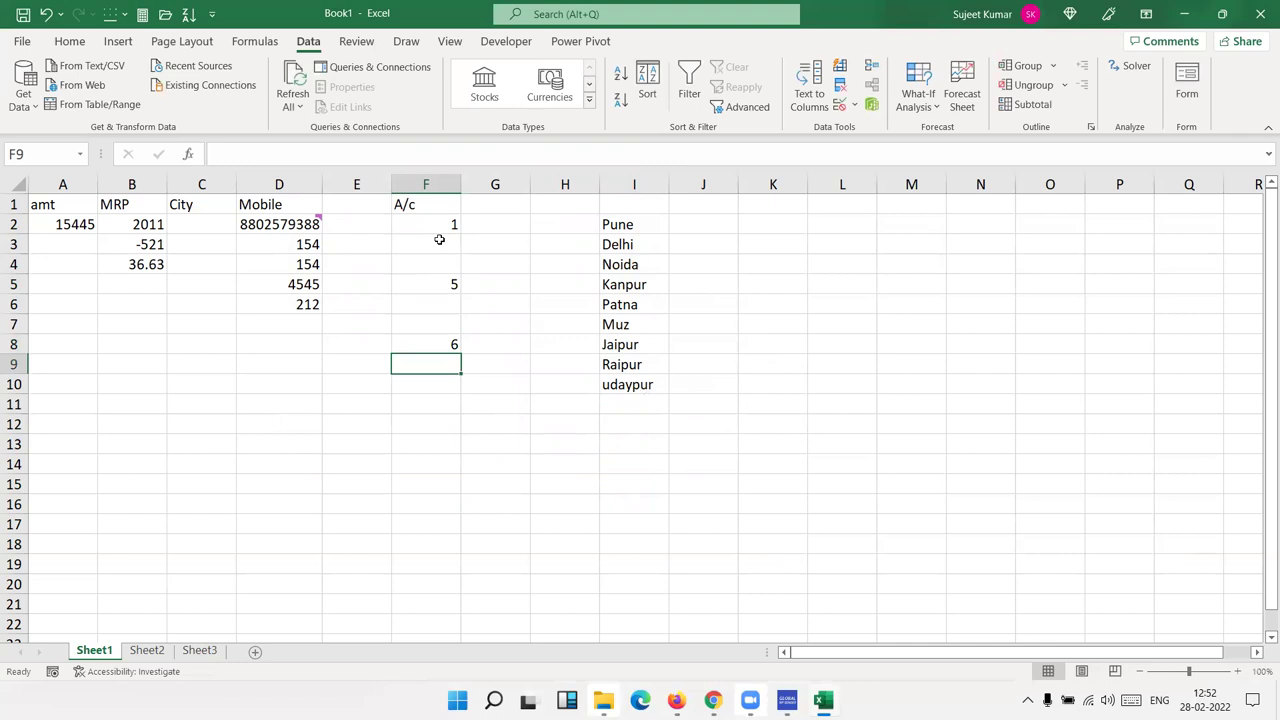
{"action": "left_click", "coordinate": [762, 203]}
{"action": "key", "text": "Right"}
{"action": "key", "text": "Right"}
{"action": "key", "text": "Right"}
- Add a Name heading in L1 and fill eight names down to L9
{"action": "key", "text": "Right"}
{"action": "key", "text": "Right"}
{"action": "key", "text": "Right"}
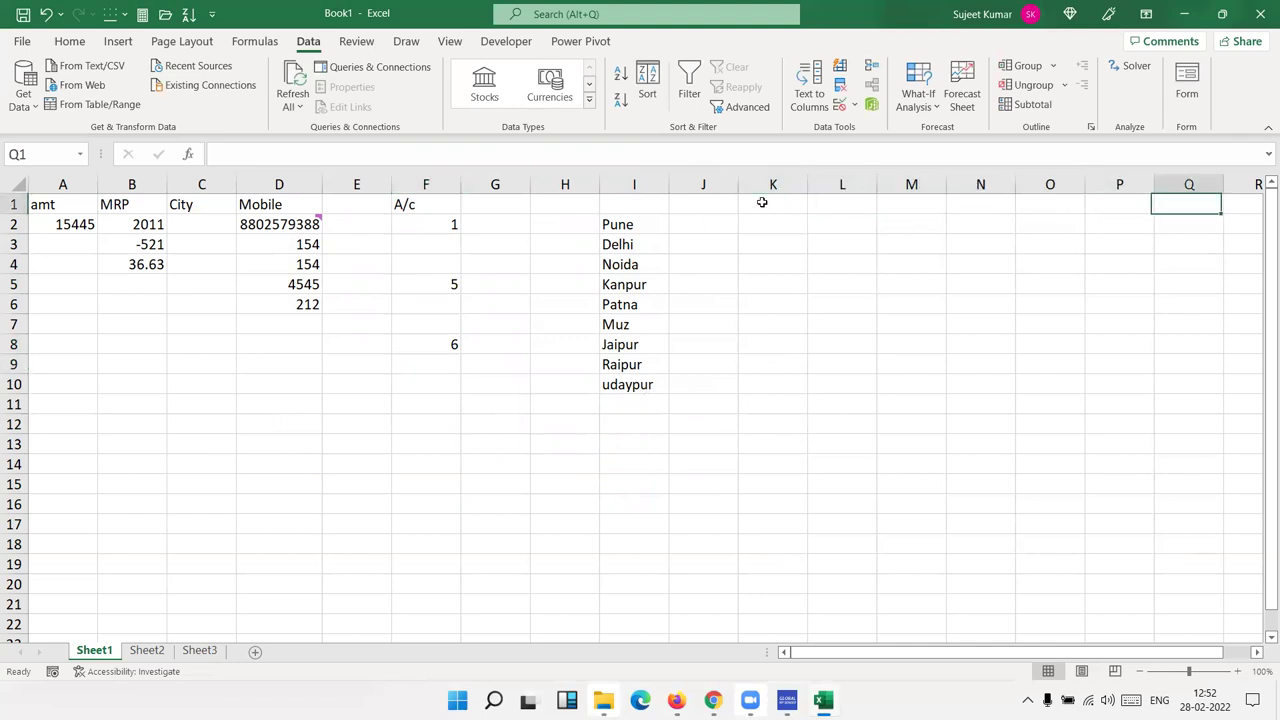
{"action": "key", "text": "Right"}
{"action": "key", "text": "Right"}
{"action": "key", "text": "Right"}
{"action": "key", "text": "Left"}
{"action": "key", "text": "Left"}
{"action": "key", "text": "Left"}
{"action": "key", "text": "Left"}
{"action": "key", "text": "Left"}
{"action": "key", "text": "Left"}
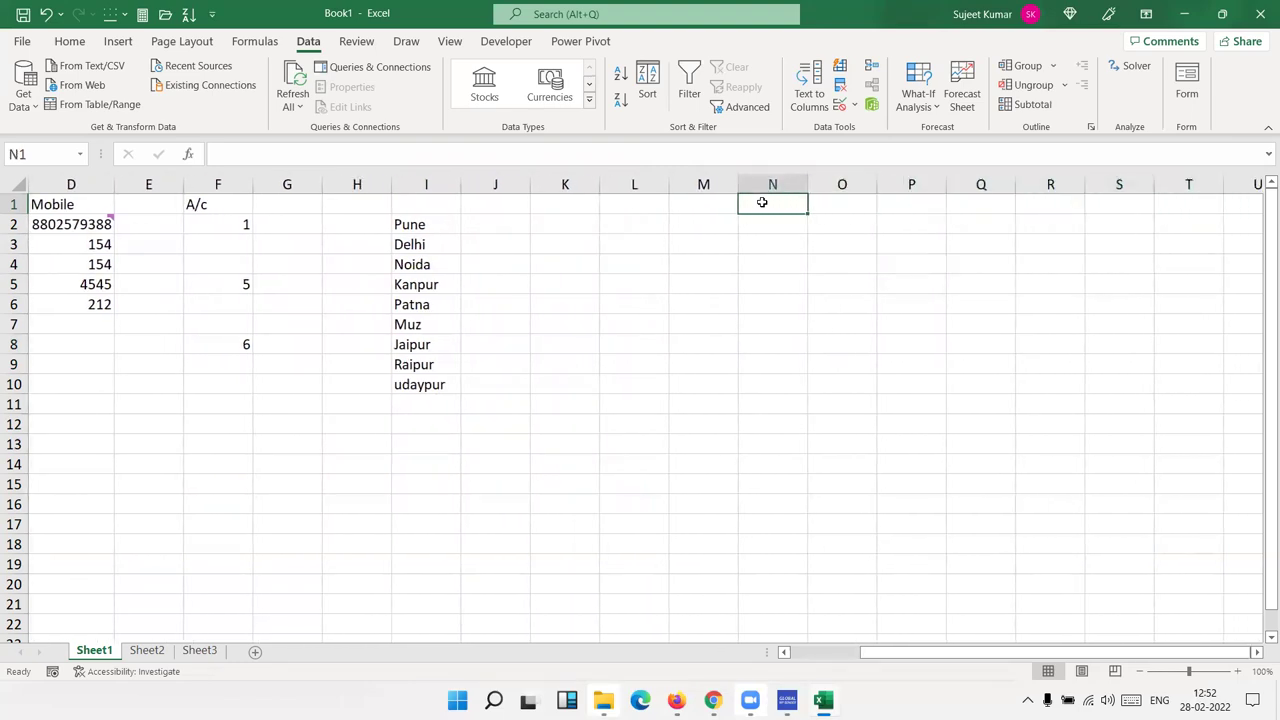
{"action": "key", "text": "Left"}
{"action": "key", "text": "Left"}
{"action": "type", "text": "Nm"}
{"action": "key", "text": "BackSpace"}
{"action": "type", "text": "ame"}
{"action": "key", "text": "Return"}
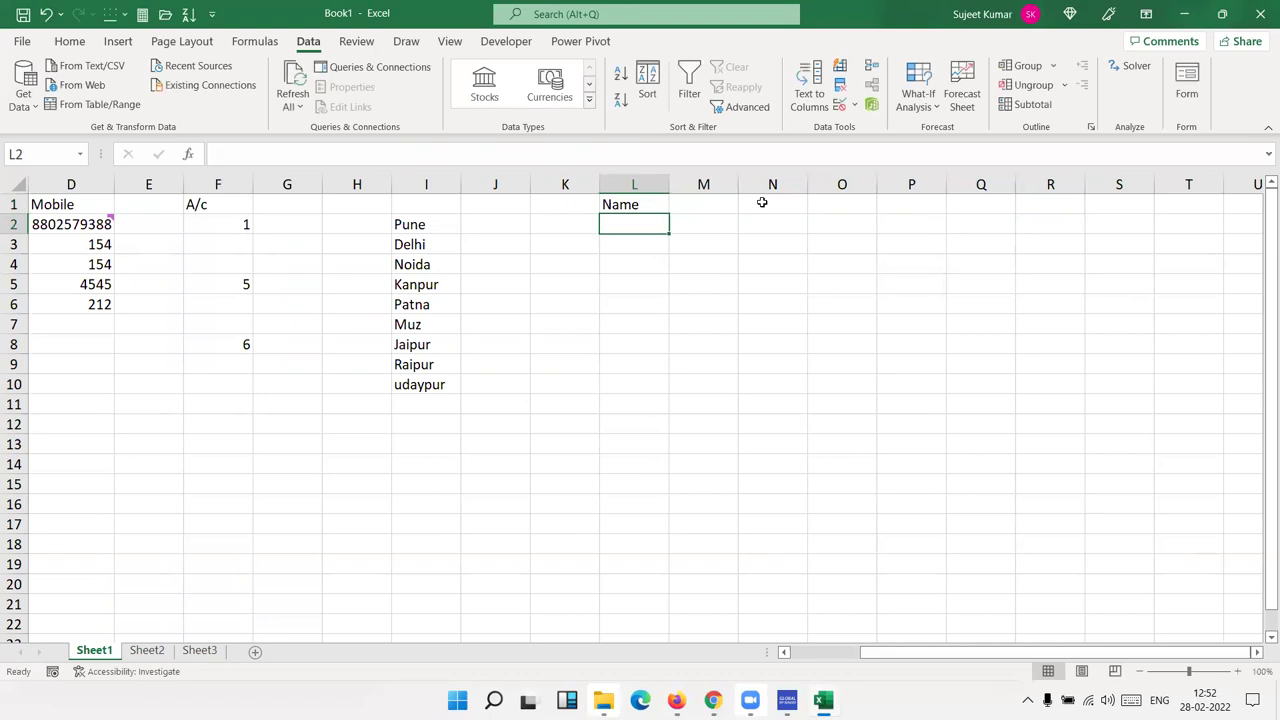
{"action": "type", "text": "Puja"}
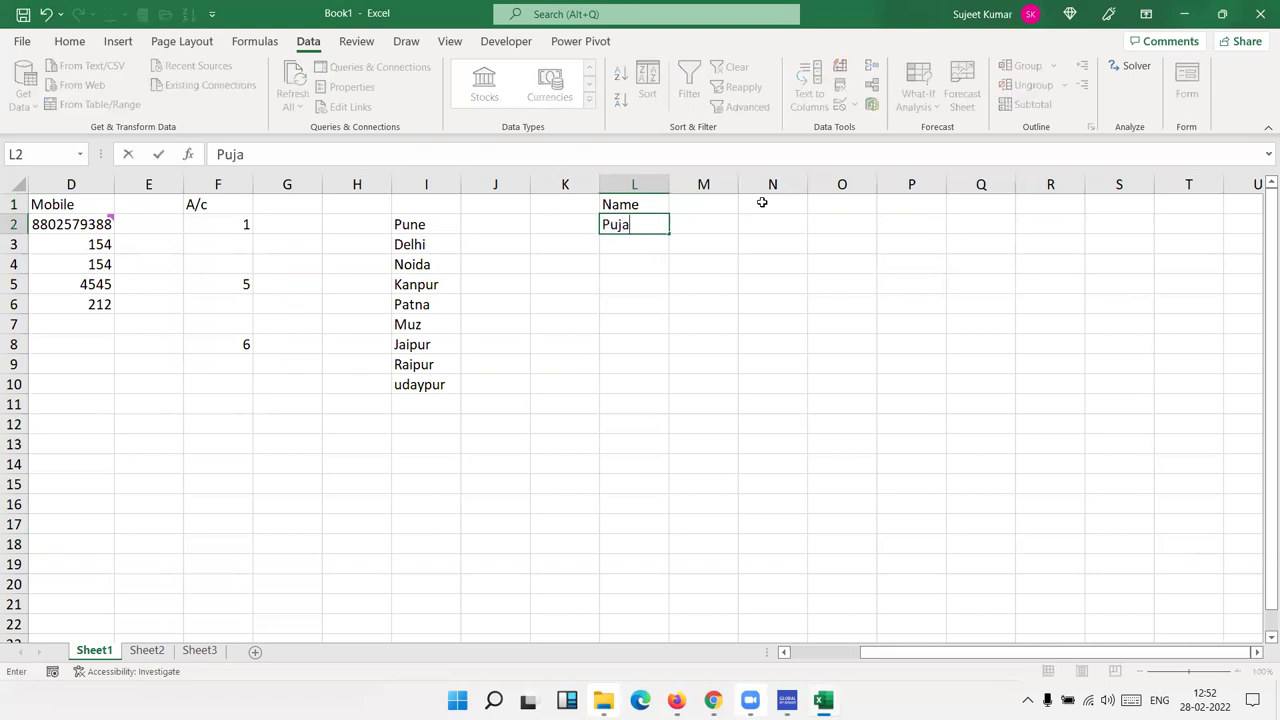
{"action": "left_click", "coordinate": [646, 275]}
{"action": "left_click", "coordinate": [640, 226]}
{"action": "mouse_move", "coordinate": [667, 235]}
{"action": "left_mouse_down"}
{"action": "mouse_move", "coordinate": [656, 409]}
{"action": "mouse_move", "coordinate": [645, 373]}
{"action": "left_mouse_up"}
- Add the headings Advanced in M1 and Oil in N1
{"action": "left_click", "coordinate": [711, 208]}
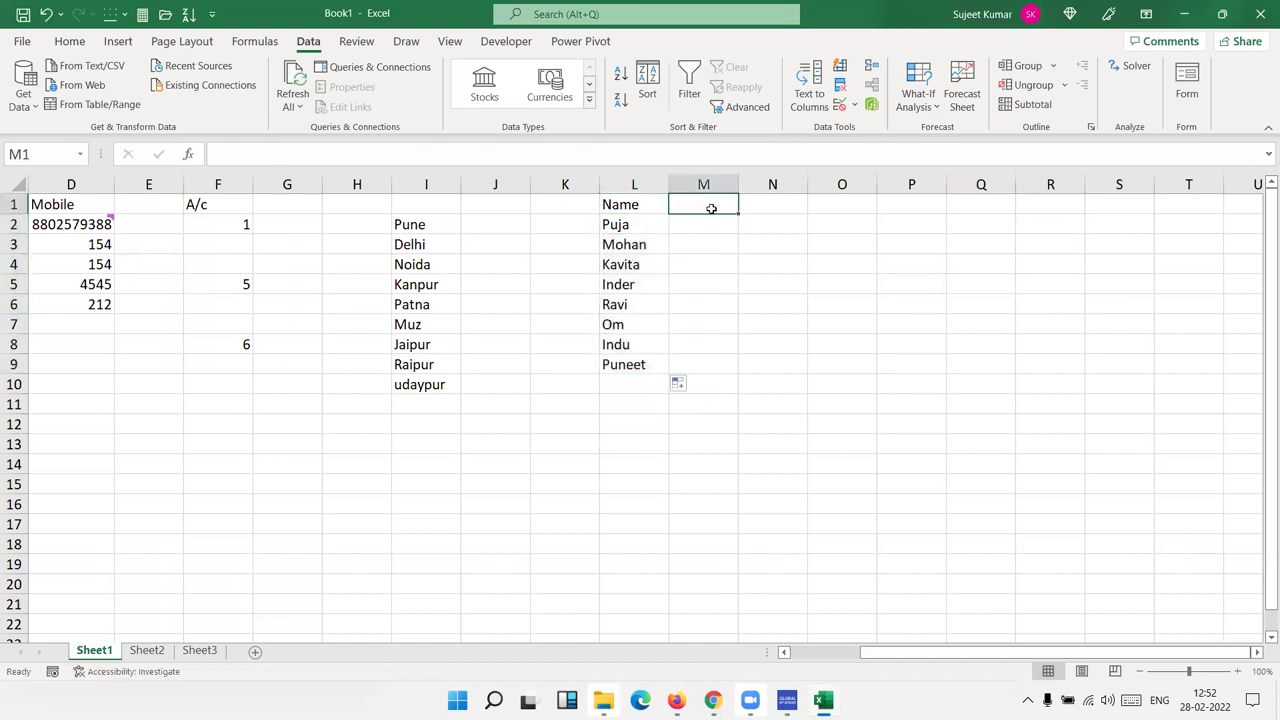
{"action": "type", "text": "Advanced"}
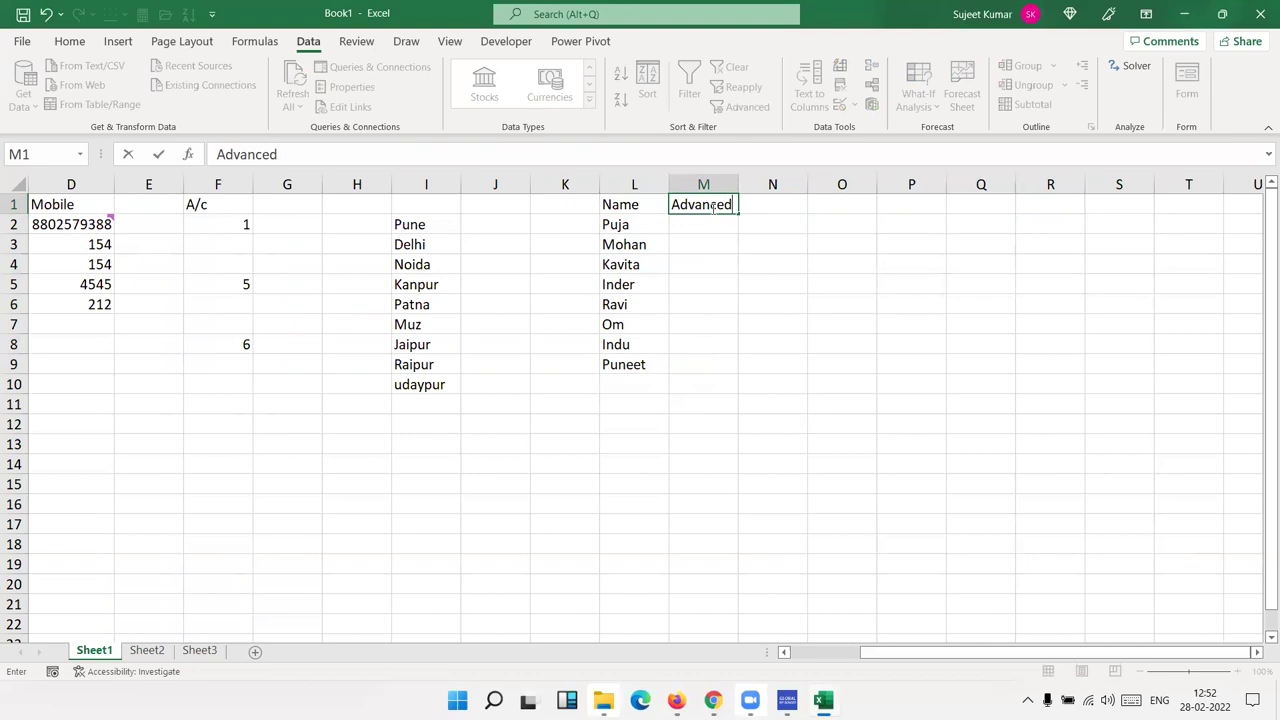
{"action": "key", "text": "Tab"}
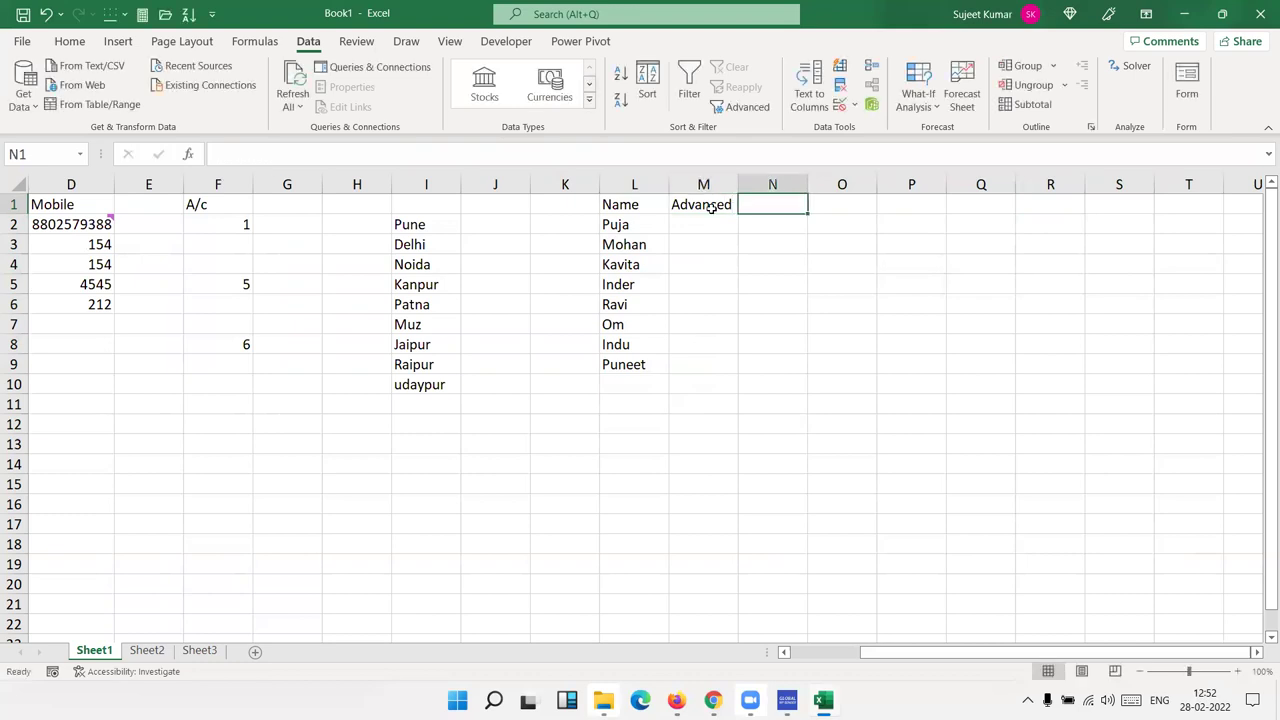
{"action": "type", "text": "EMI"}
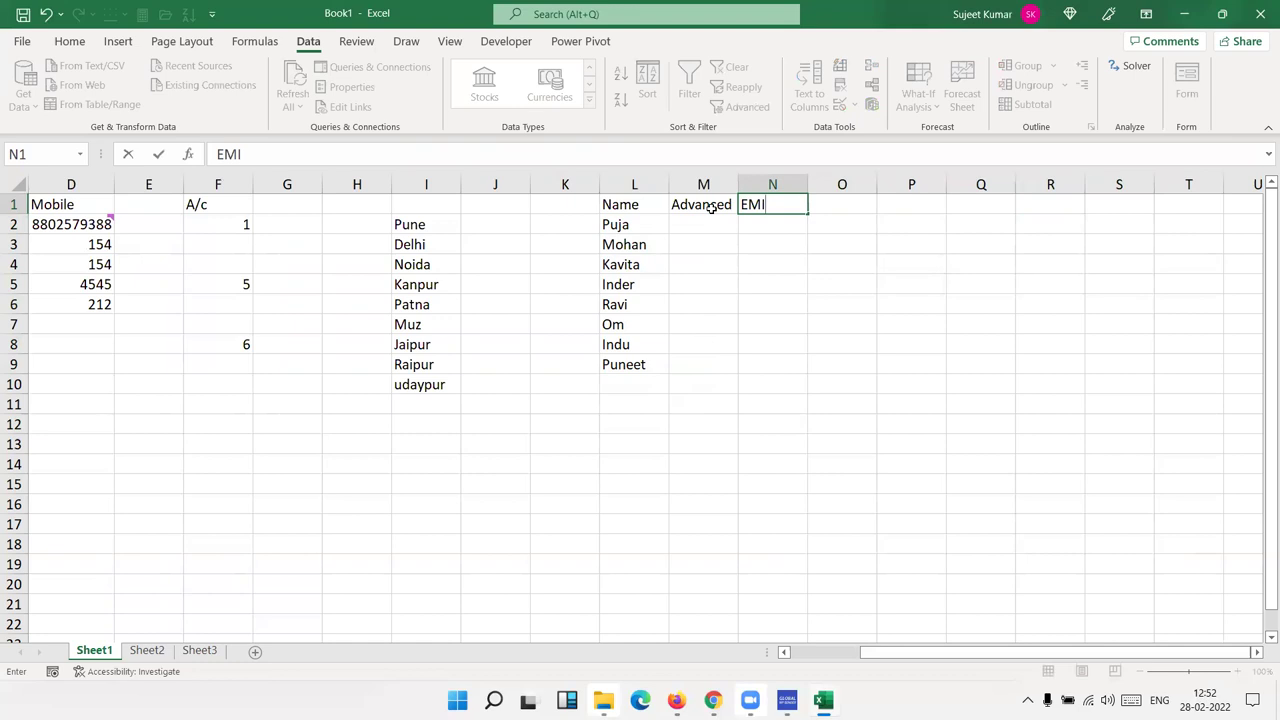
{"action": "key", "text": "Escape"}
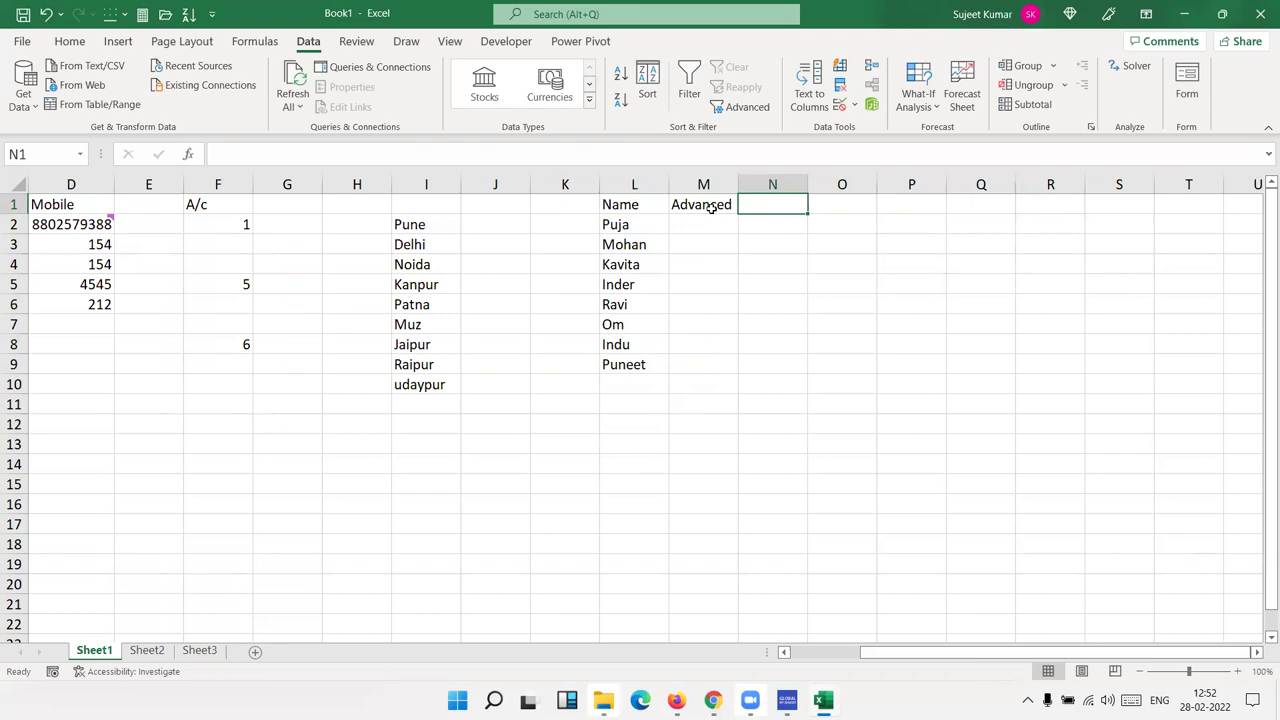
{"action": "type", "text": "Oil"}
{"action": "key", "text": "Return"}
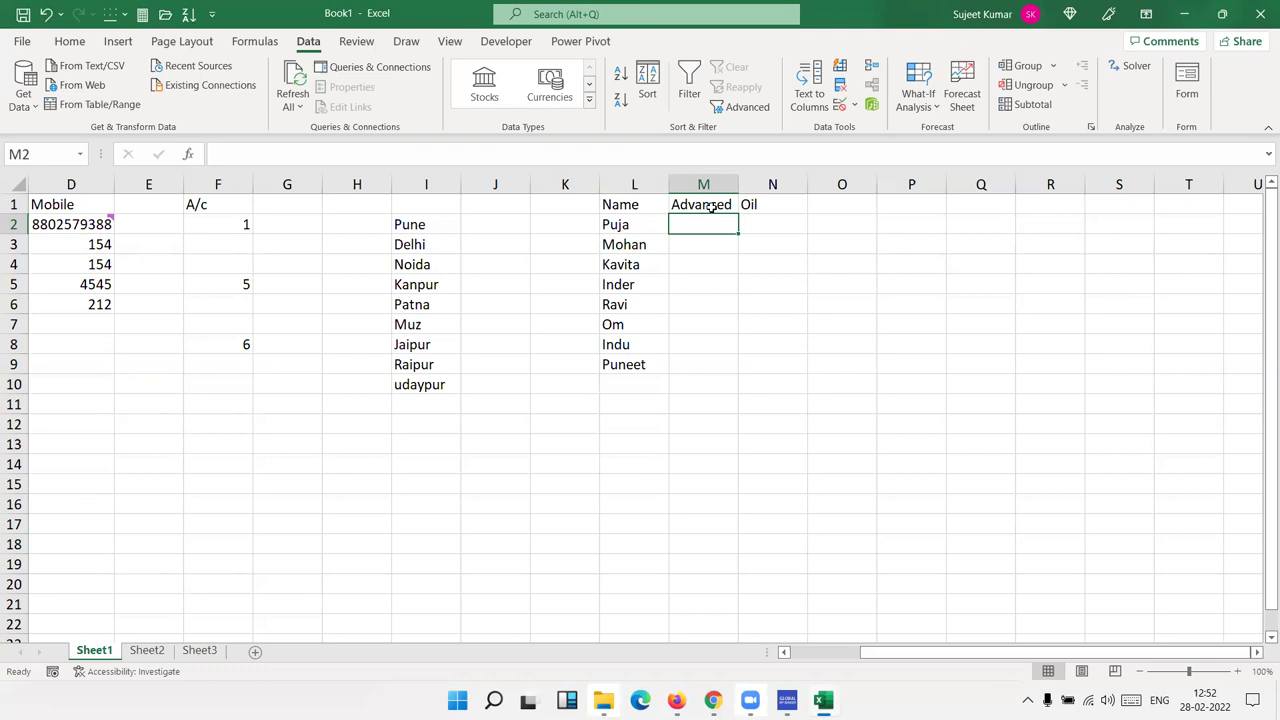
- Enter test values 5000 and 521 in row 2, and 6525 and 1566 in row 3
{"action": "key", "text": "Right"}
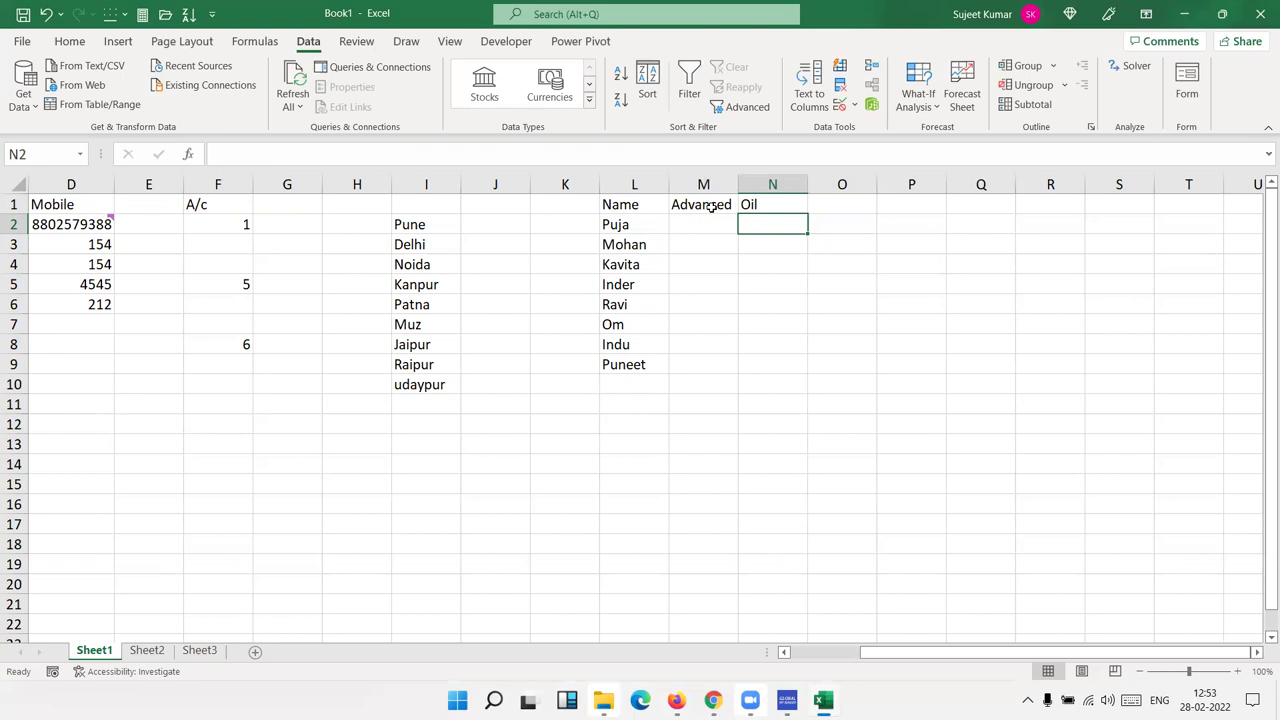
{"action": "key", "text": "Left"}
{"action": "type", "text": "5000"}
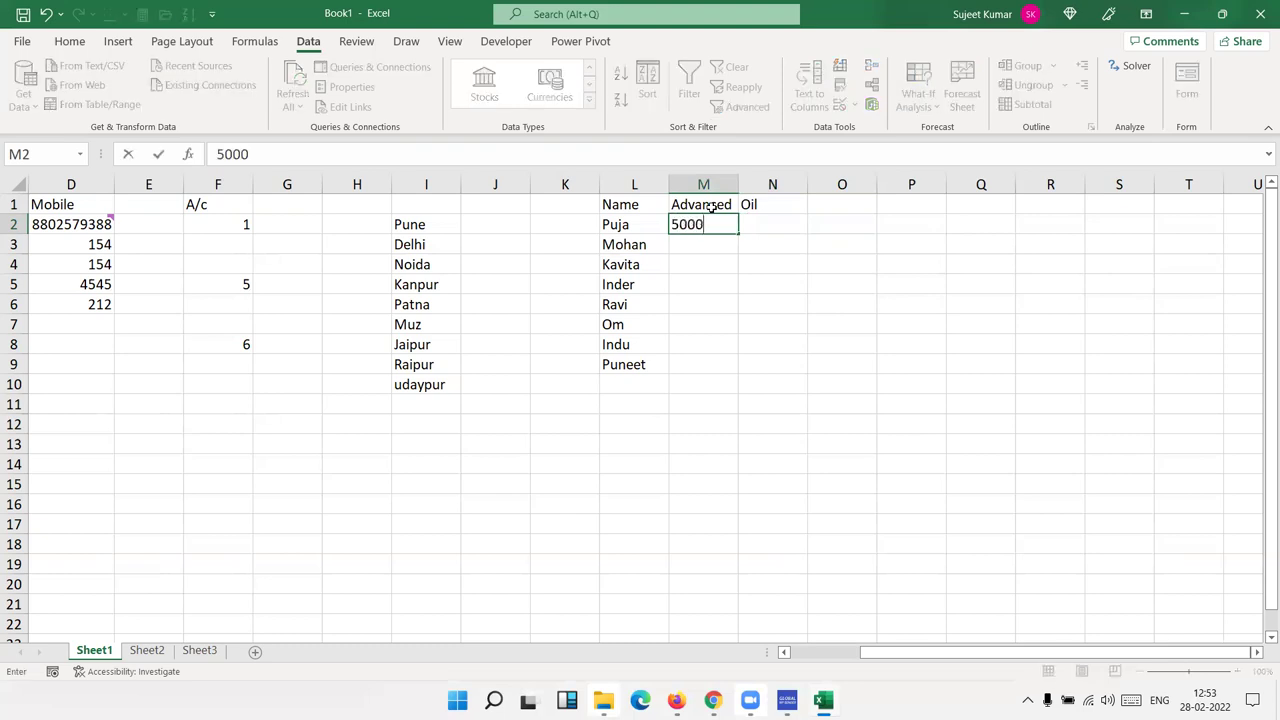
{"action": "key", "text": "Tab"}
{"action": "type", "text": "52"}
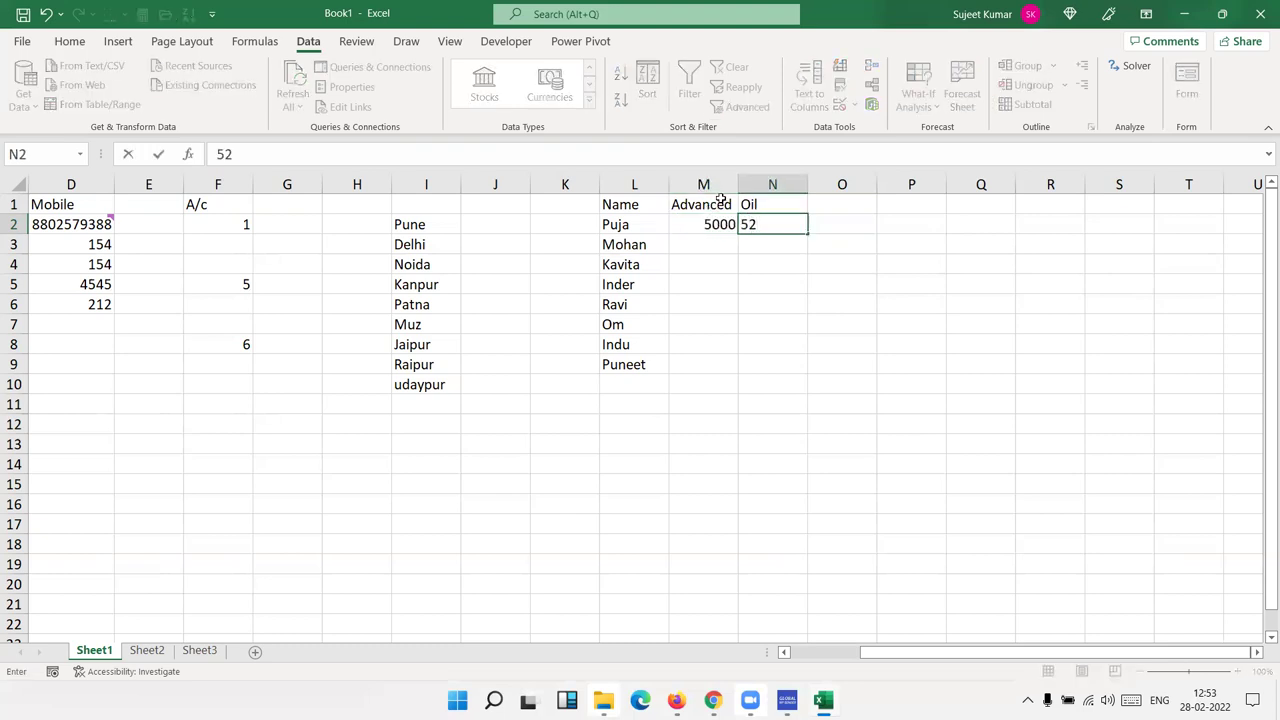
{"action": "type", "text": "1"}
{"action": "key", "text": "Return"}
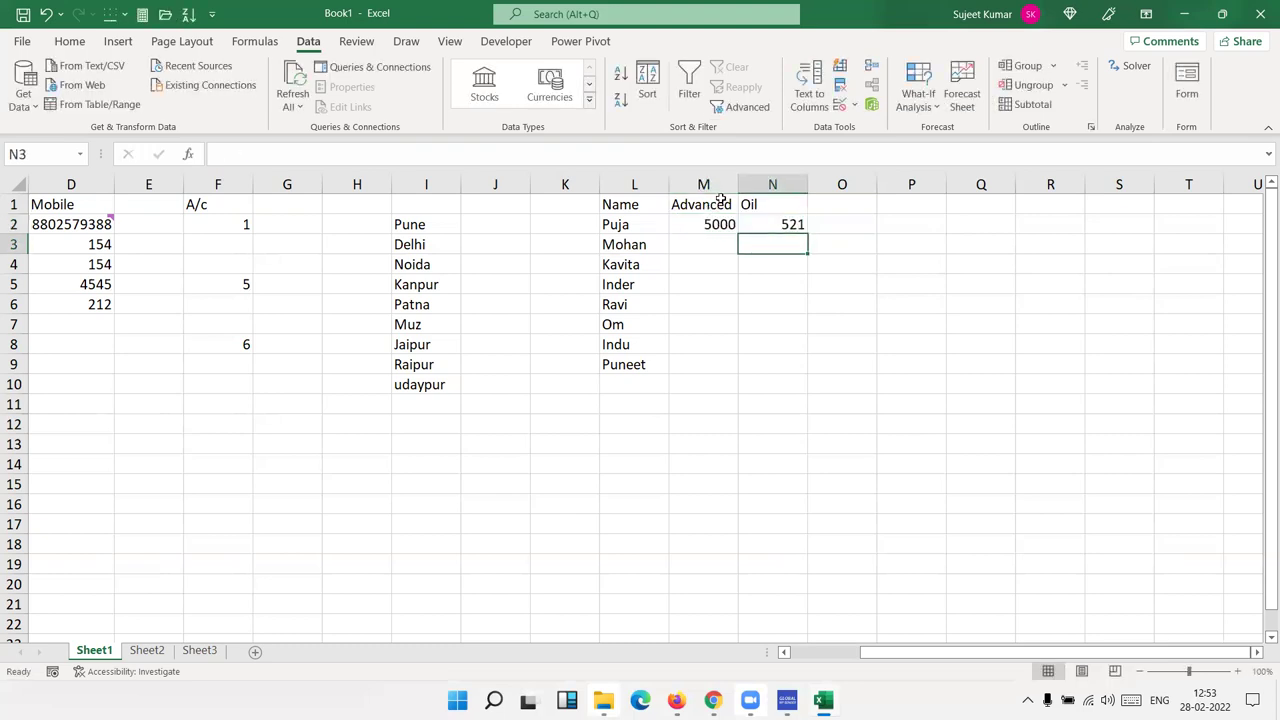
{"action": "type", "text": "6525"}
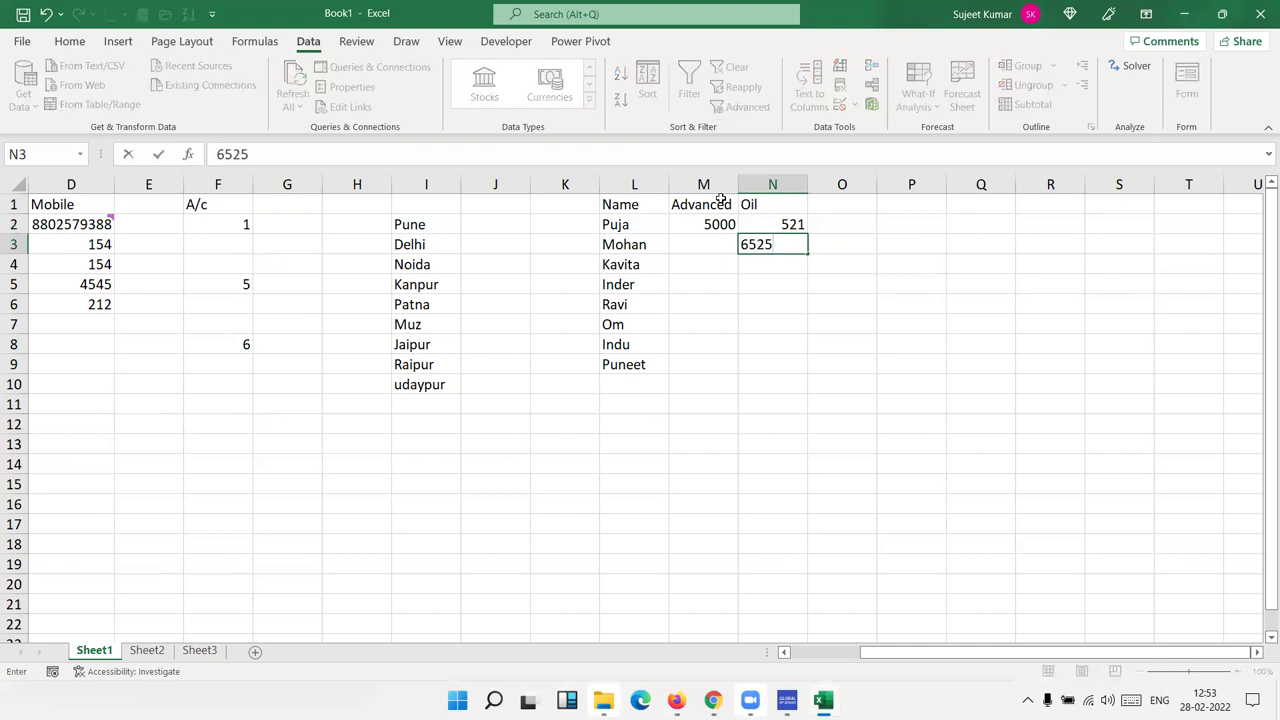
{"action": "key", "text": "Left"}
{"action": "type", "text": "1566"}
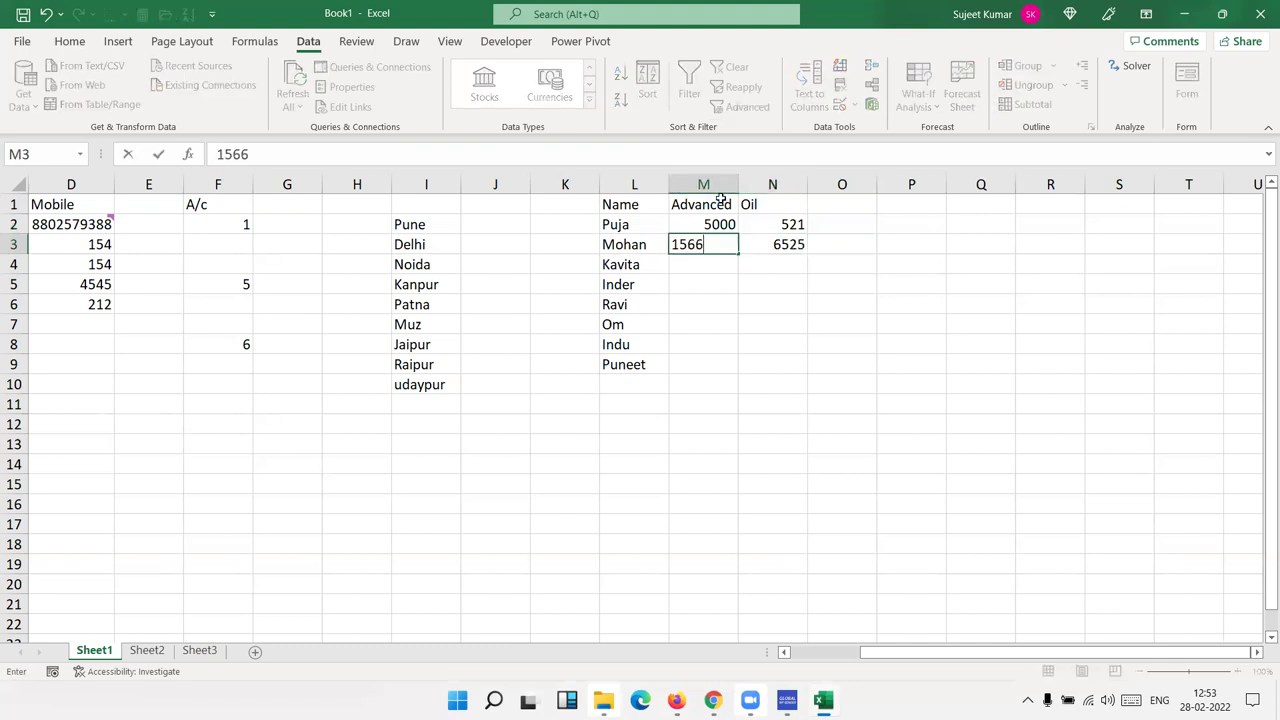
{"action": "key", "text": "Return"}
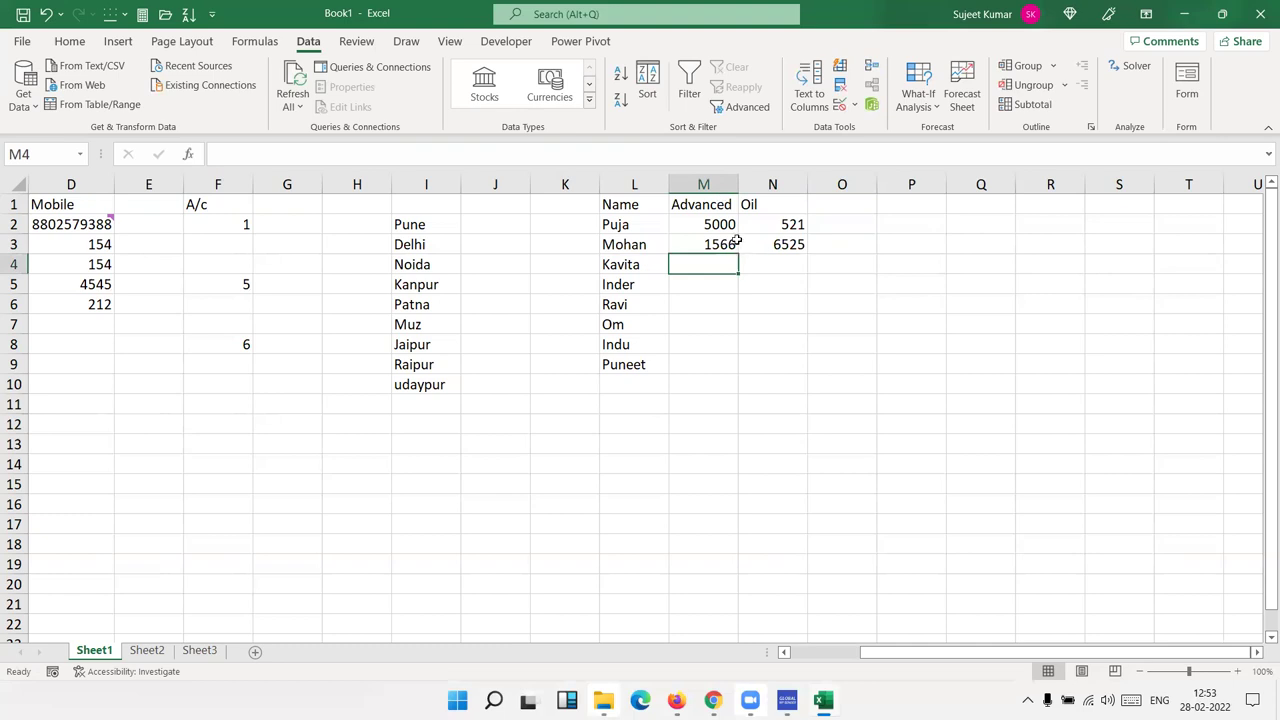
- Clear the test values from the Advanced and Oil columns
{"action": "left_click_drag", "start_coordinate": [722, 228], "coordinate": [787, 258]}
{"action": "key", "text": "Delete"}
{"action": "key", "text": "Up"}
{"action": "key", "text": "Down"}
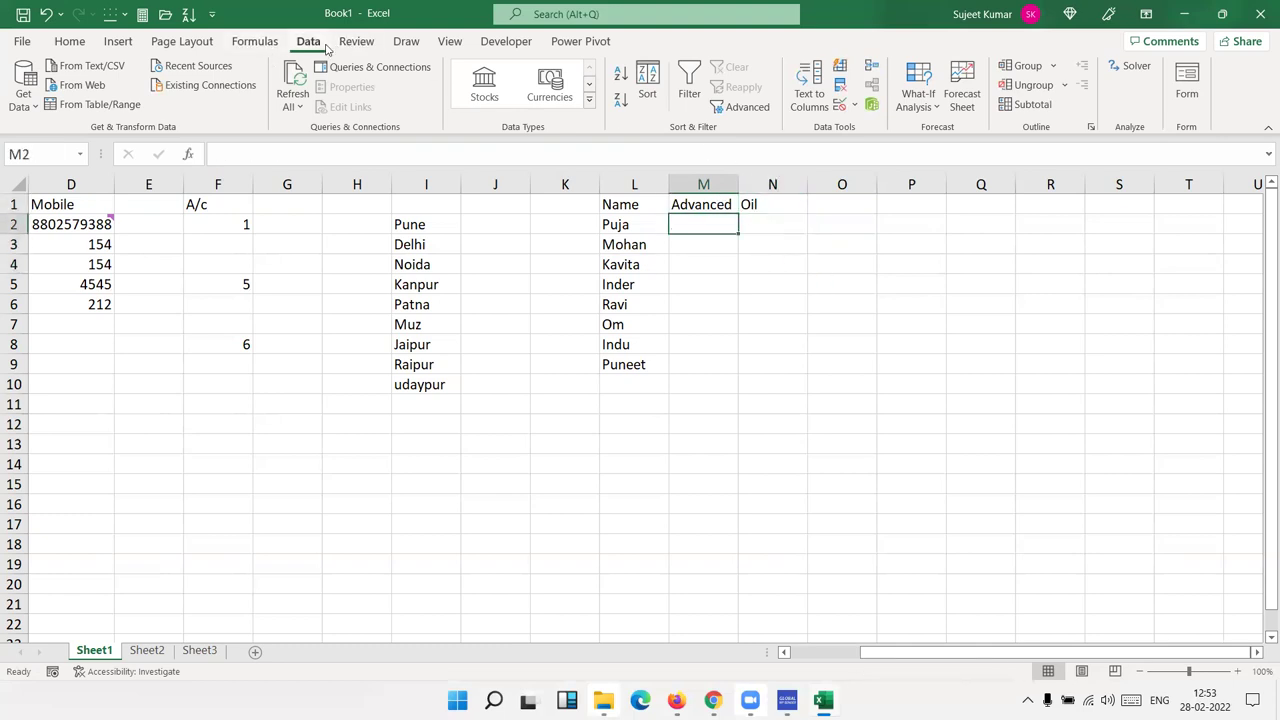
- Enter =XOR(M2>0,N2>0) in cell O2
{"action": "left_click", "coordinate": [871, 217]}
{"action": "type", "text": "="}
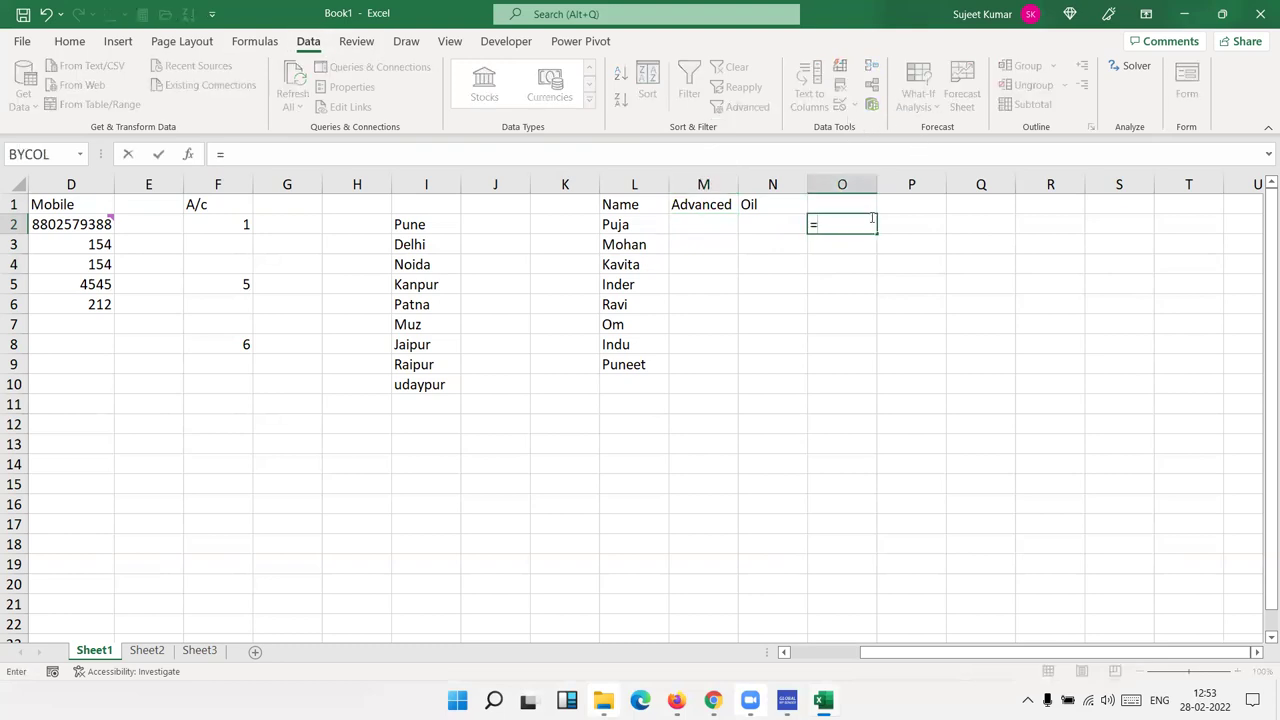
{"action": "type", "text": "xor"}
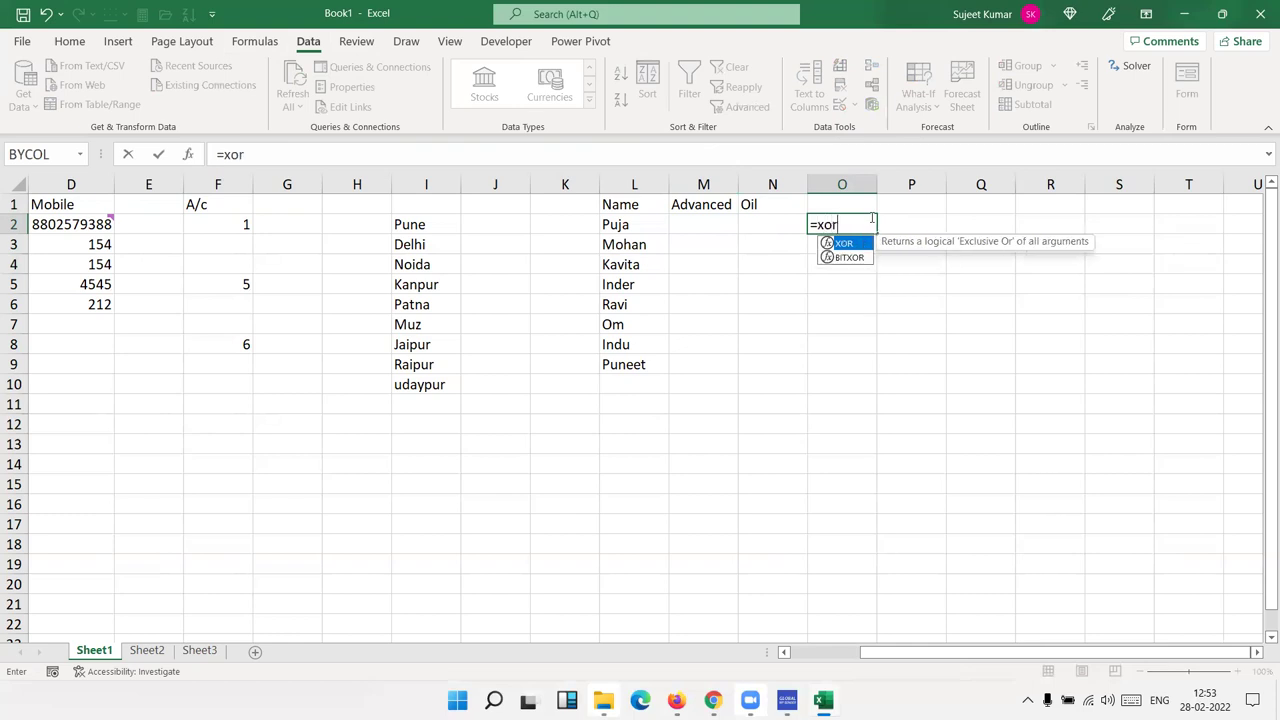
{"action": "key", "text": "Tab"}
{"action": "left_click", "coordinate": [710, 226]}
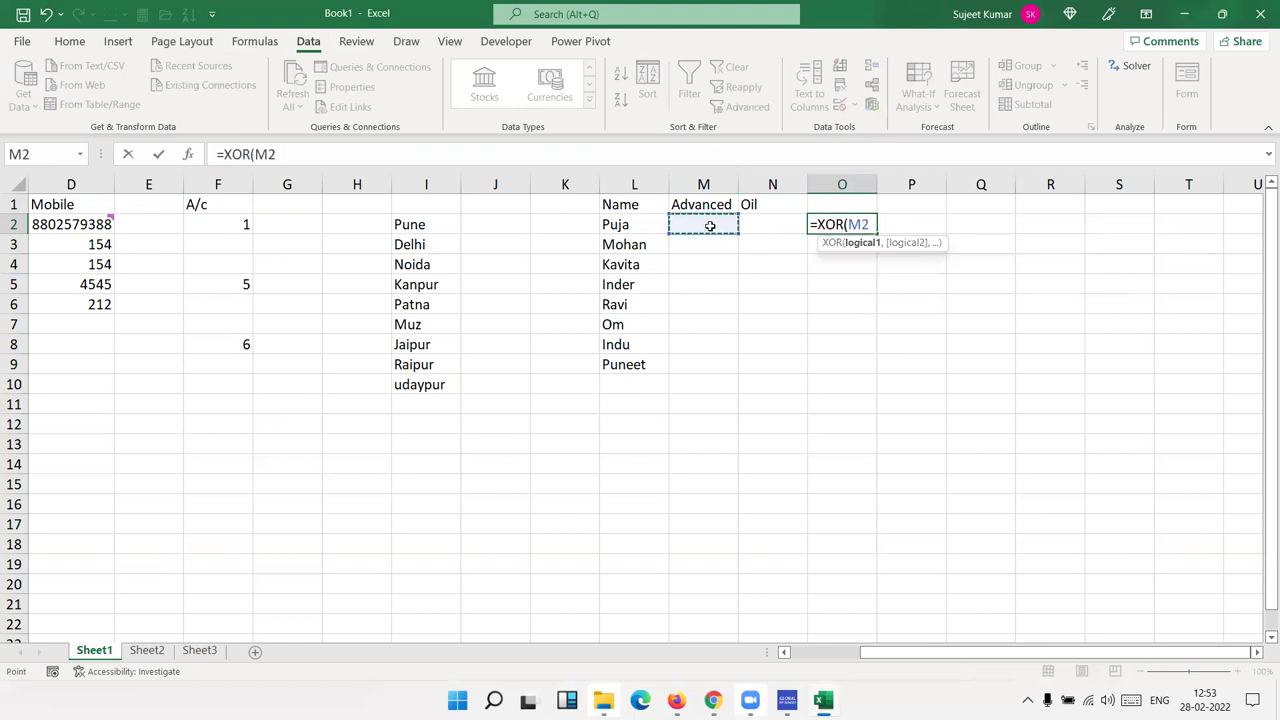
{"action": "type", "text": ">0"}
{"action": "type", "text": ","}
{"action": "left_click", "coordinate": [793, 223]}
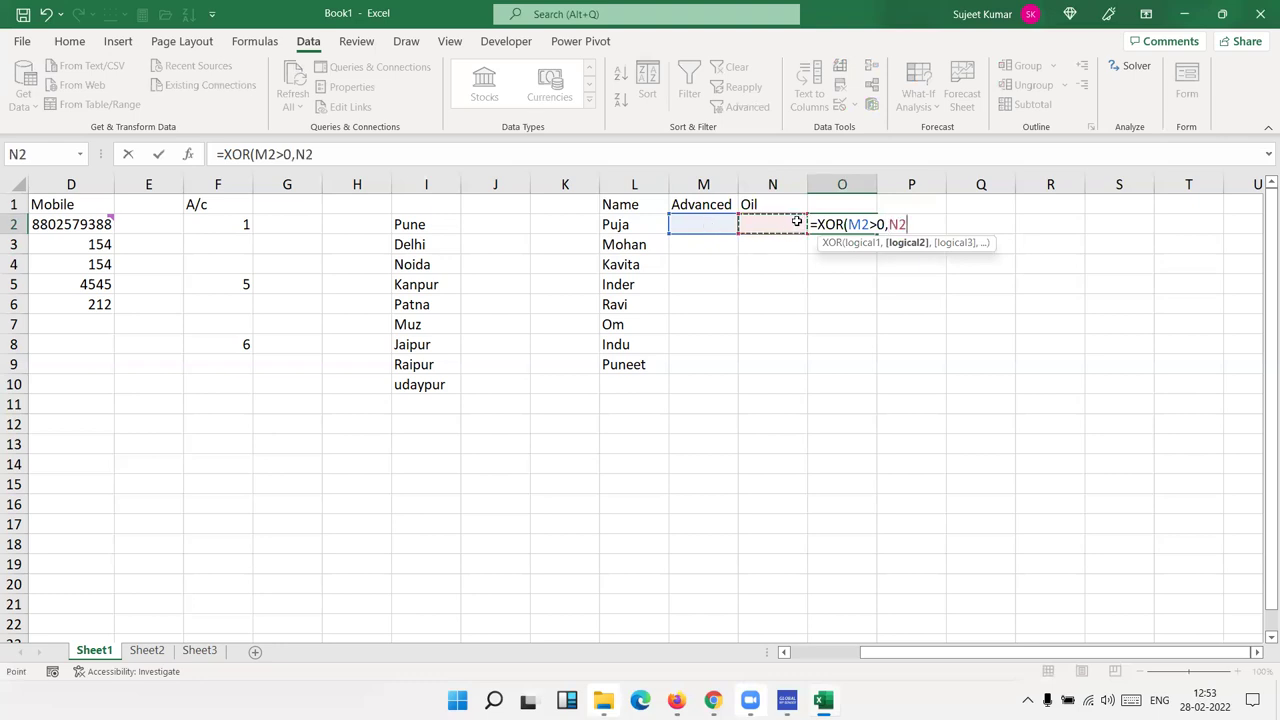
{"action": "type", "text": ">0"}
{"action": "key", "text": "Return"}
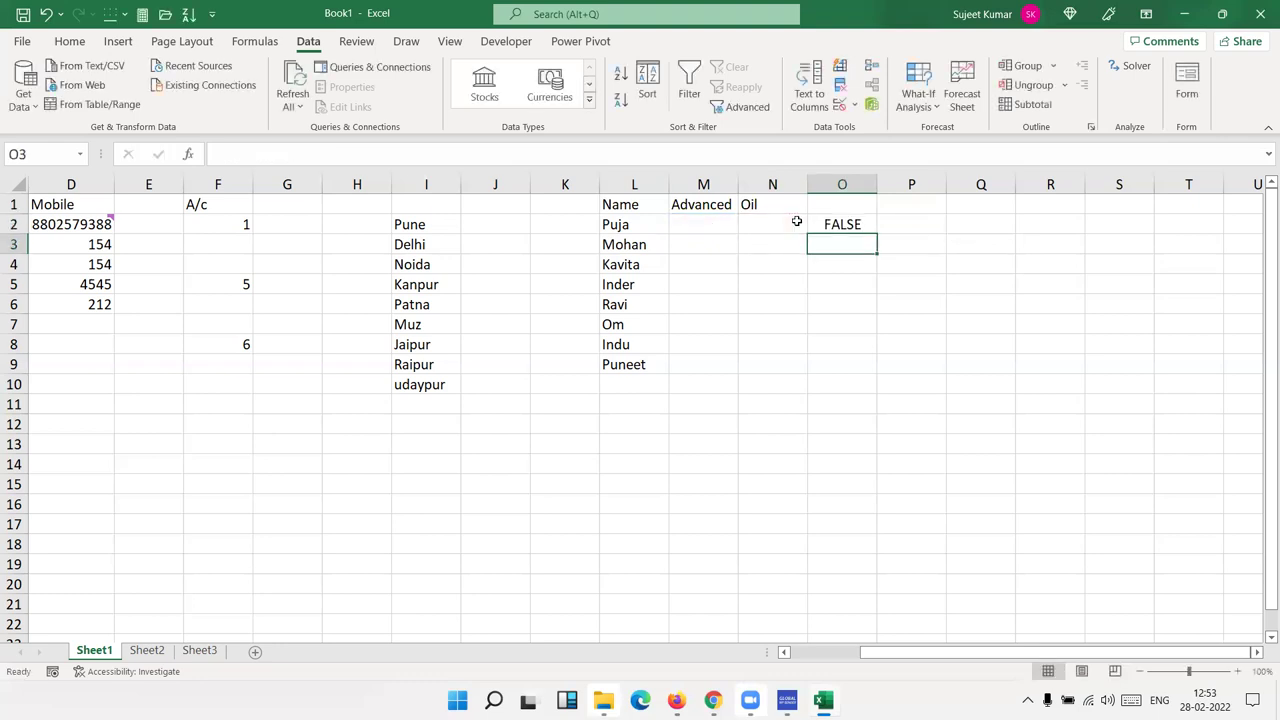
{"action": "key", "text": "Up"}
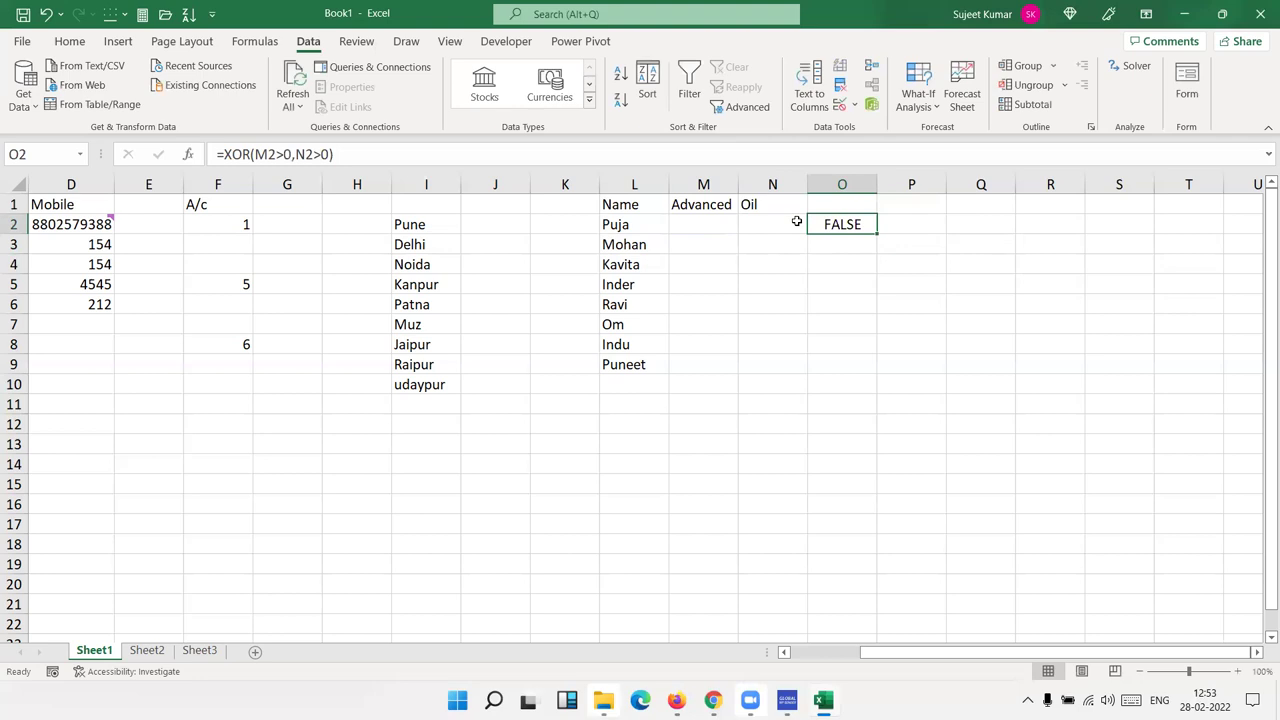
- Test the XOR check by entering 50 in M2 and 60 in N2
{"action": "key", "text": "Left"}
{"action": "key", "text": "Left"}
{"action": "type", "text": "50"}
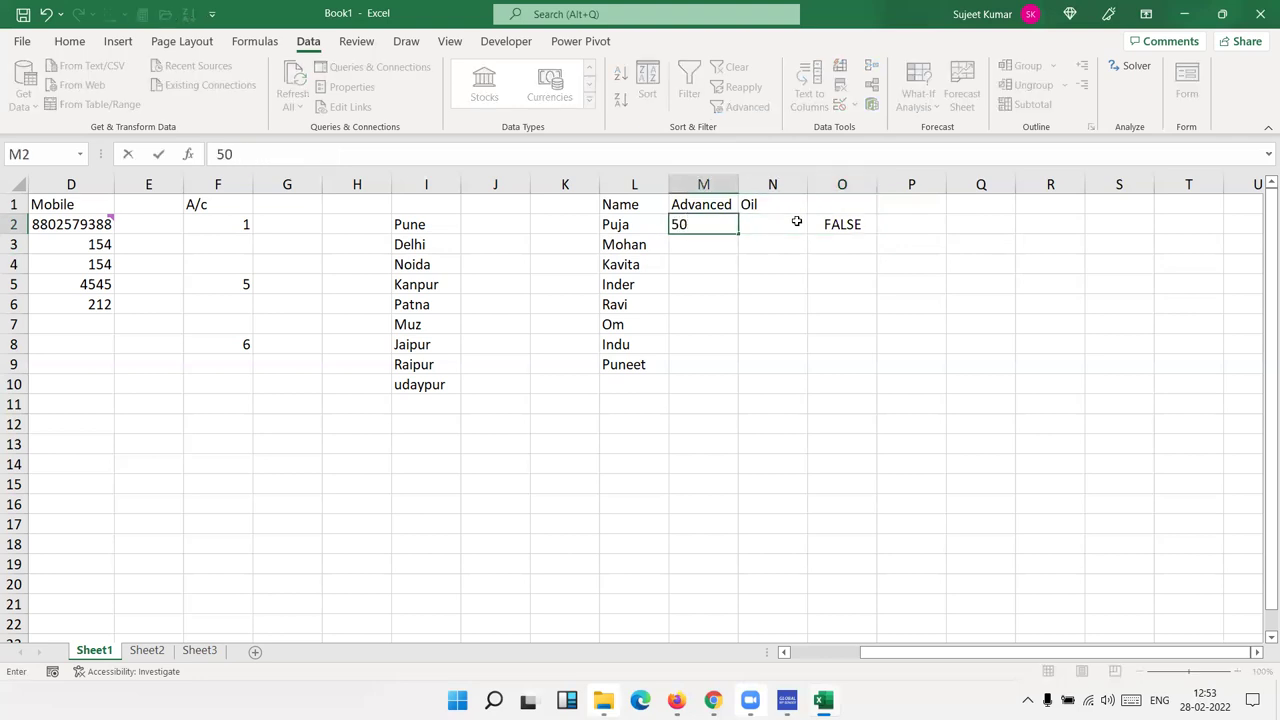
{"action": "key", "text": "Return"}
{"action": "key", "text": "Up"}
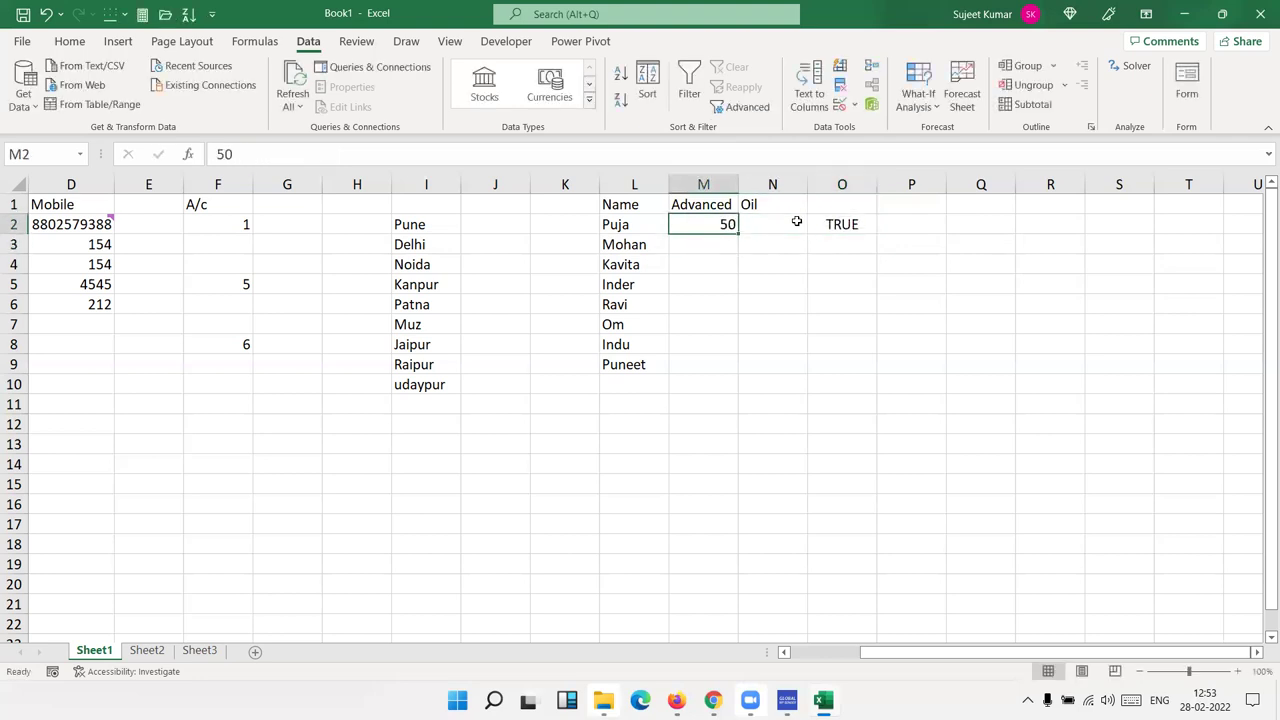
{"action": "key", "text": "Right"}
{"action": "type", "text": "60"}
{"action": "key", "text": "Return"}
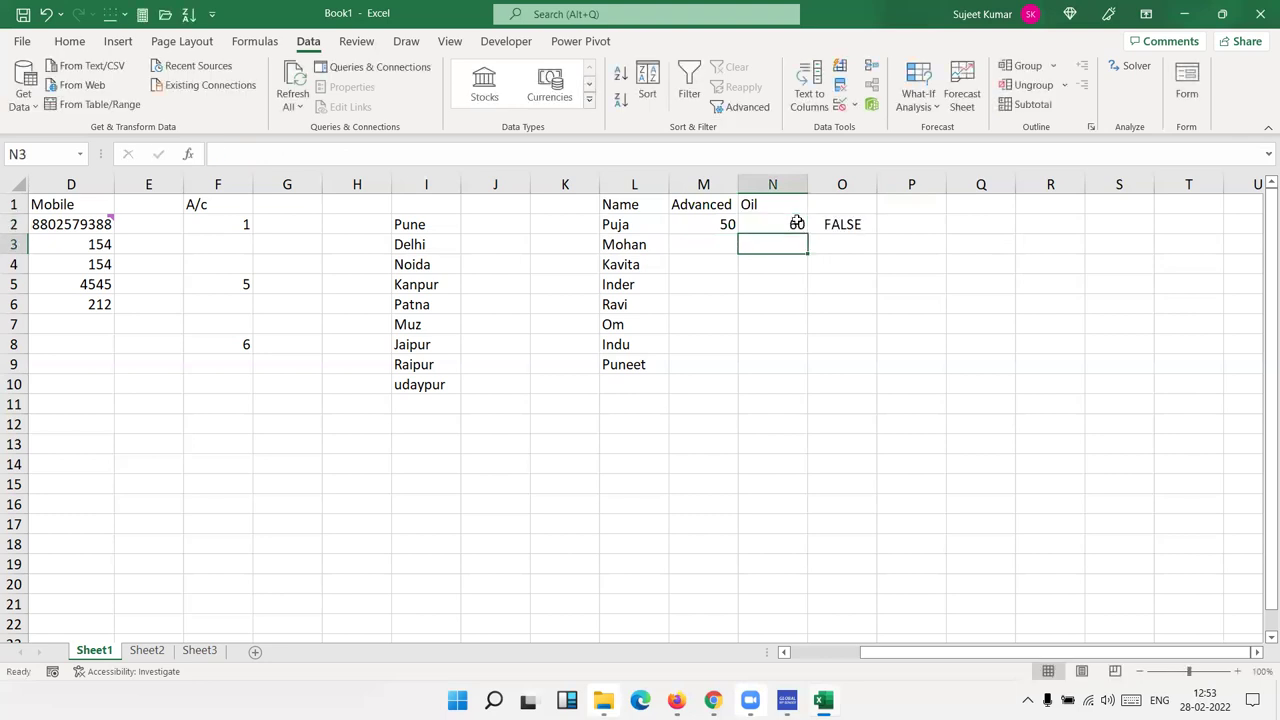
- Clear the 50 and 60 test values and copy the XOR formula from O2
{"action": "key", "text": "Up"}
{"action": "key", "text": "Left"}
{"action": "key", "text": "Delete"}
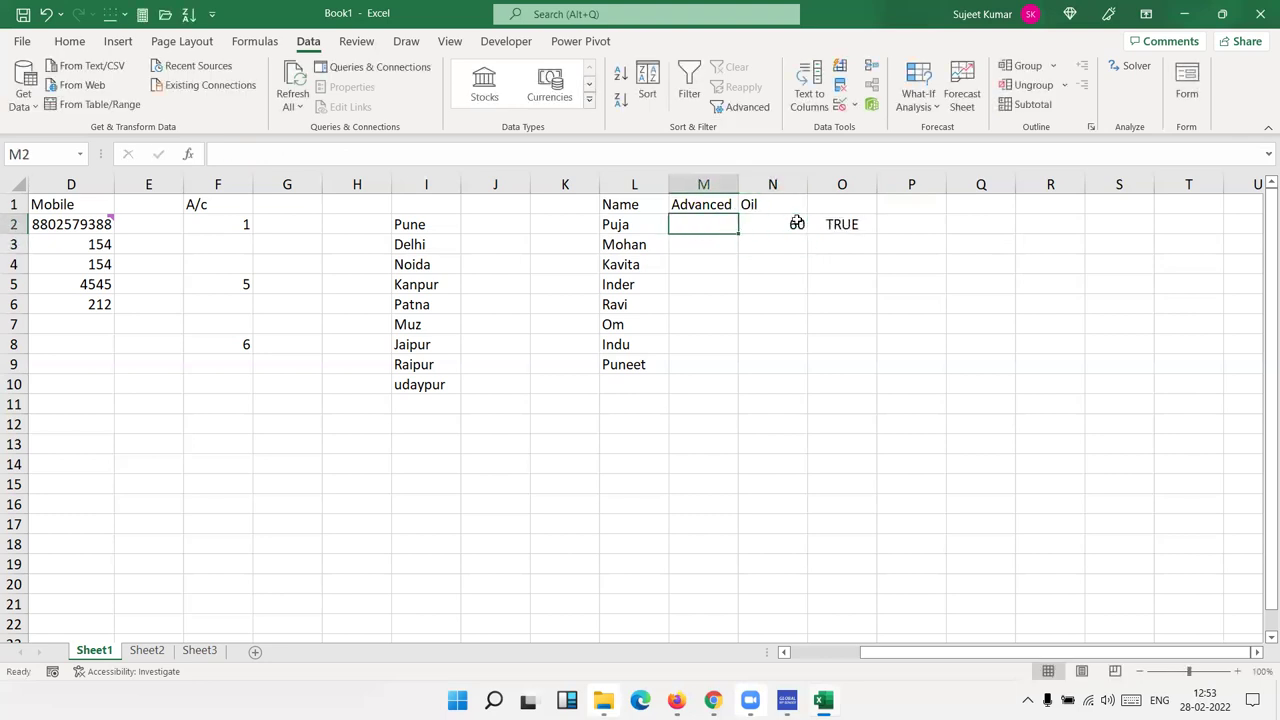
{"action": "key", "text": "Right"}
{"action": "key", "text": "Delete"}
{"action": "key", "text": "Right"}
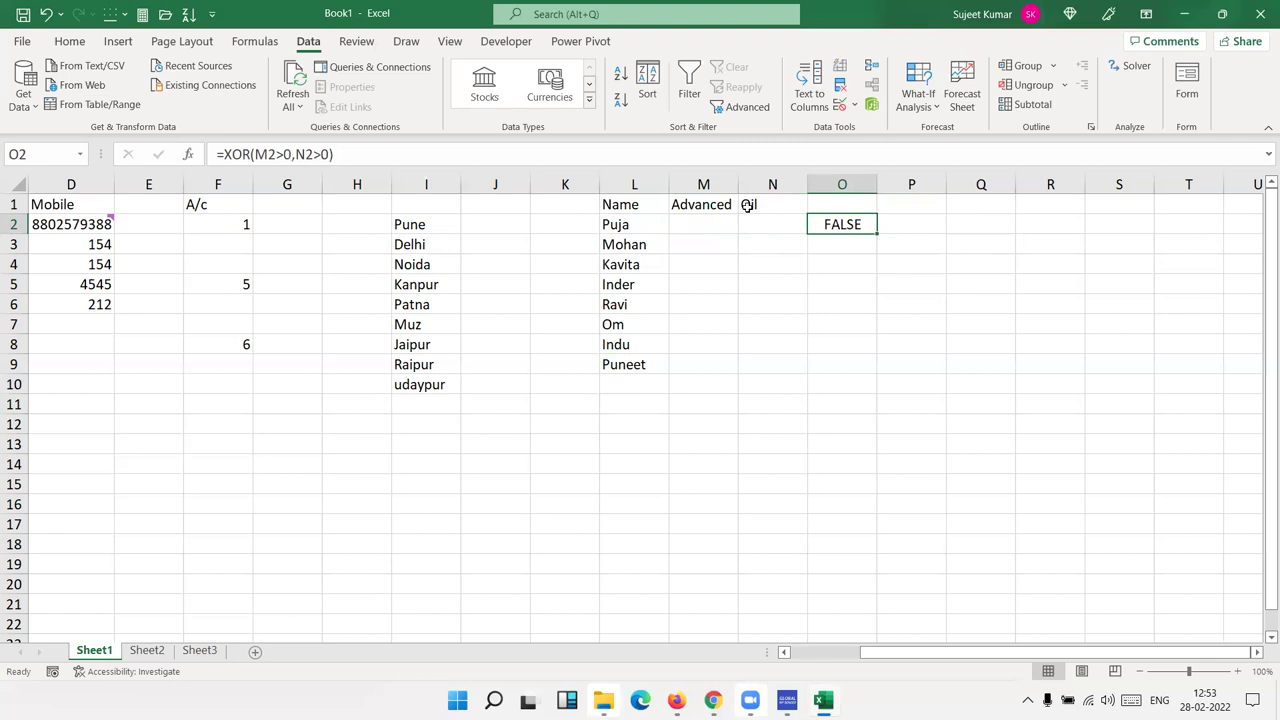
{"action": "left_click_drag", "start_coordinate": [349, 154], "coordinate": [212, 154]}
{"action": "key", "text": "ctrl+c"}
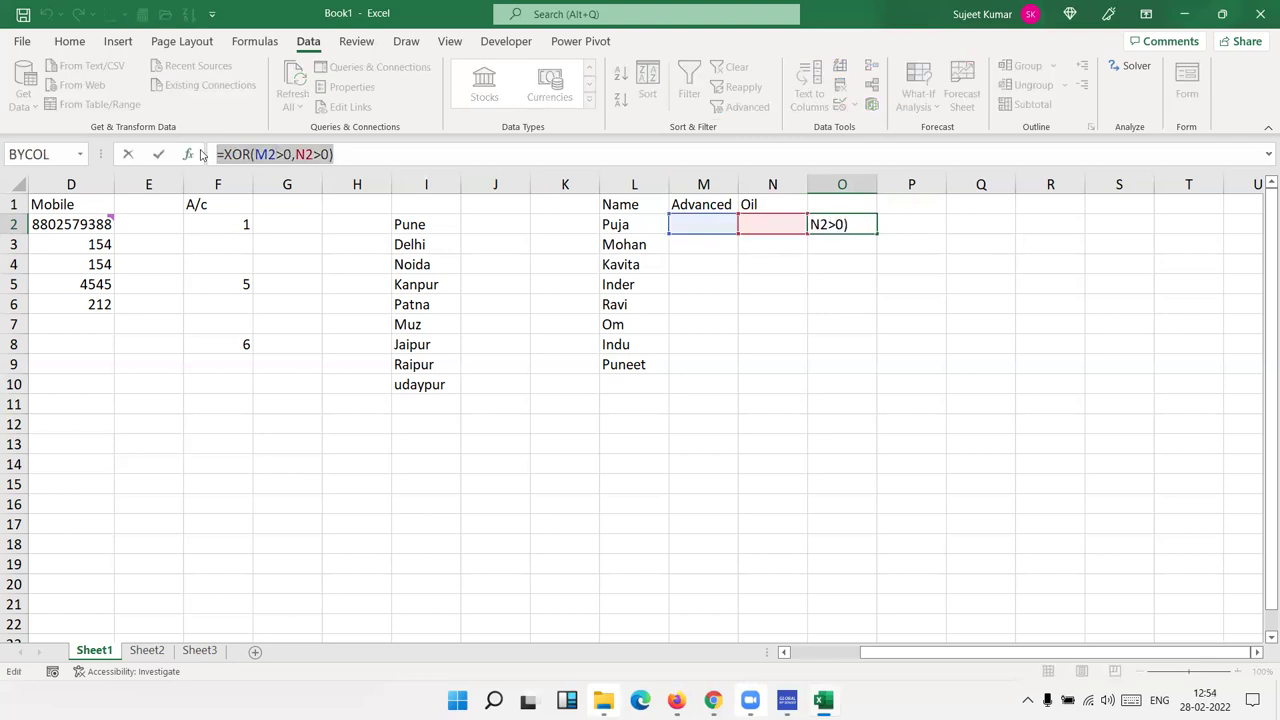
{"action": "key", "text": "Escape"}
- Apply a Custom data validation rule =XOR($M2>0,$N2>0) to cell M2
{"action": "left_click", "coordinate": [699, 225]}
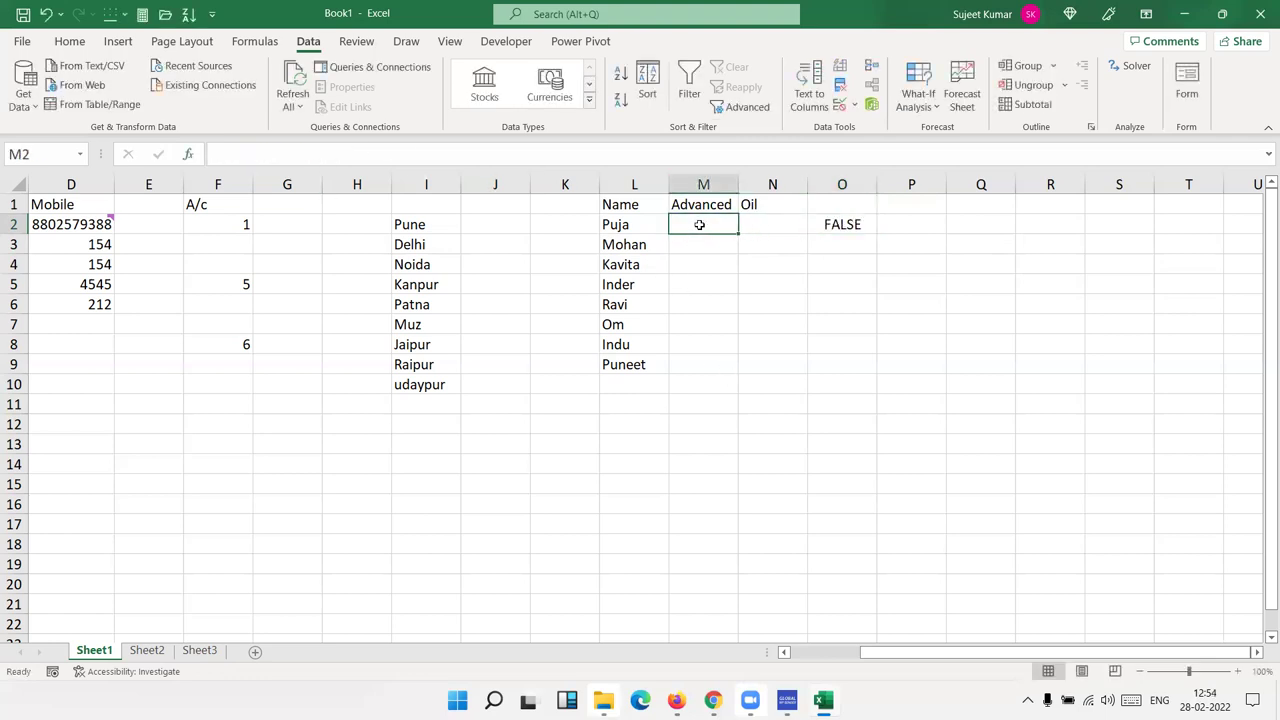
{"action": "left_click", "coordinate": [840, 104]}
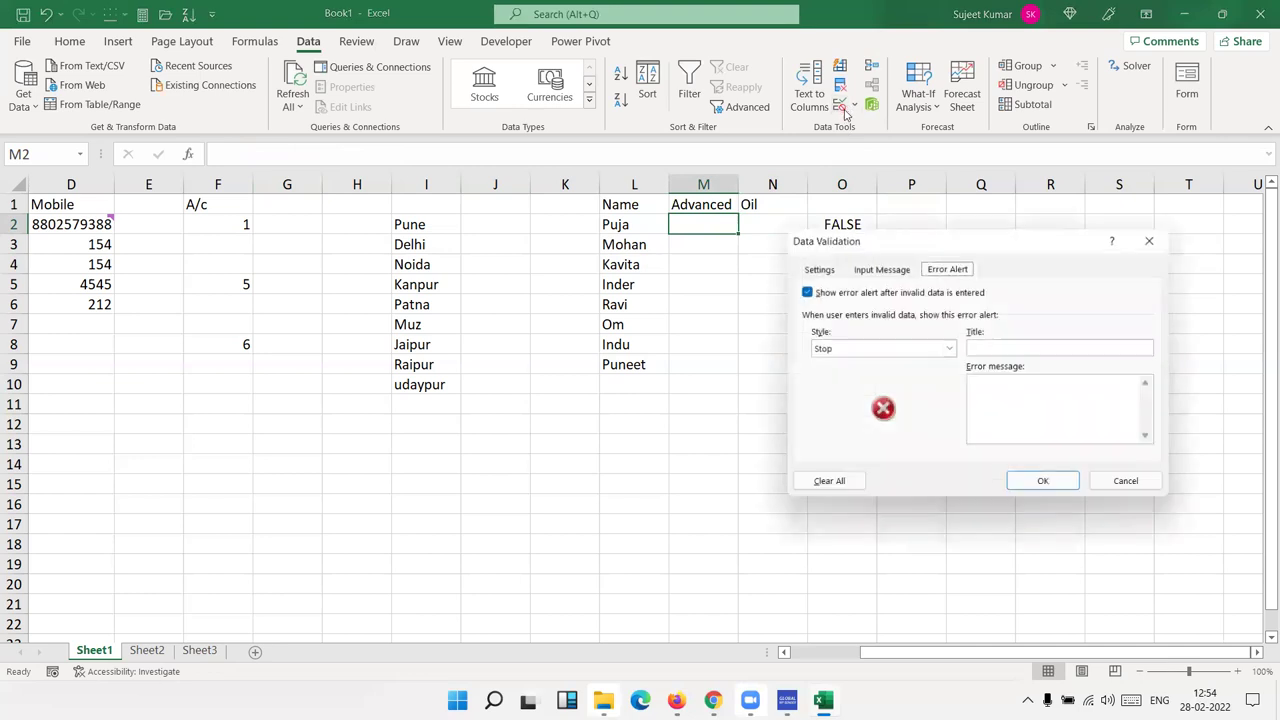
{"action": "left_click", "coordinate": [820, 270]}
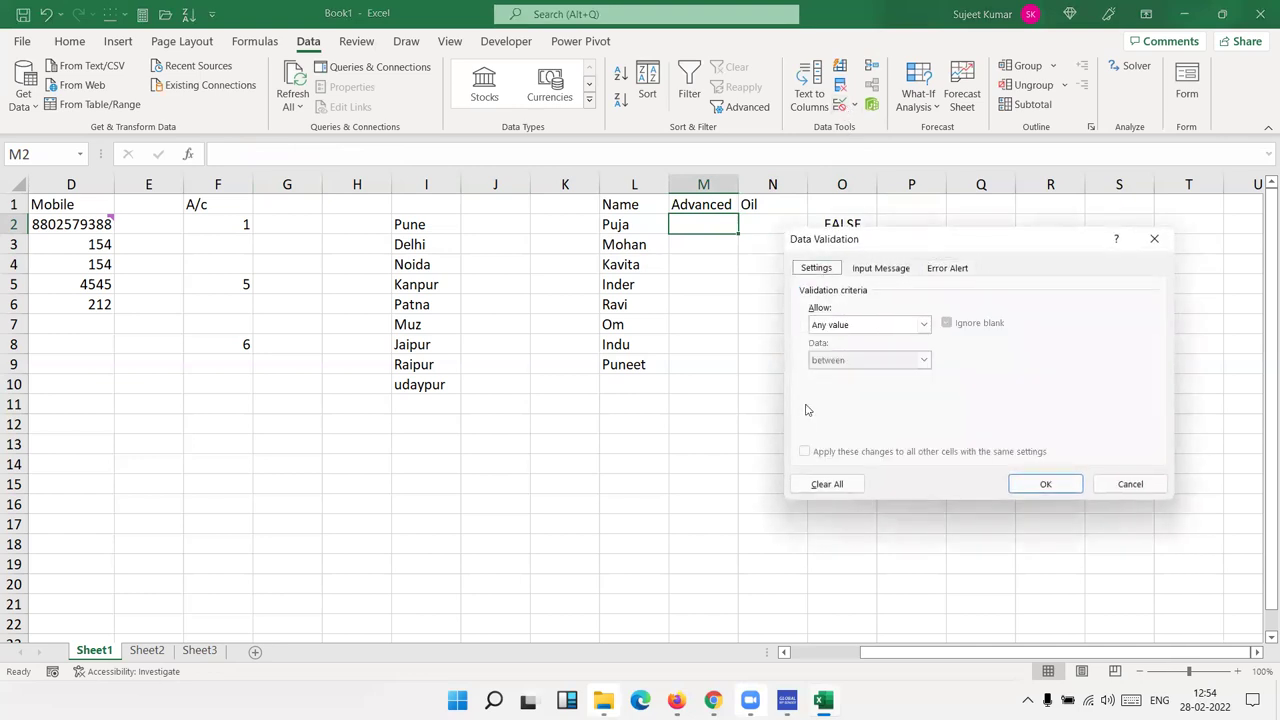
{"action": "left_click", "coordinate": [853, 325]}
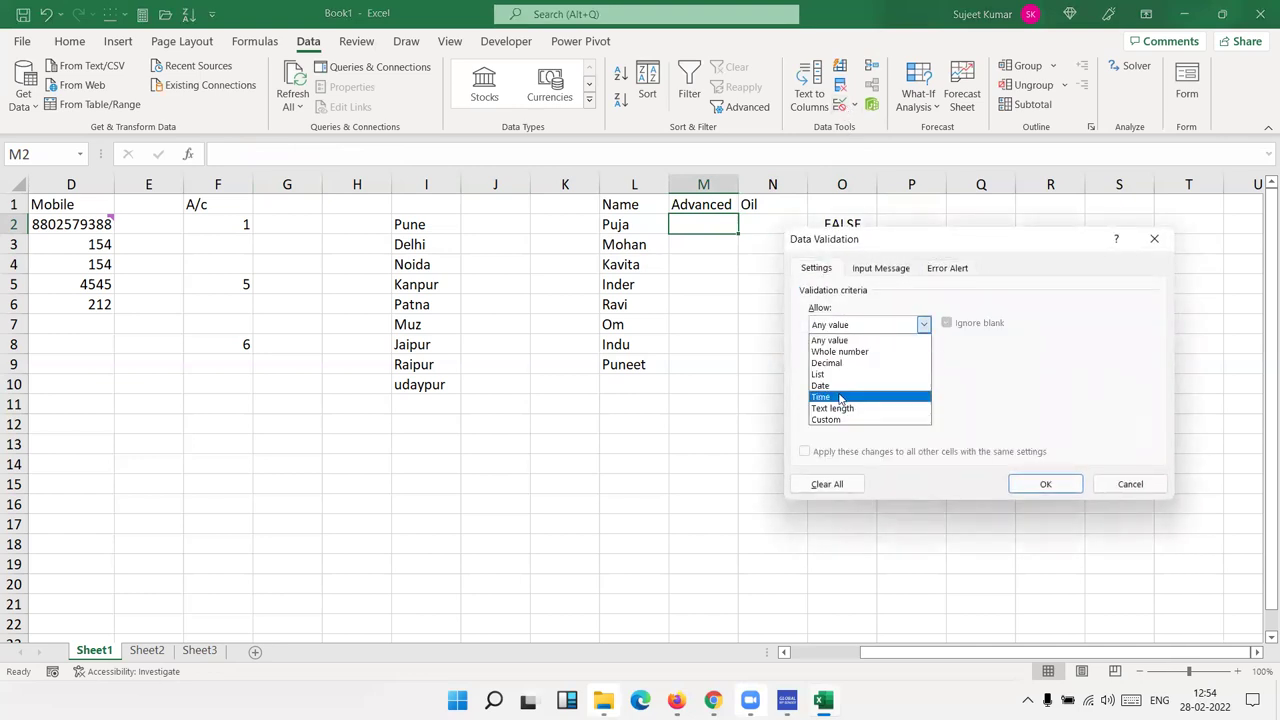
{"action": "left_click", "coordinate": [827, 420]}
{"action": "left_click", "coordinate": [845, 393]}
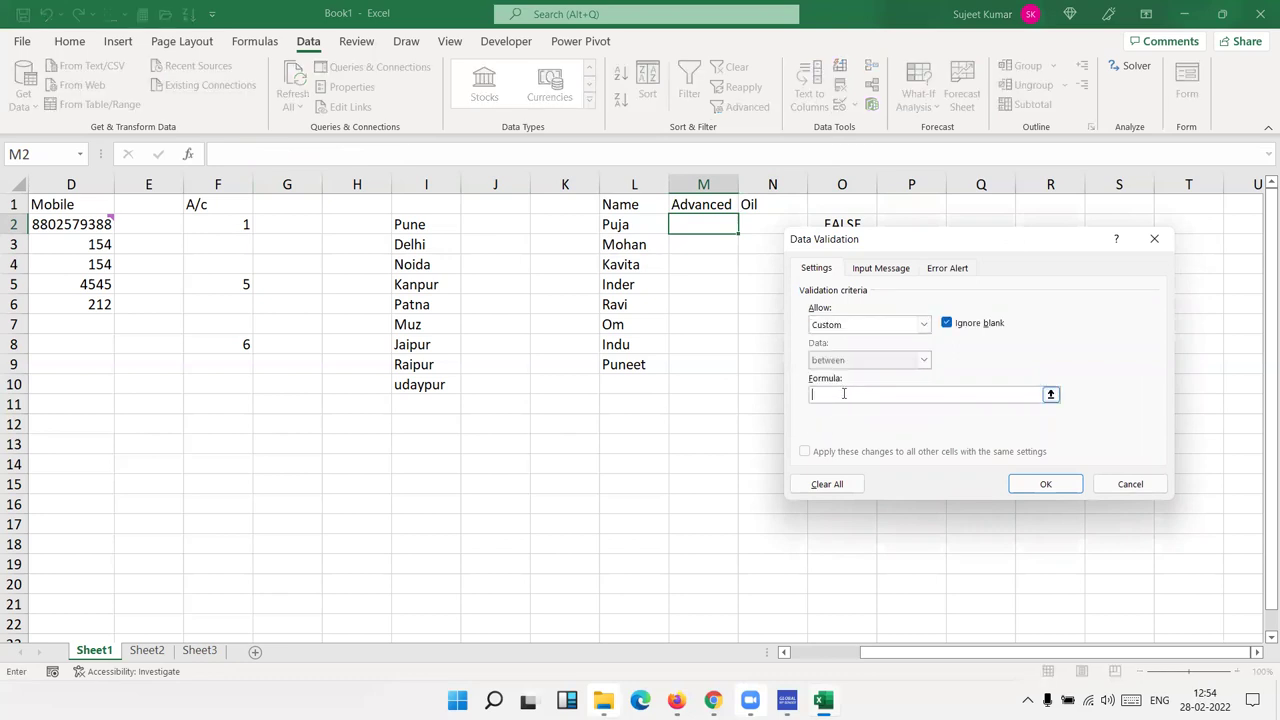
{"action": "key", "text": "ctrl+v"}
{"action": "type", "text": "$"}
{"action": "type", "text": "$"}
{"action": "left_click", "coordinate": [1045, 484]}
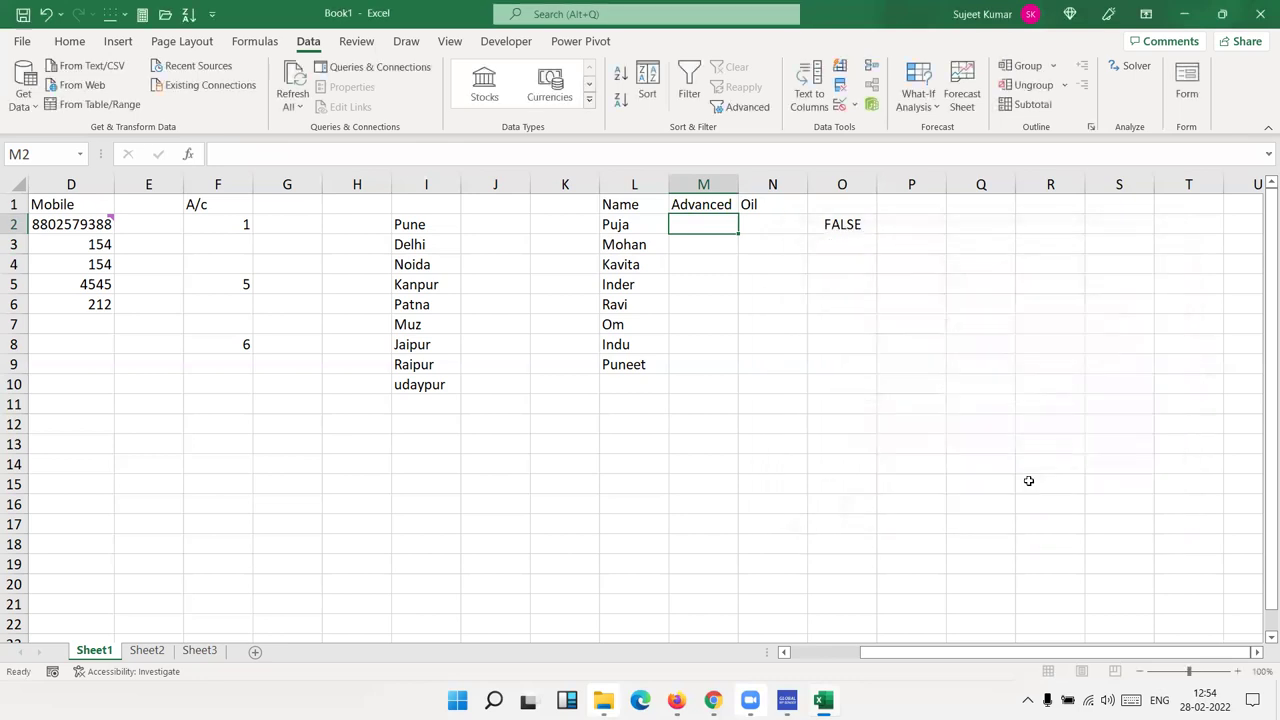
- Copy M2 and paste only its validation rule onto M2:N9
{"action": "key", "text": "ctrl+c"}
{"action": "mouse_move", "coordinate": [711, 218]}
{"action": "left_mouse_down"}
{"action": "mouse_move", "coordinate": [783, 314]}
{"action": "mouse_move", "coordinate": [774, 369]}
{"action": "mouse_move", "coordinate": [776, 352]}
{"action": "left_mouse_up"}
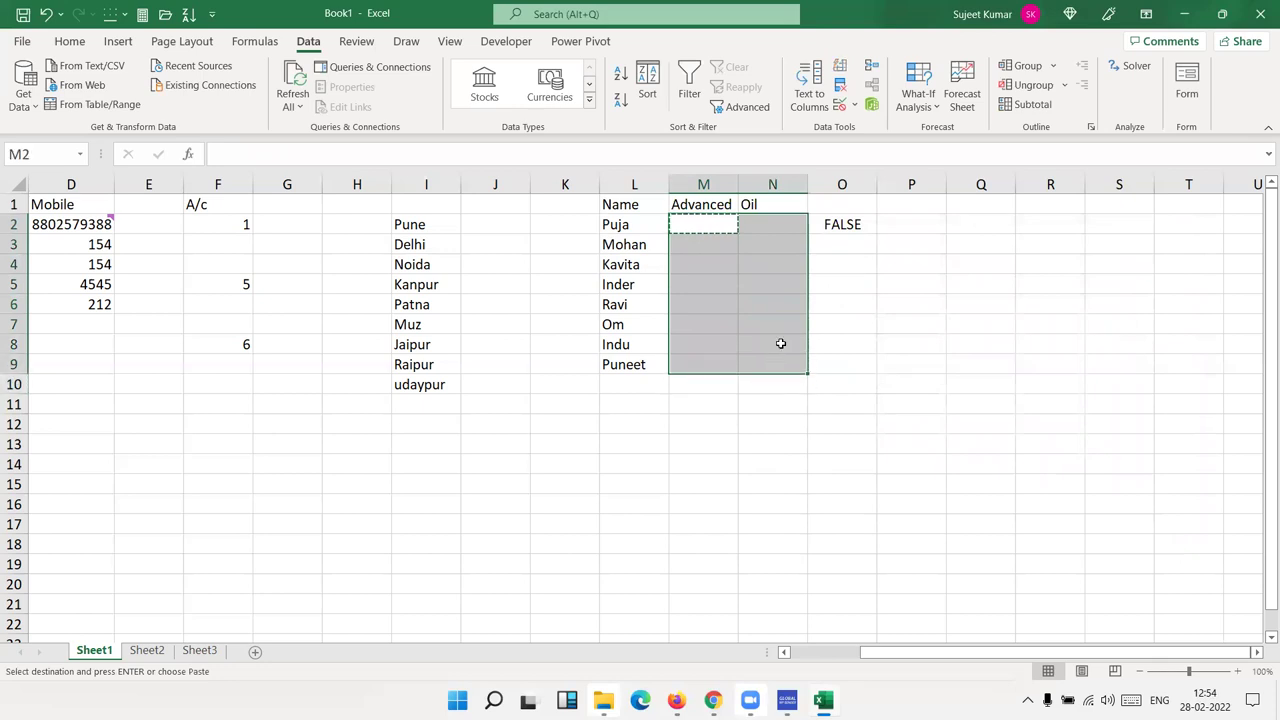
{"action": "right_click", "coordinate": [776, 352]}
{"action": "left_click", "coordinate": [858, 318]}
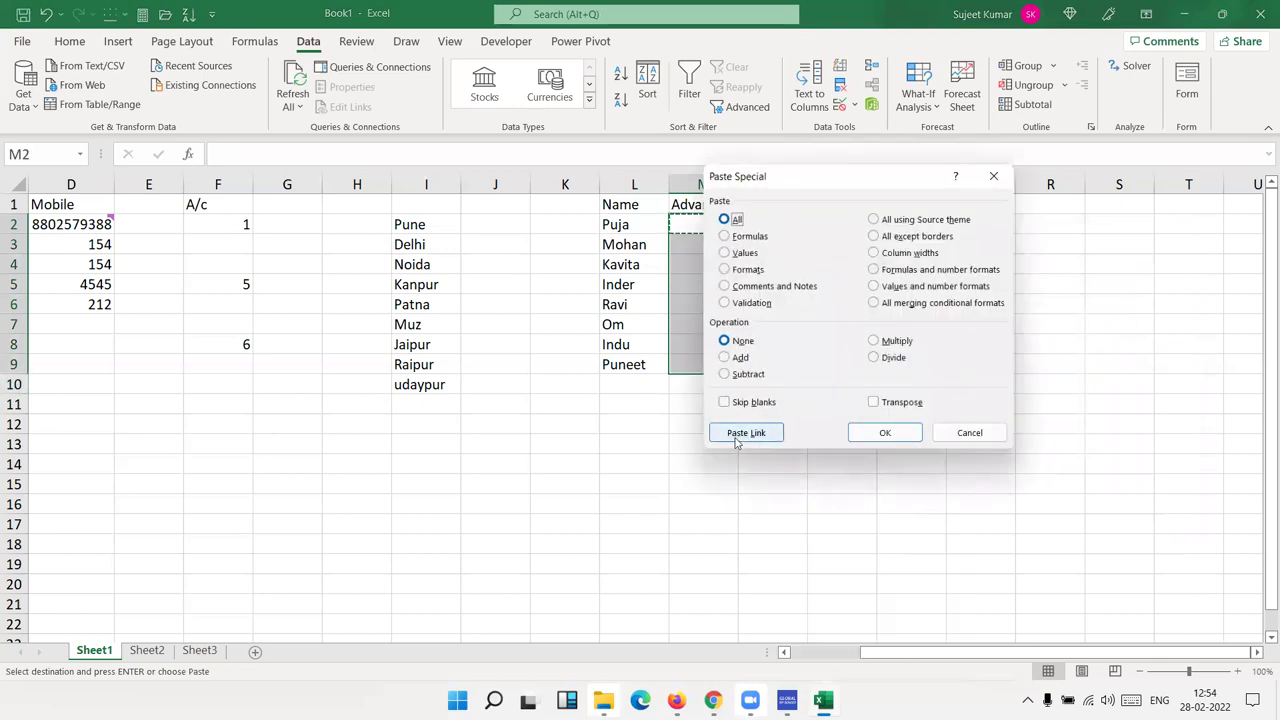
{"action": "left_click", "coordinate": [745, 303]}
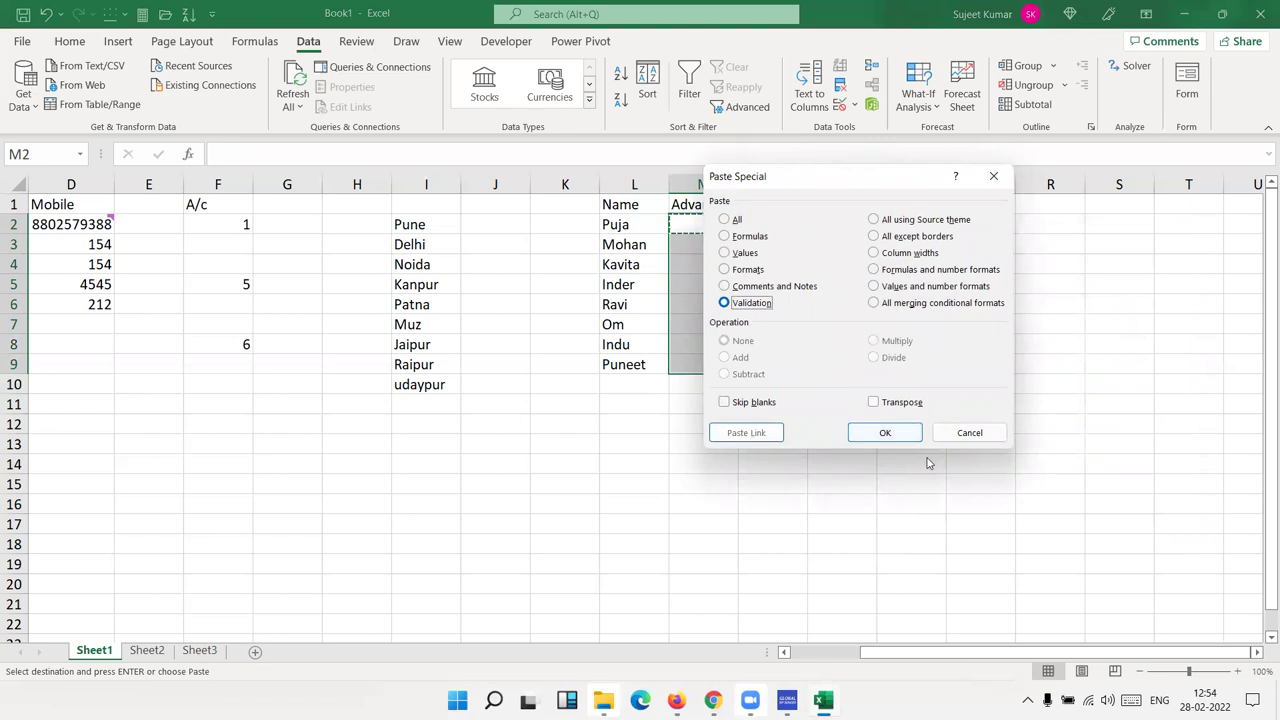
{"action": "left_click", "coordinate": [858, 432]}
{"action": "left_click", "coordinate": [693, 224]}
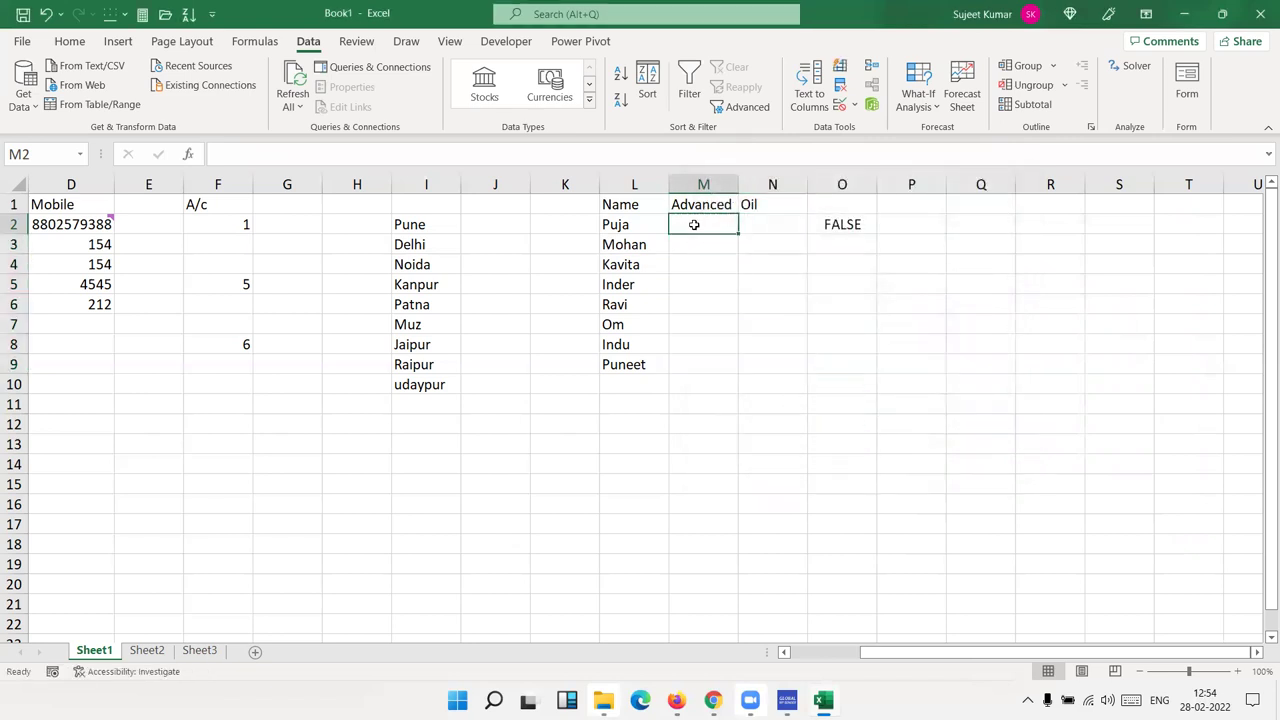
- Enter 5000 in Advanced M2, then see 6255 in Oil N2 rejected
{"action": "type", "text": "5000"}
{"action": "key", "text": "Return"}
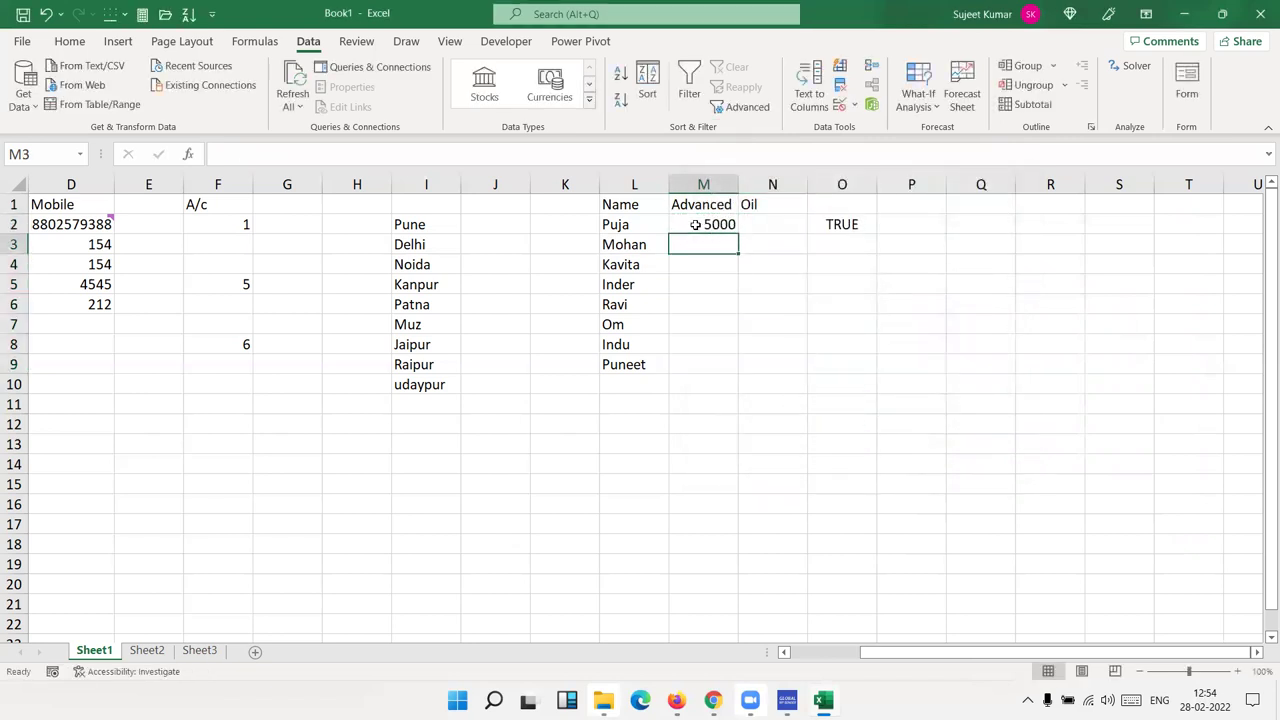
{"action": "key", "text": "Up"}
{"action": "key", "text": "Right"}
{"action": "type", "text": "6255"}
{"action": "key", "text": "Return"}
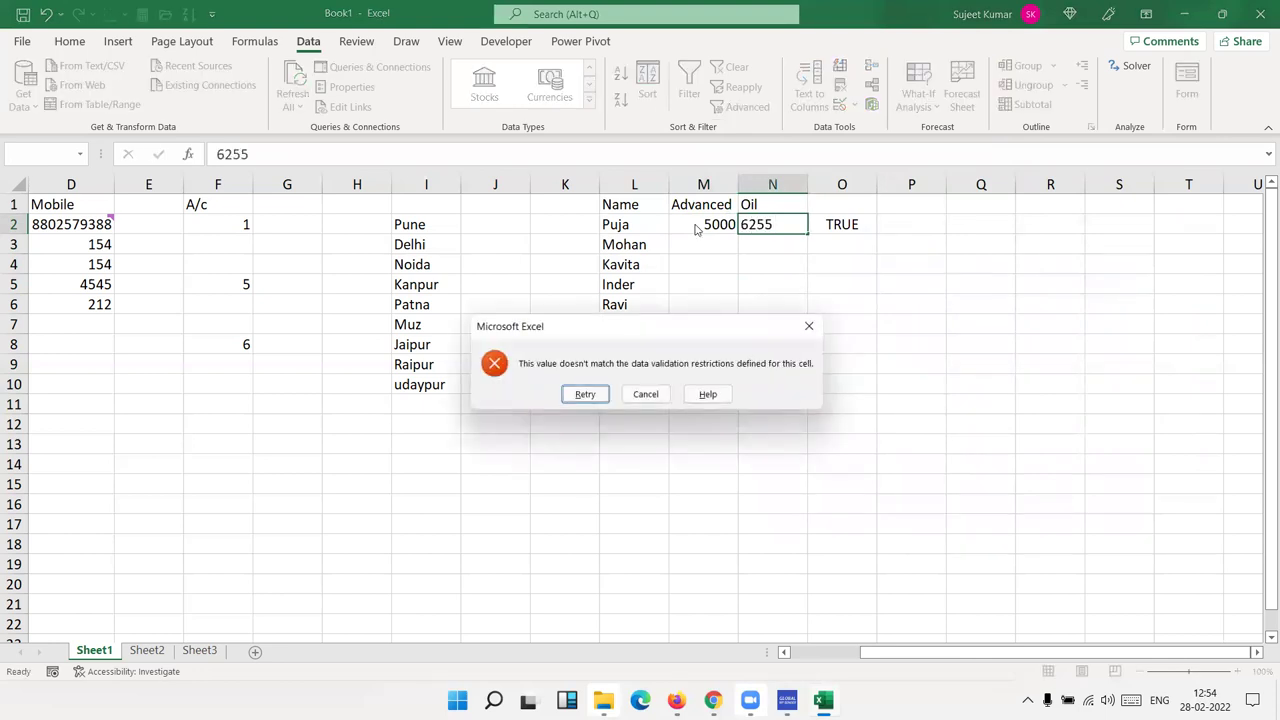
{"action": "key", "text": "Escape"}
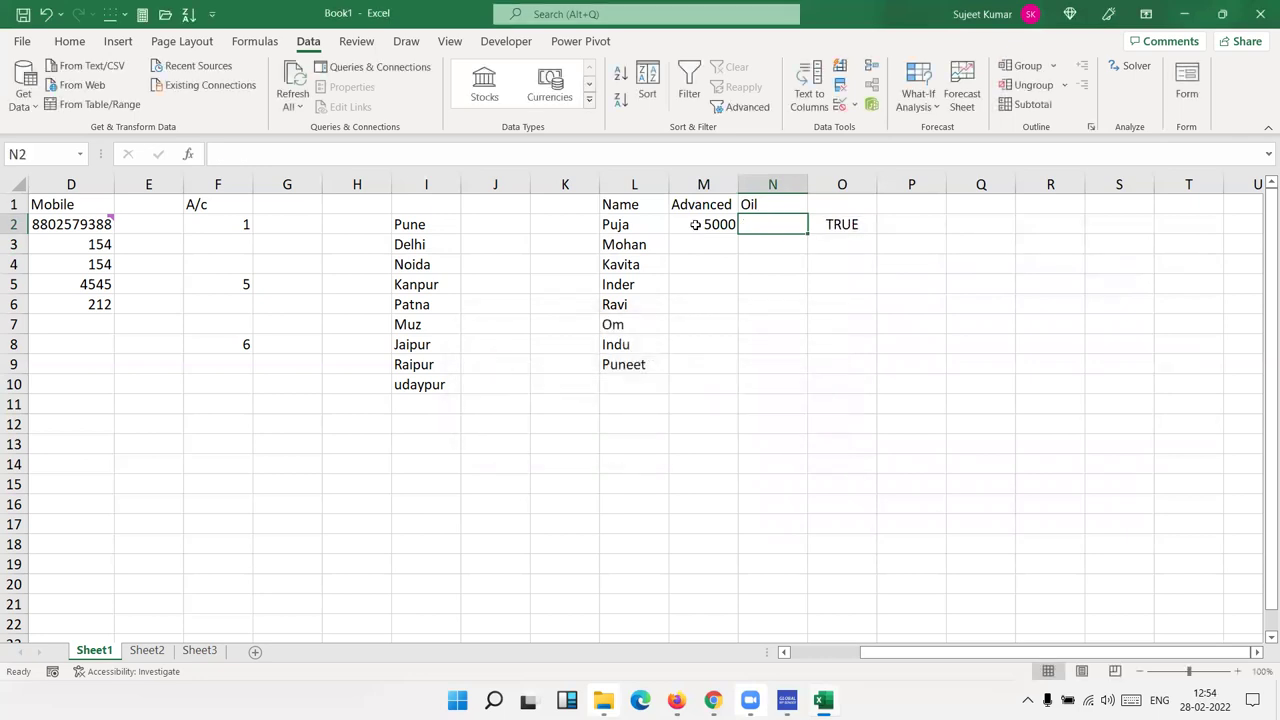
- Enter 5000 in Oil N3, then see 155 in Advanced M3 rejected
{"action": "key", "text": "Down"}
{"action": "type", "text": "5000"}
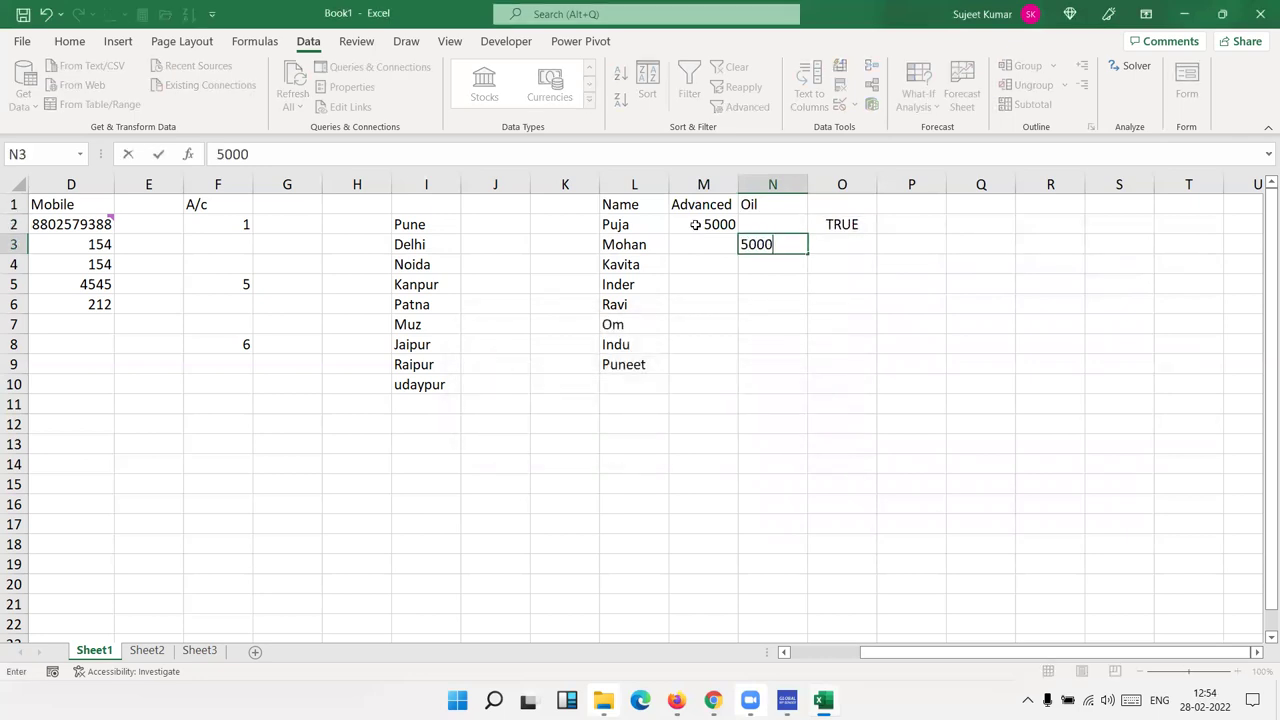
{"action": "key", "text": "Return"}
{"action": "key", "text": "Up"}
{"action": "key", "text": "Left"}
{"action": "type", "text": "155"}
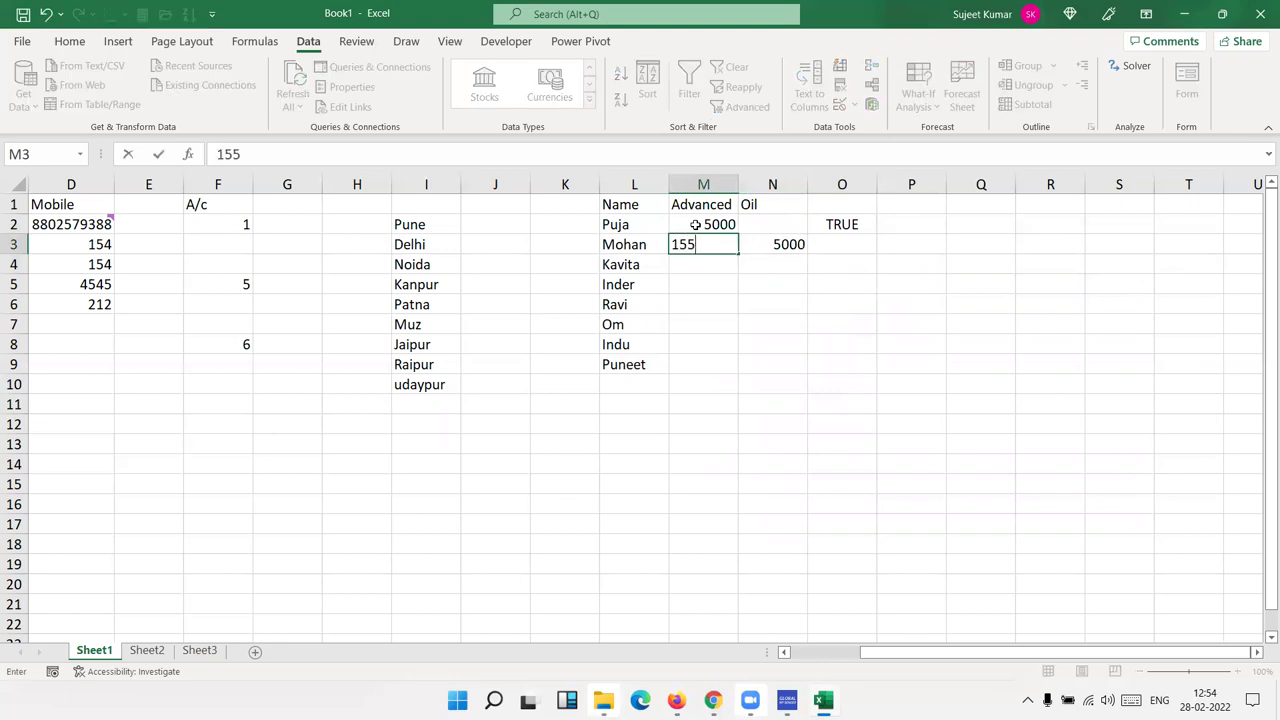
{"action": "key", "text": "Return"}
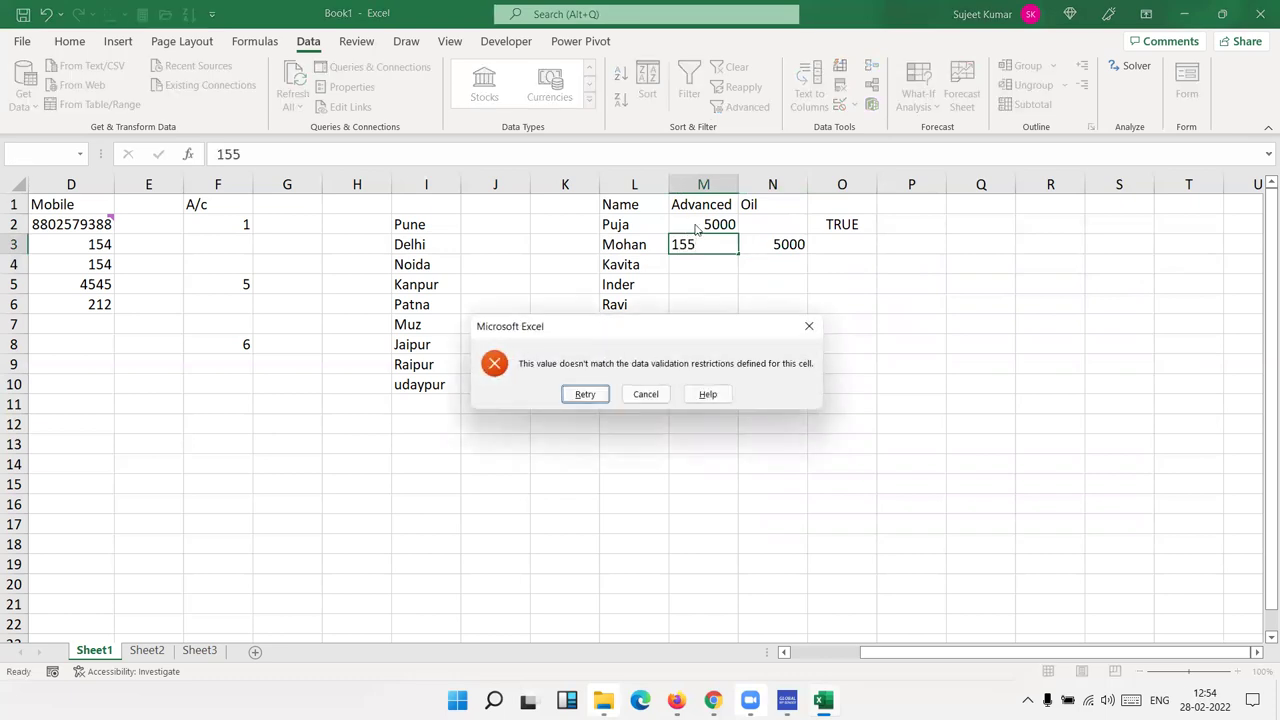
{"action": "key", "text": "Escape"}
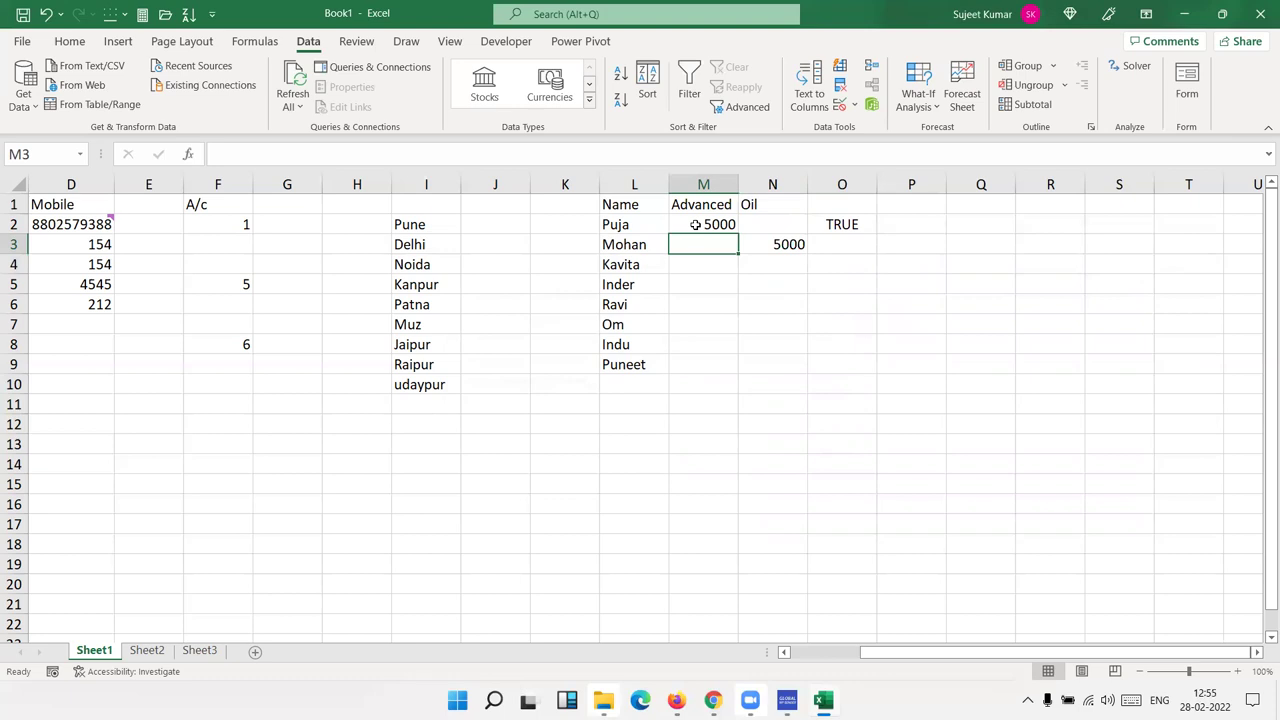
{"action": "key", "text": "super+Down"}
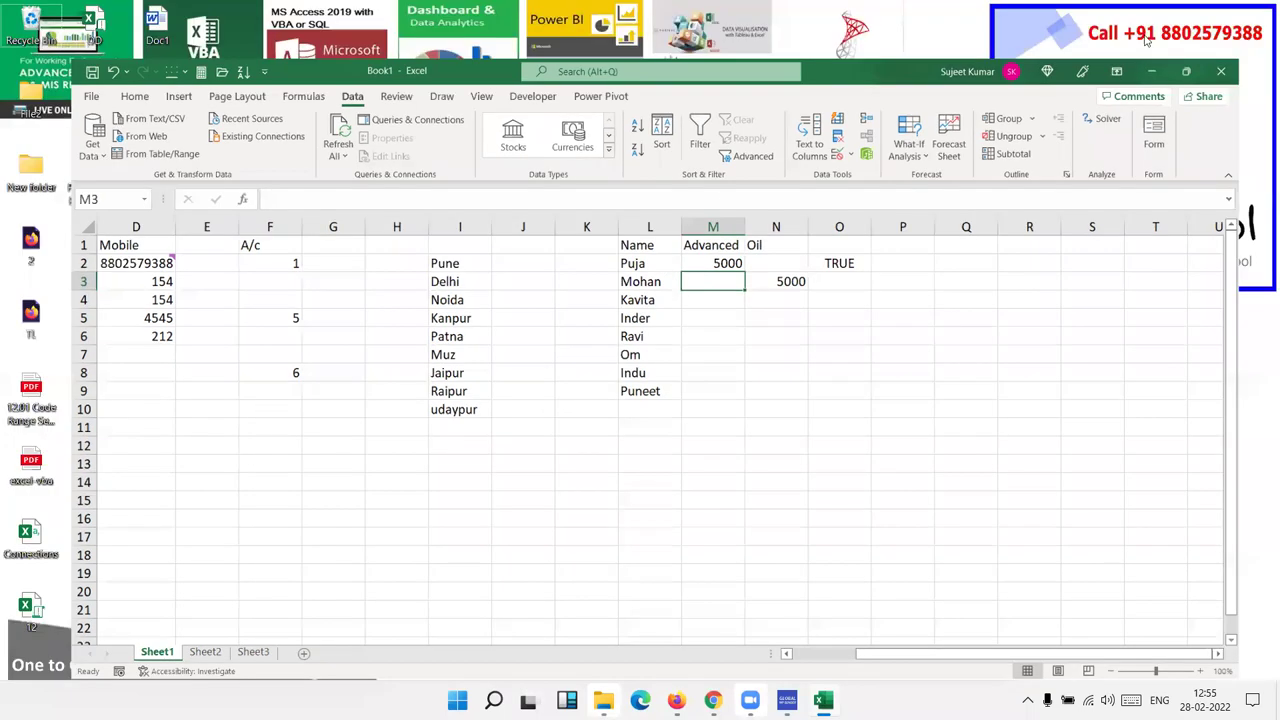